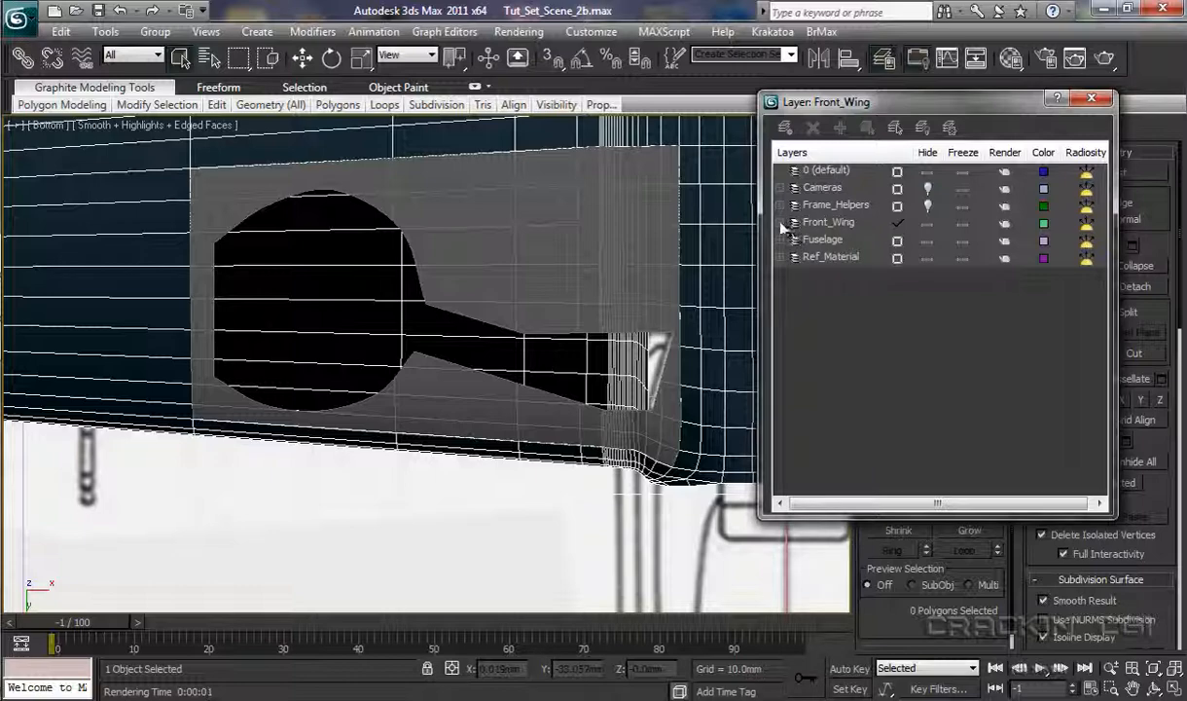
Temporarily hide Undercarriage01 in the Front_Wing layer, inspect the wing underside from a low perspective view, and show the object again
{"action": "left_click", "coordinate": [780, 223]}
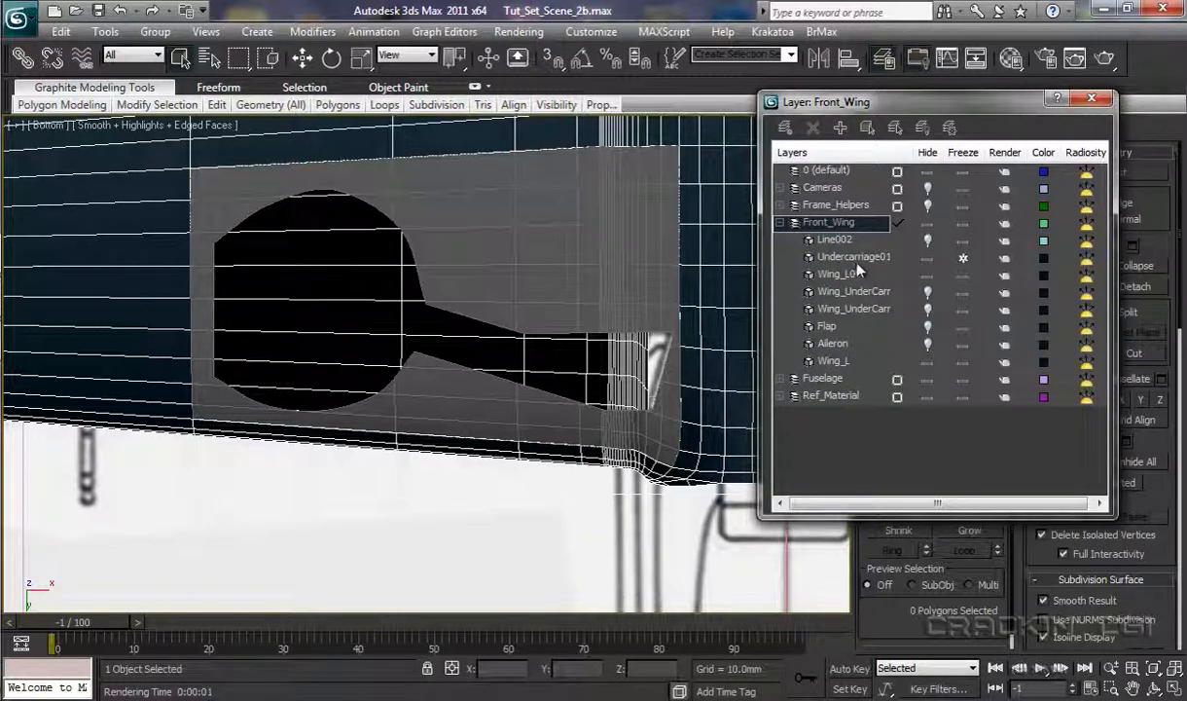
{"action": "left_click", "coordinate": [926, 259]}
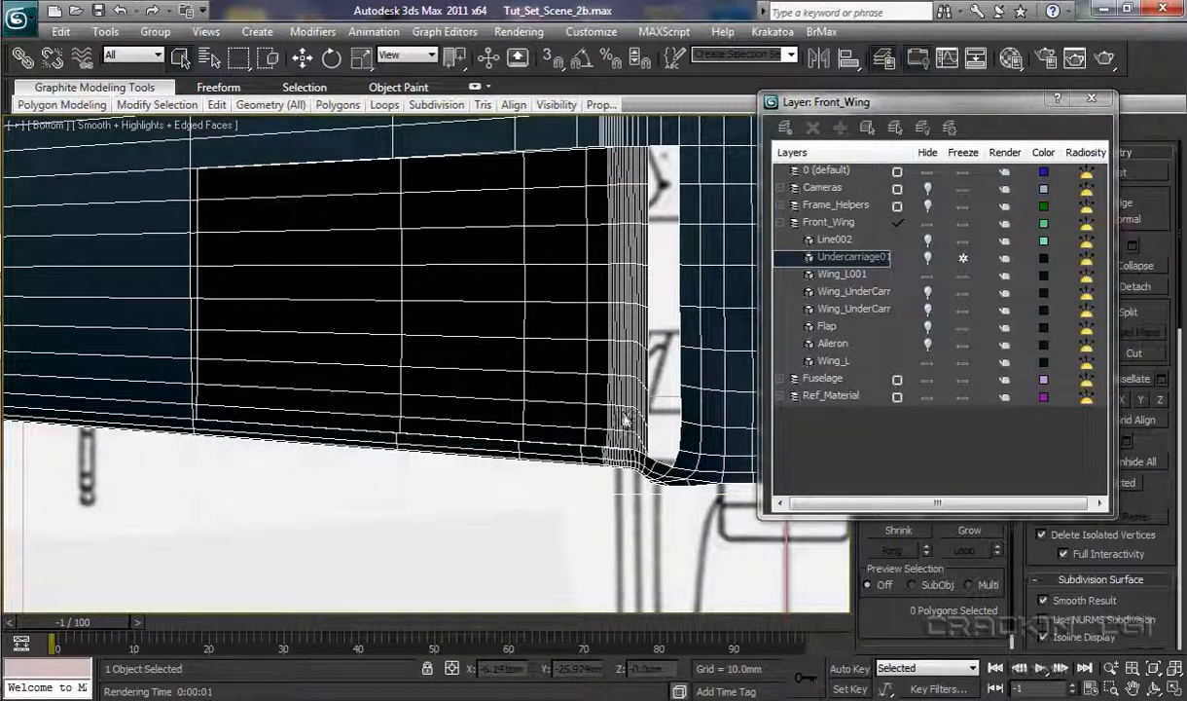
{"action": "key", "text": "p"}
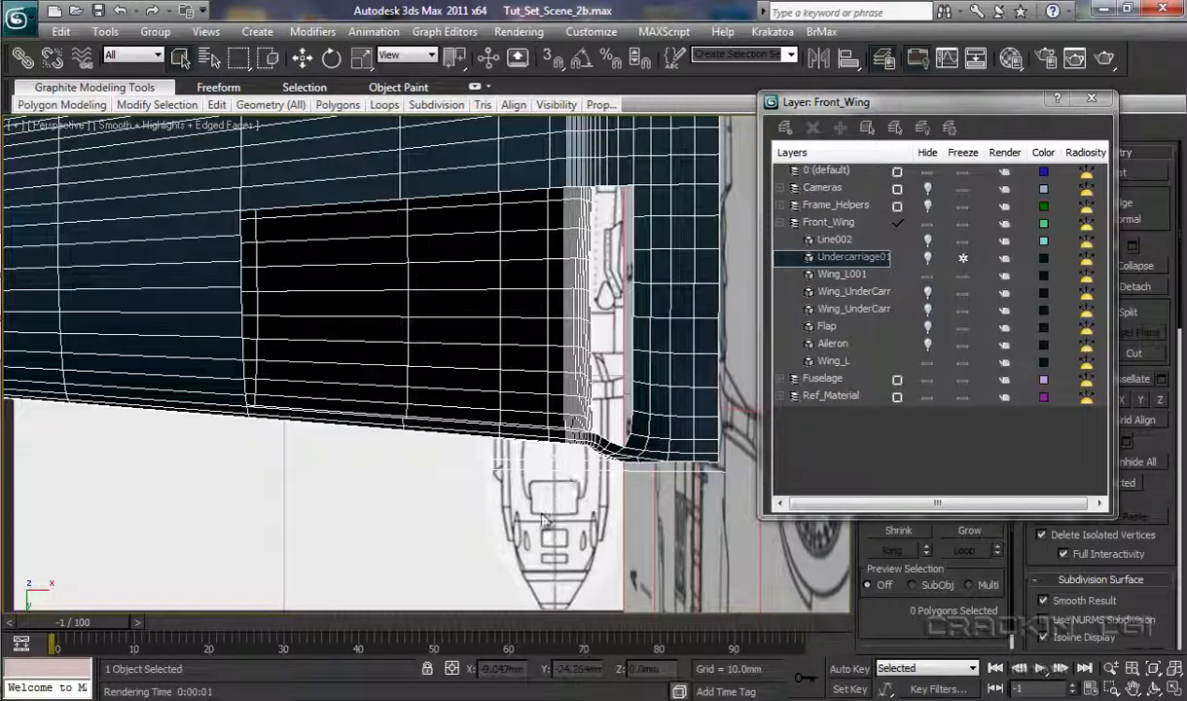
{"action": "middle_click_drag", "start_coordinate": [461, 369], "coordinate": [337, 549], "text": "alt"}
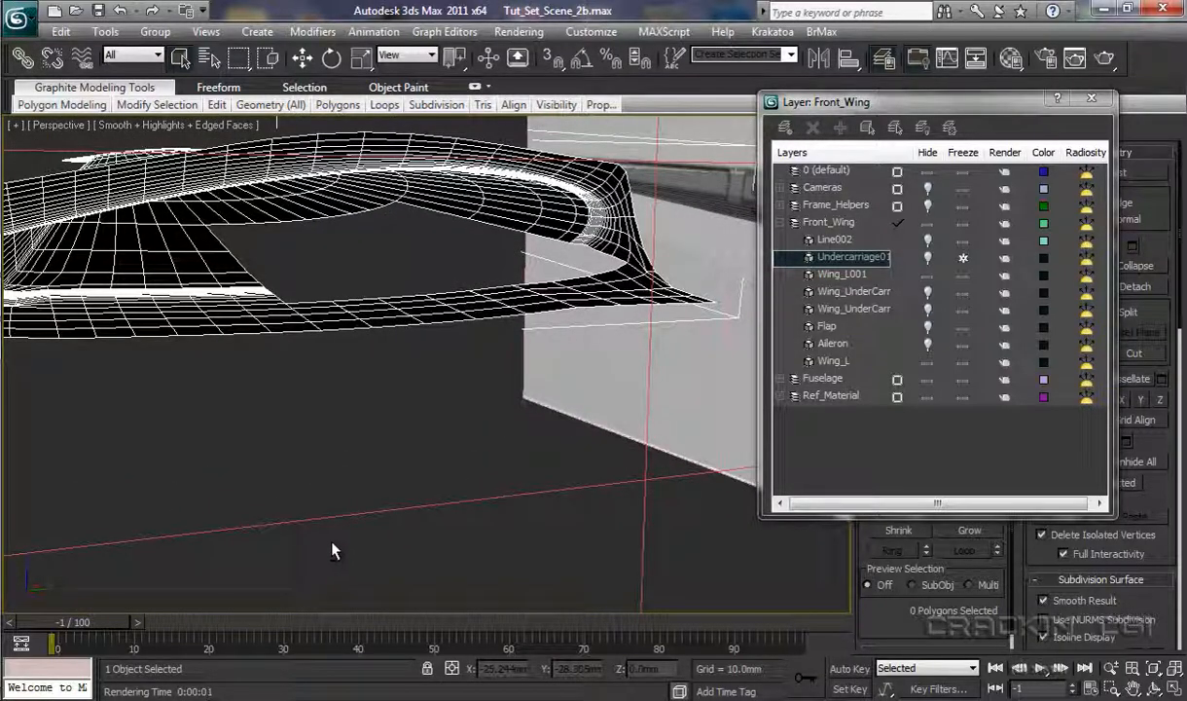
{"action": "left_click", "coordinate": [928, 258]}
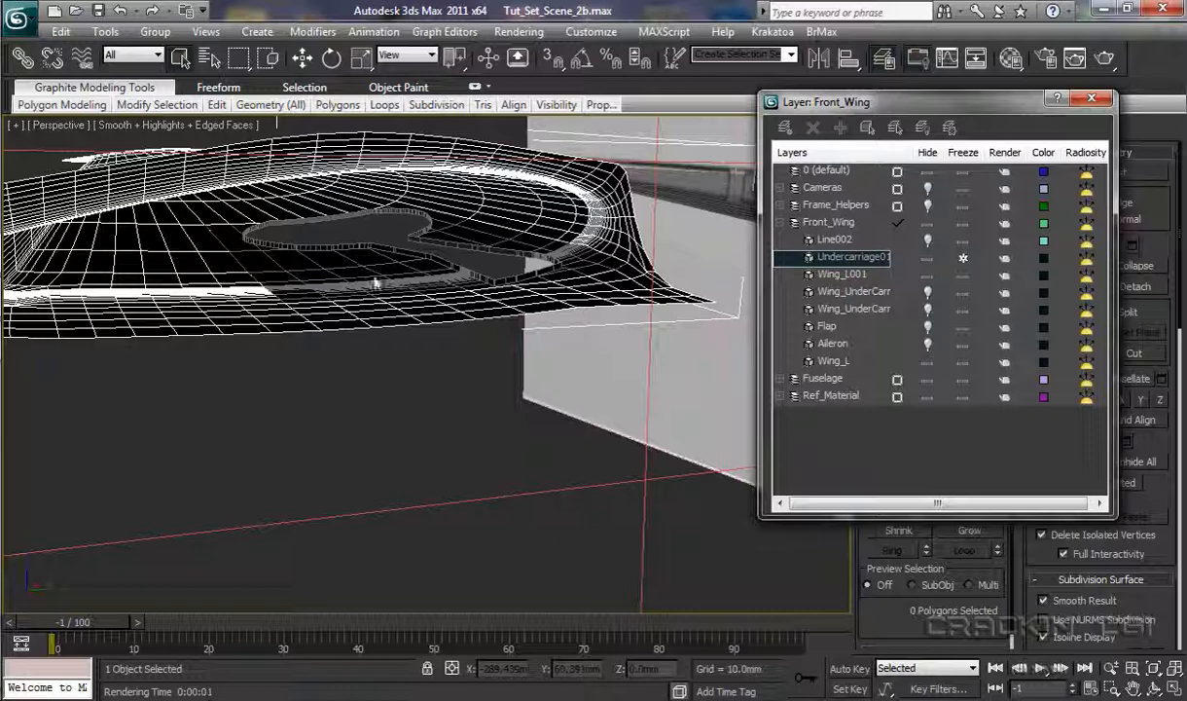
Unhide Line002 in the Front_Wing layer and inspect how its solid passes through the undercarriage panel
{"action": "left_click", "coordinate": [928, 240]}
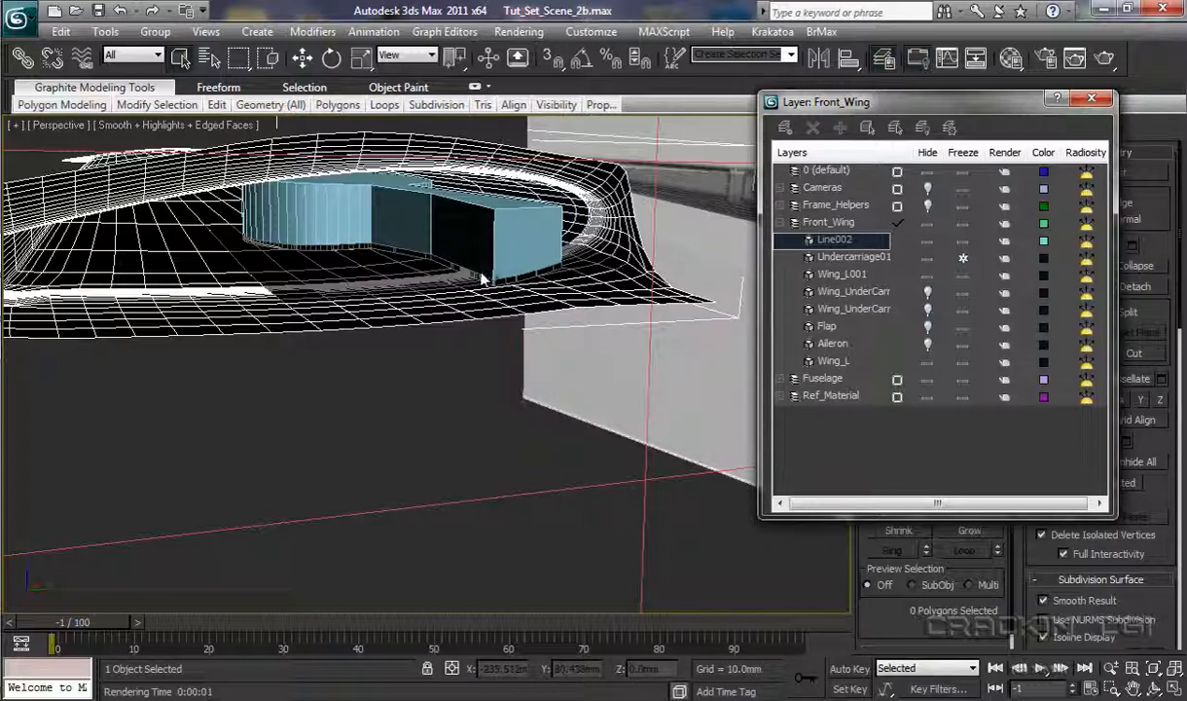
{"action": "scroll", "coordinate": [482, 279], "scroll_direction": "up", "scroll_amount": 4}
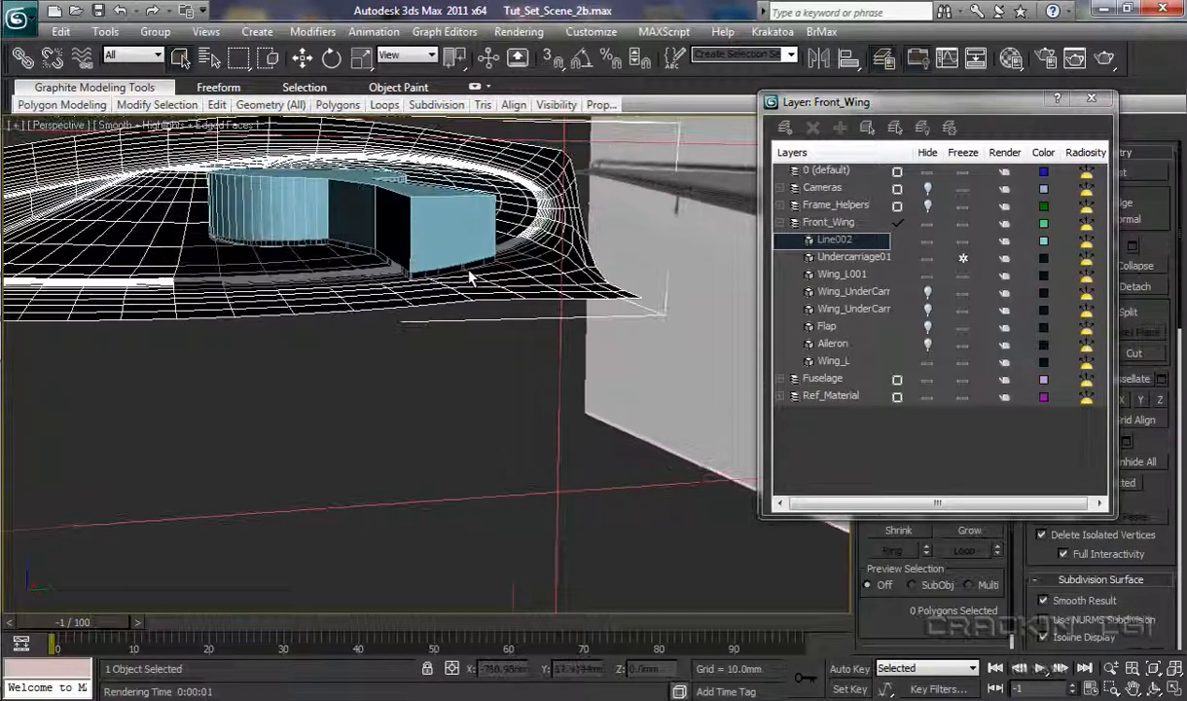
{"action": "middle_click_drag", "start_coordinate": [468, 265], "coordinate": [468, 253], "text": "alt"}
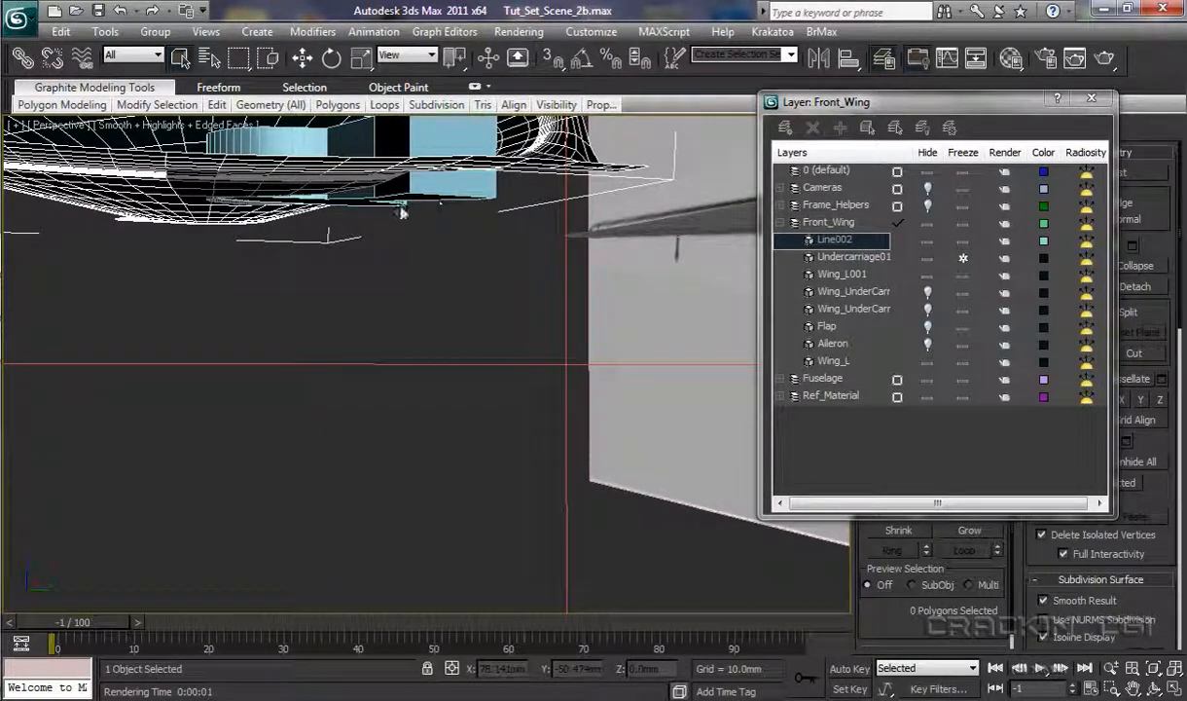
{"action": "middle_click_drag", "start_coordinate": [416, 212], "coordinate": [431, 238], "text": "alt"}
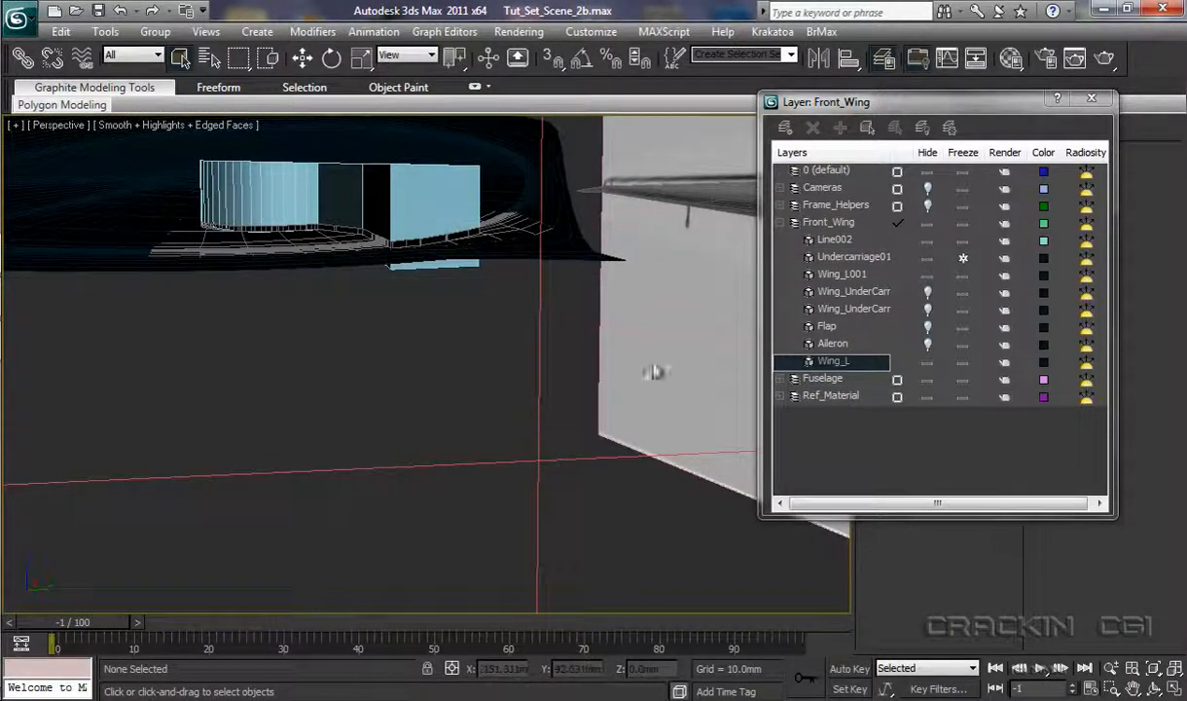
Hide Wing_L and Wing_L001 in the Front_Wing layer and close the layer manager
{"action": "left_click", "coordinate": [928, 362]}
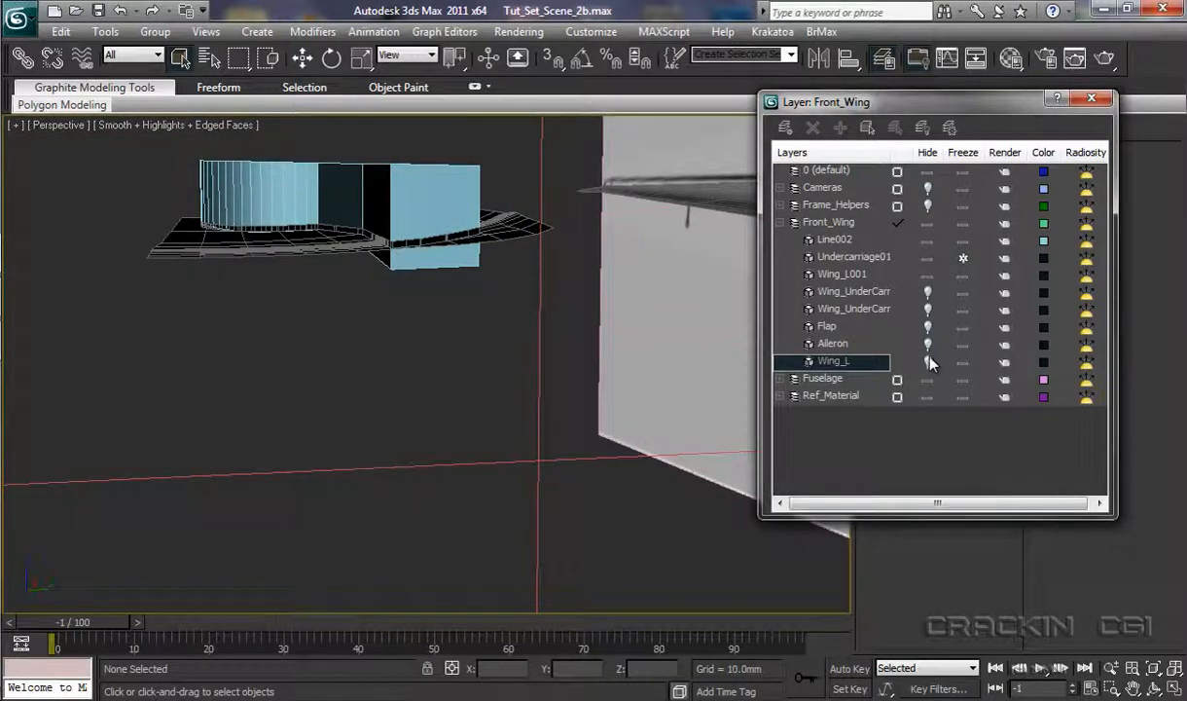
{"action": "left_click", "coordinate": [927, 277]}
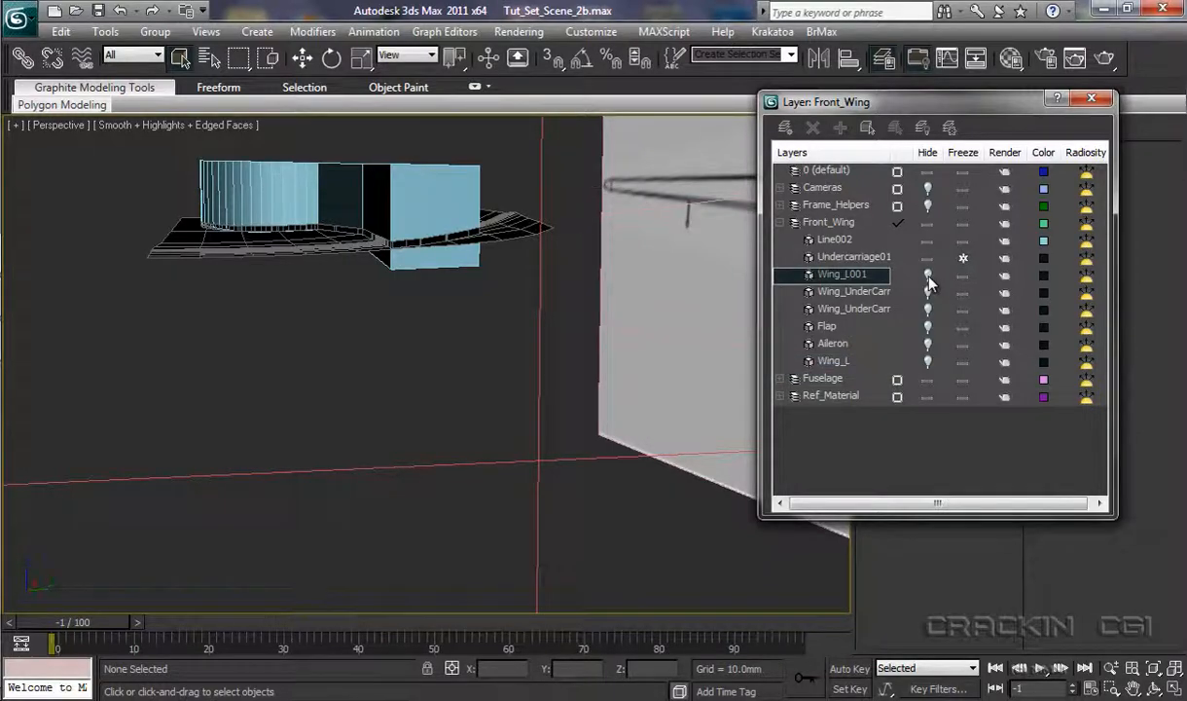
{"action": "left_click", "coordinate": [1092, 99]}
Delete the bottom cap polygon of Line002 to open the underside of the wheel well shape
{"action": "left_click", "coordinate": [424, 177]}
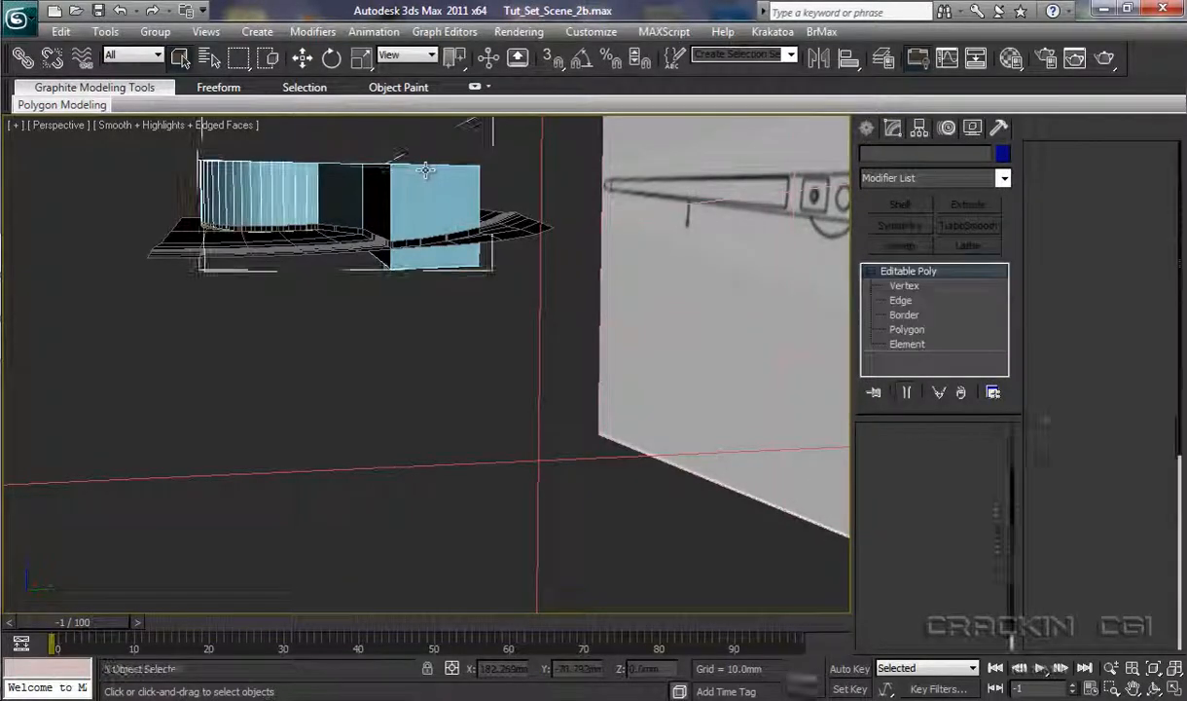
{"action": "left_click", "coordinate": [906, 329]}
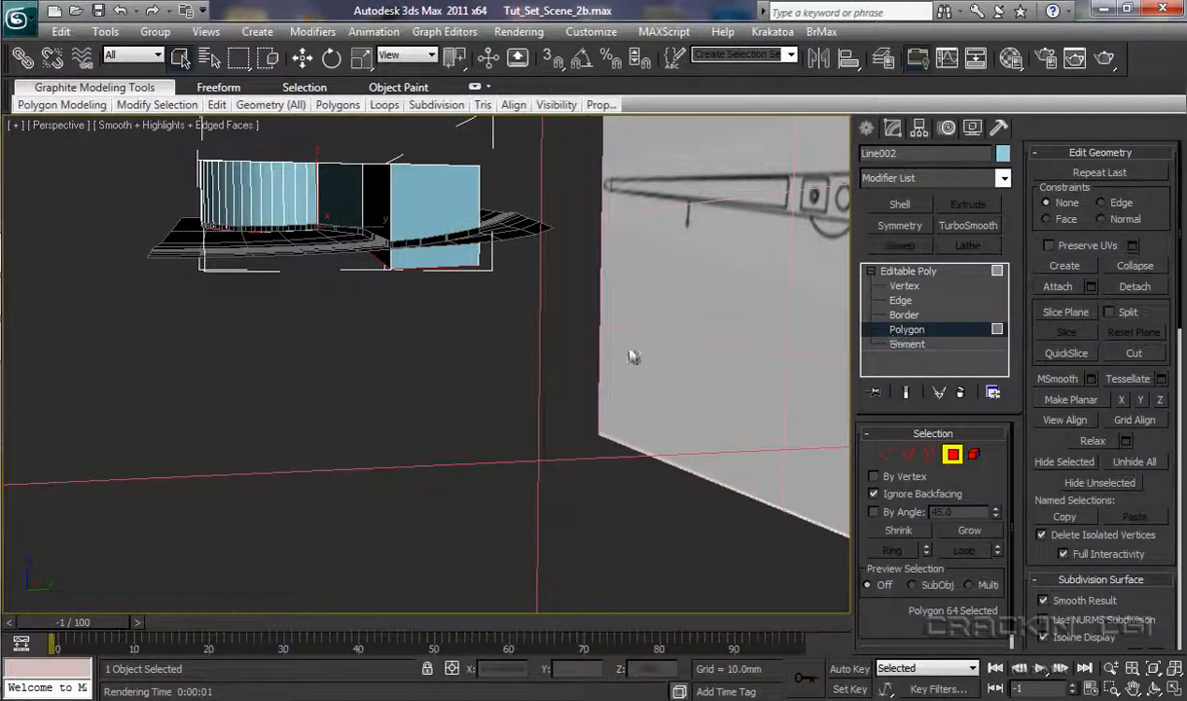
{"action": "middle_click_drag", "start_coordinate": [622, 353], "coordinate": [721, 499]}
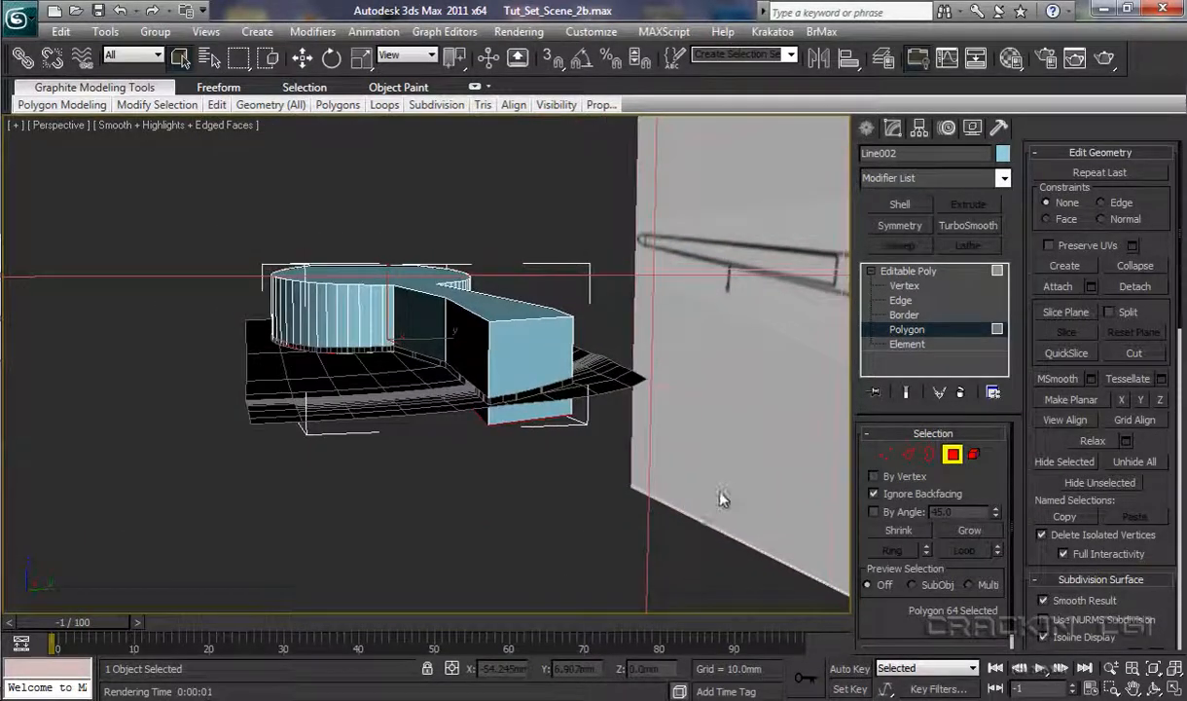
{"action": "middle_click_drag", "start_coordinate": [571, 462], "coordinate": [582, 388], "text": "alt"}
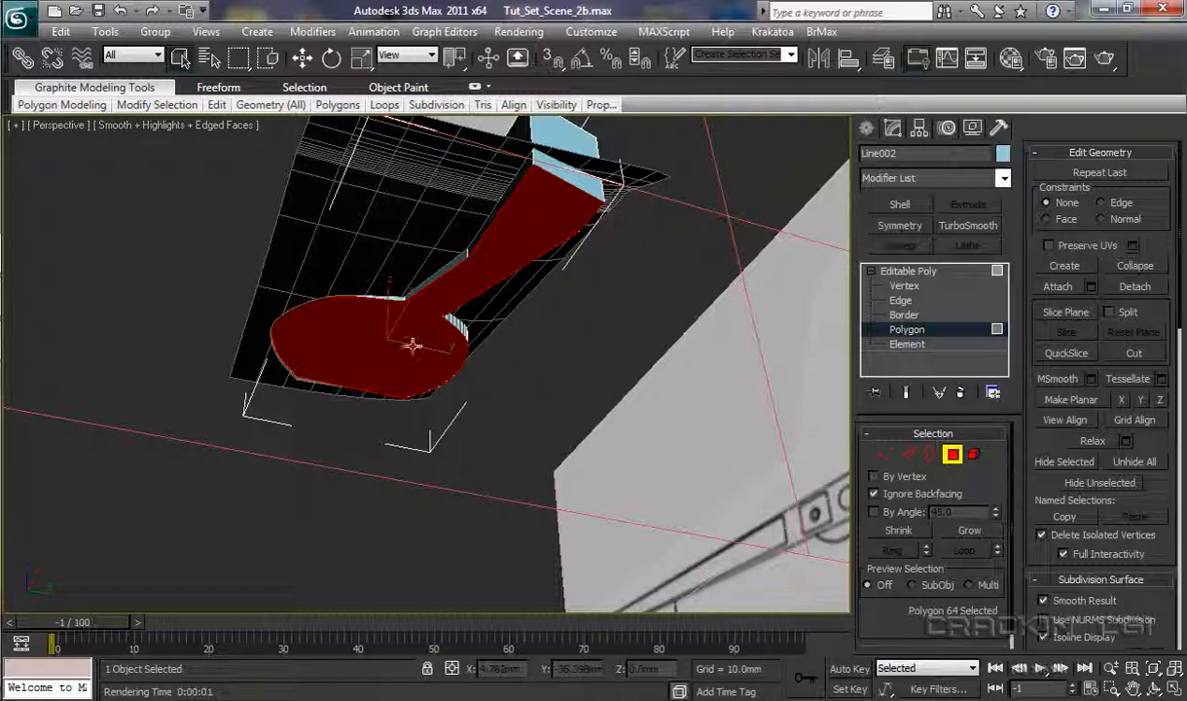
{"action": "key", "text": "Delete"}
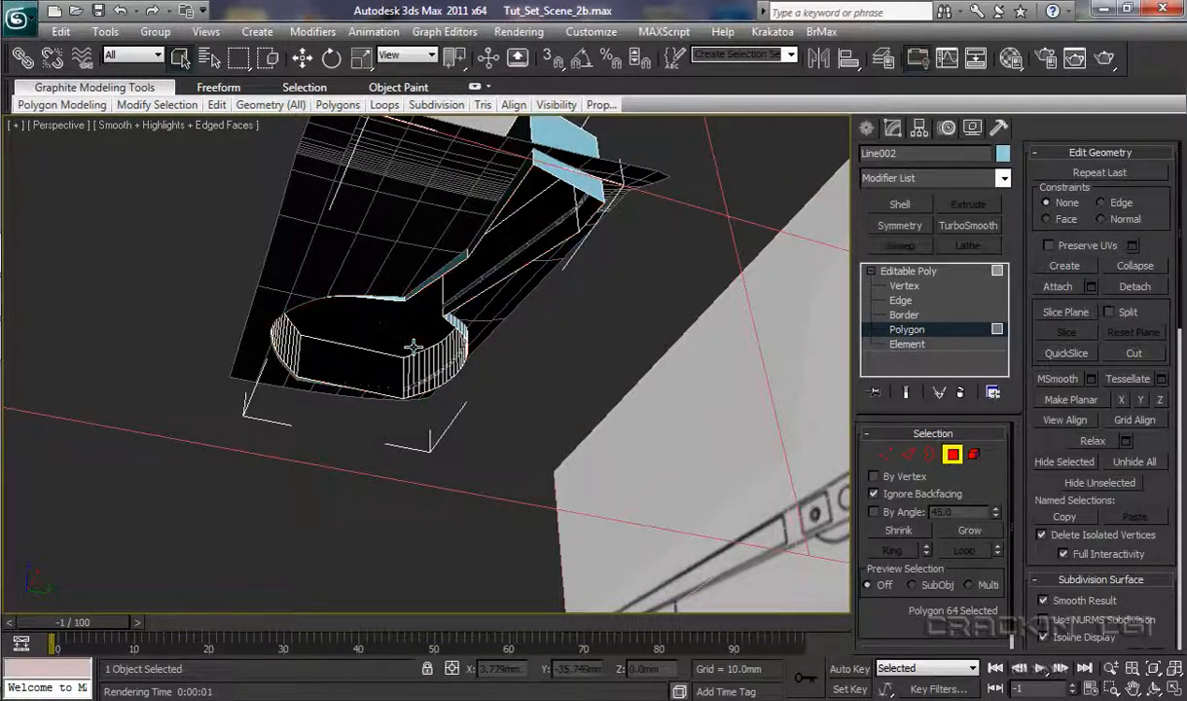
Switch Line002 to vertex editing with see-through display, bring its lower rim into close view, and save the scene
{"action": "middle_click_drag", "start_coordinate": [417, 361], "coordinate": [440, 491], "text": "alt"}
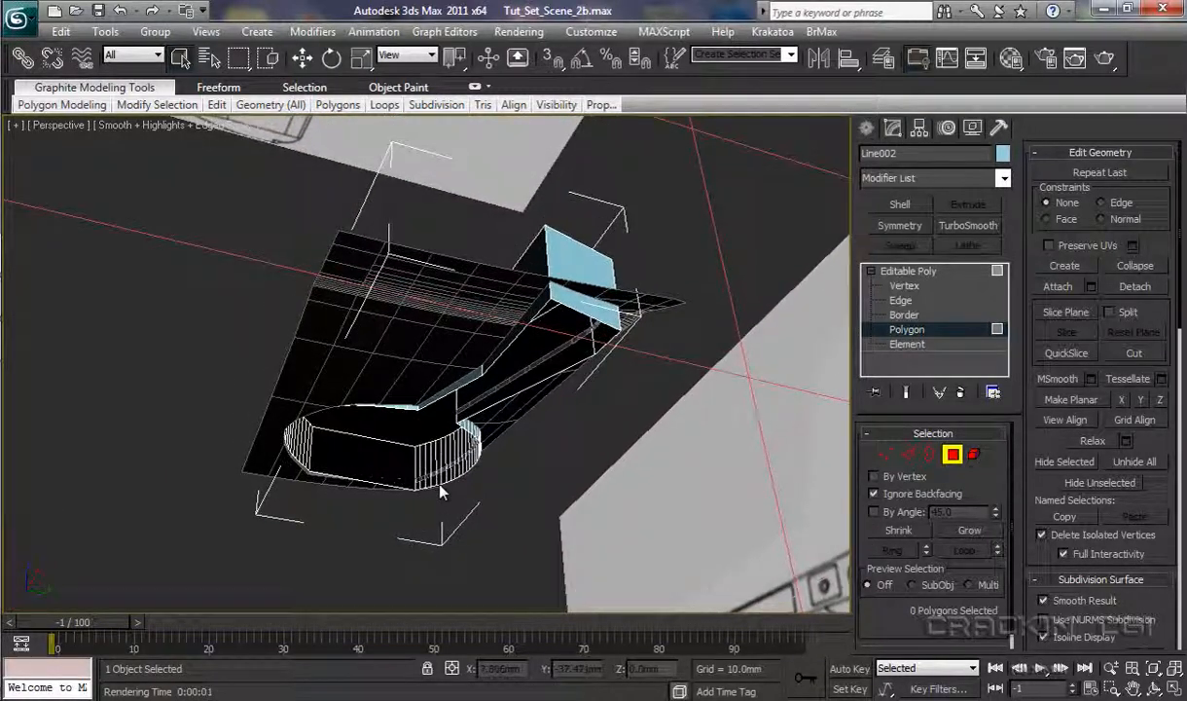
{"action": "left_click", "coordinate": [904, 286]}
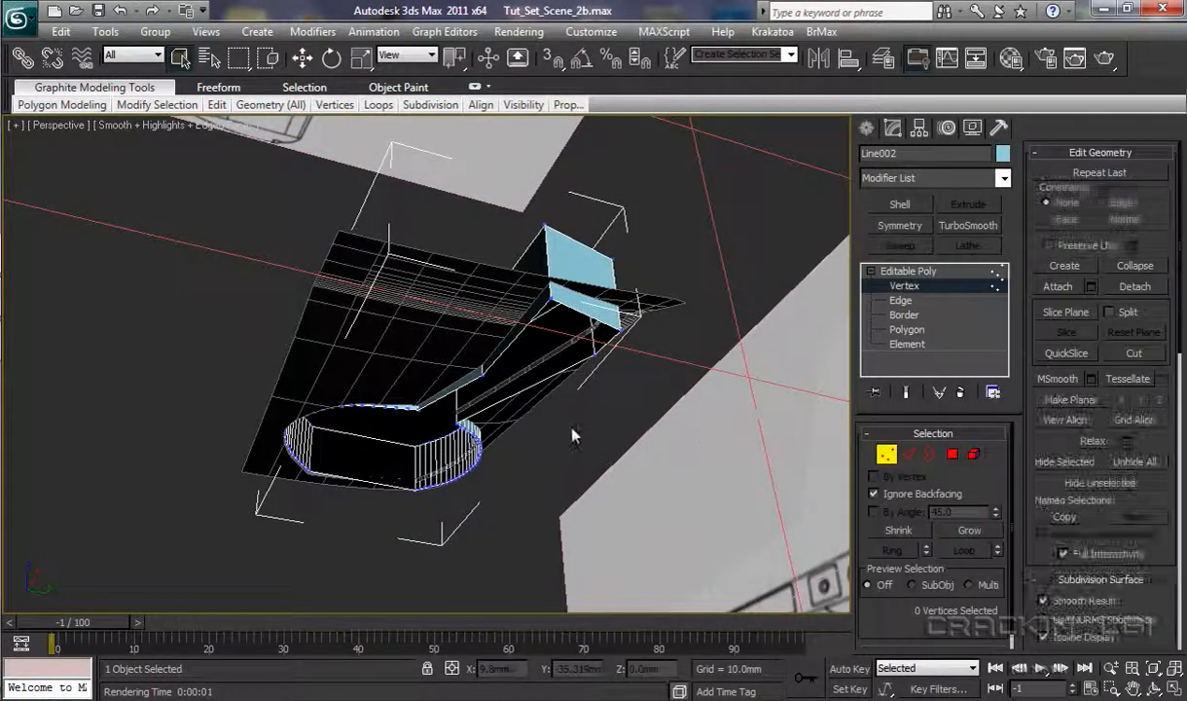
{"action": "middle_click_drag", "start_coordinate": [536, 398], "coordinate": [756, 448], "text": "alt"}
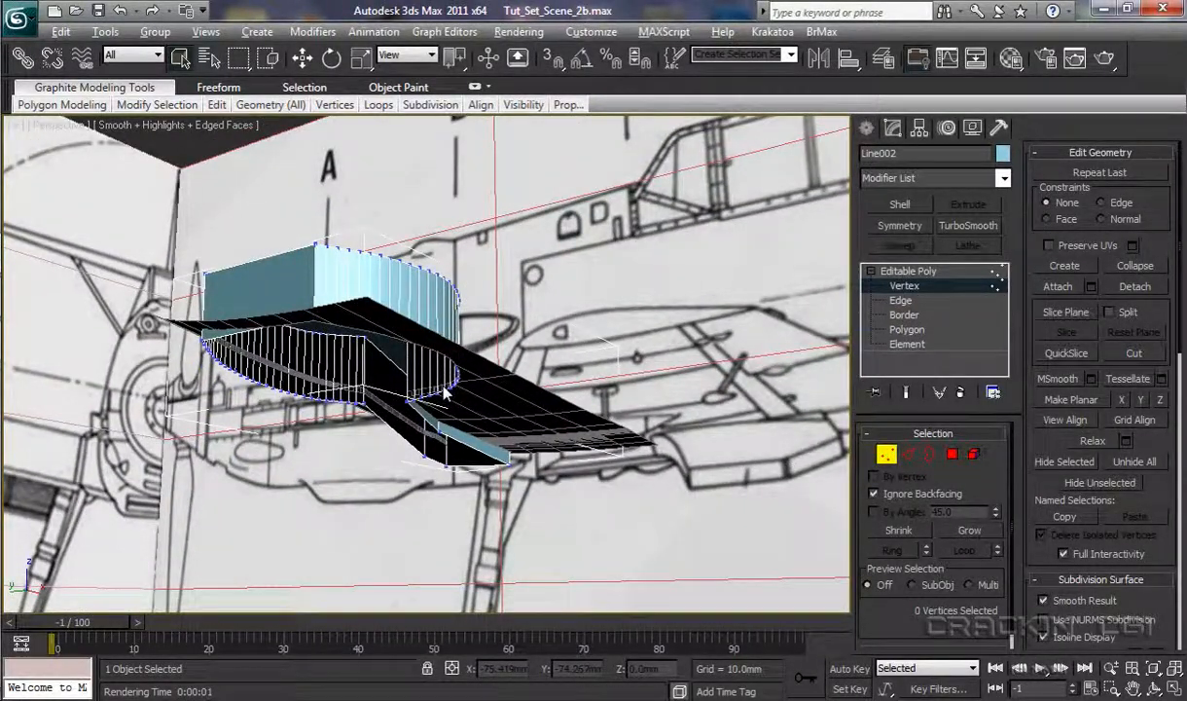
{"action": "middle_click_drag", "start_coordinate": [445, 391], "coordinate": [640, 576], "text": "alt"}
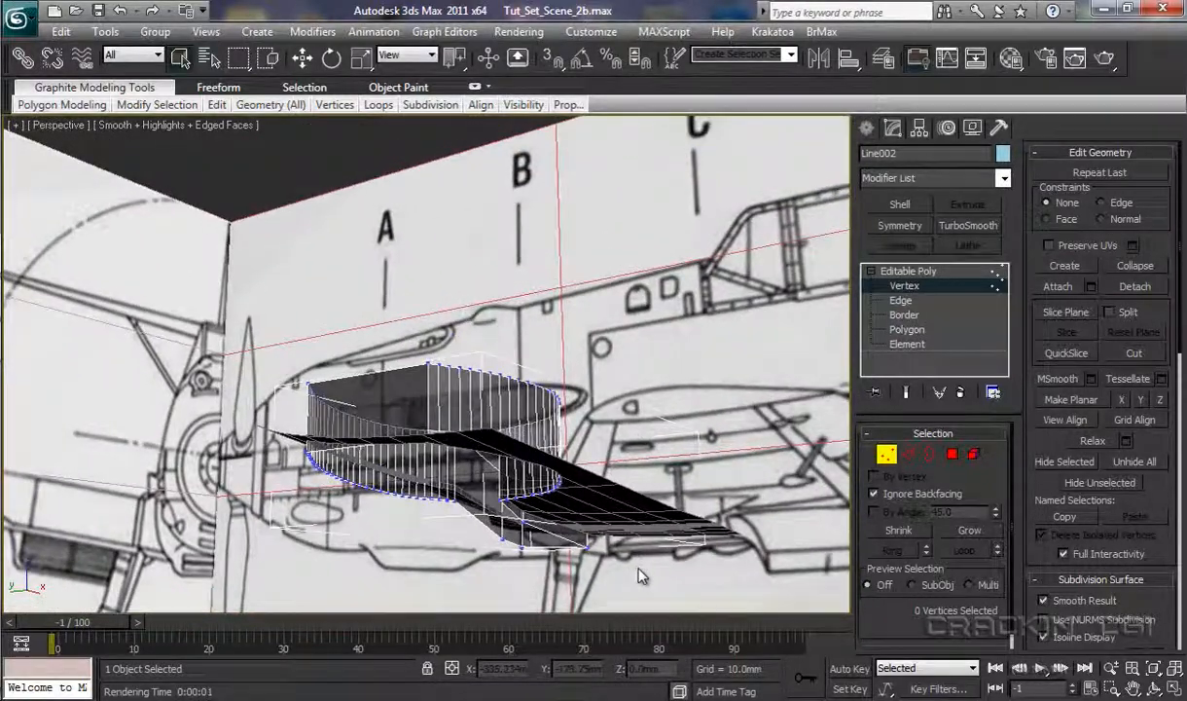
{"action": "mouse_move", "coordinate": [599, 504]}
{"action": "middle_mouse_down", "text": "alt"}
{"action": "mouse_move", "coordinate": [592, 497]}
{"action": "mouse_move", "coordinate": [604, 501]}
{"action": "middle_mouse_up", "text": "alt"}
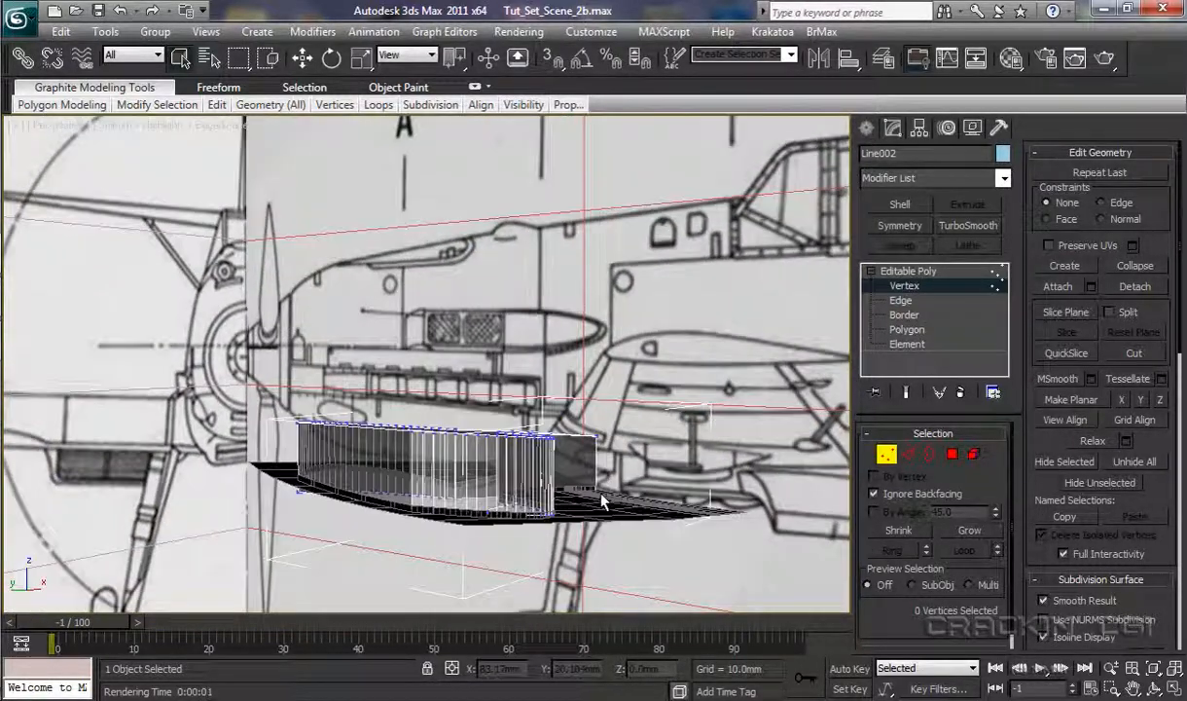
{"action": "middle_click_drag", "start_coordinate": [526, 530], "coordinate": [535, 382]}
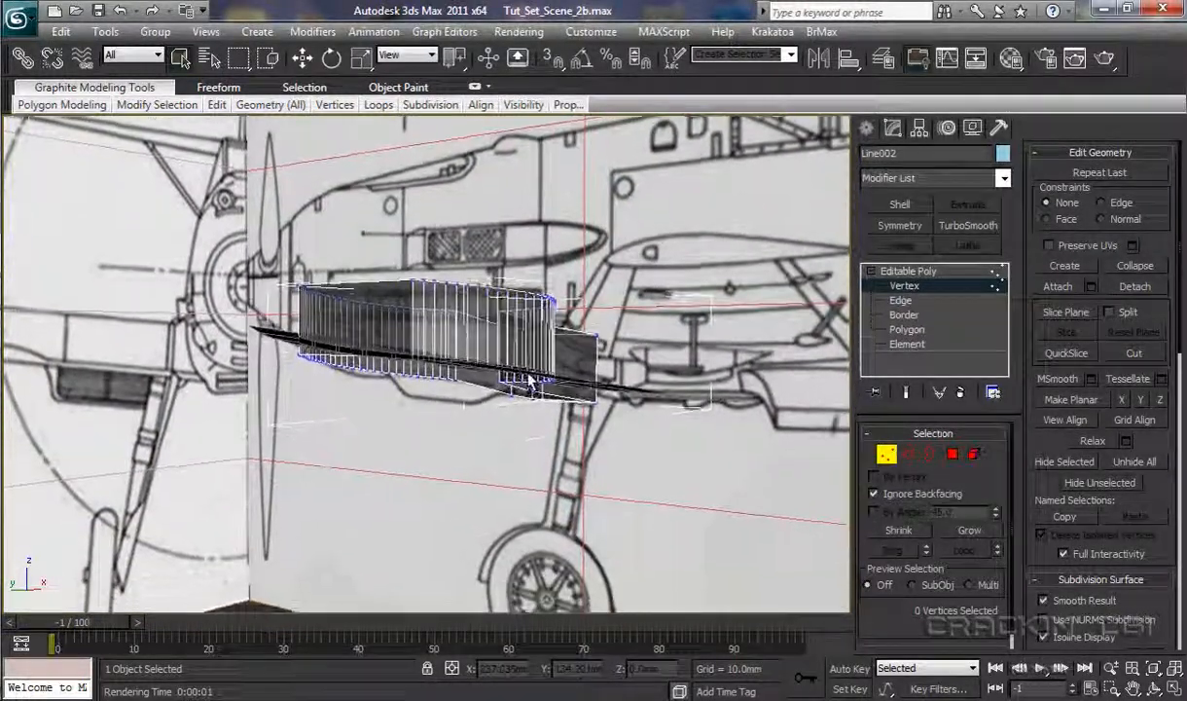
{"action": "scroll", "coordinate": [522, 462], "scroll_direction": "up", "scroll_amount": 3}
{"action": "scroll", "coordinate": [521, 463], "scroll_direction": "up", "scroll_amount": 5}
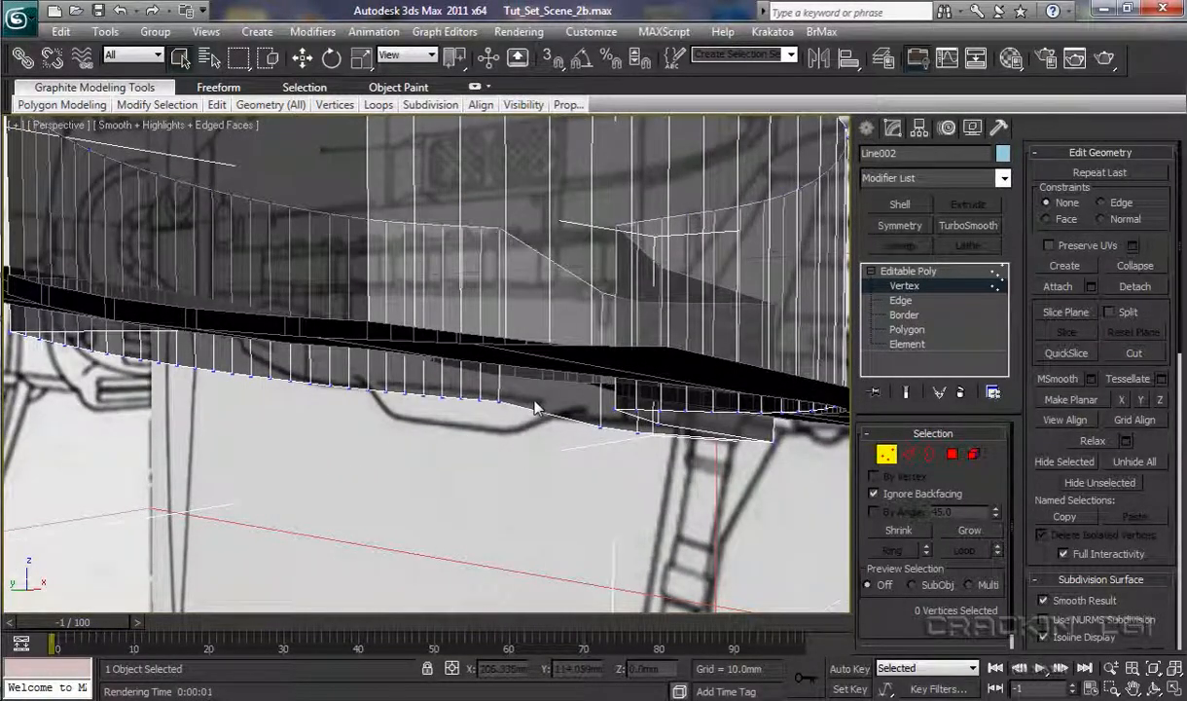
{"action": "middle_click_drag", "start_coordinate": [526, 434], "coordinate": [402, 439], "text": "alt"}
{"action": "key", "text": "ctrl+s"}
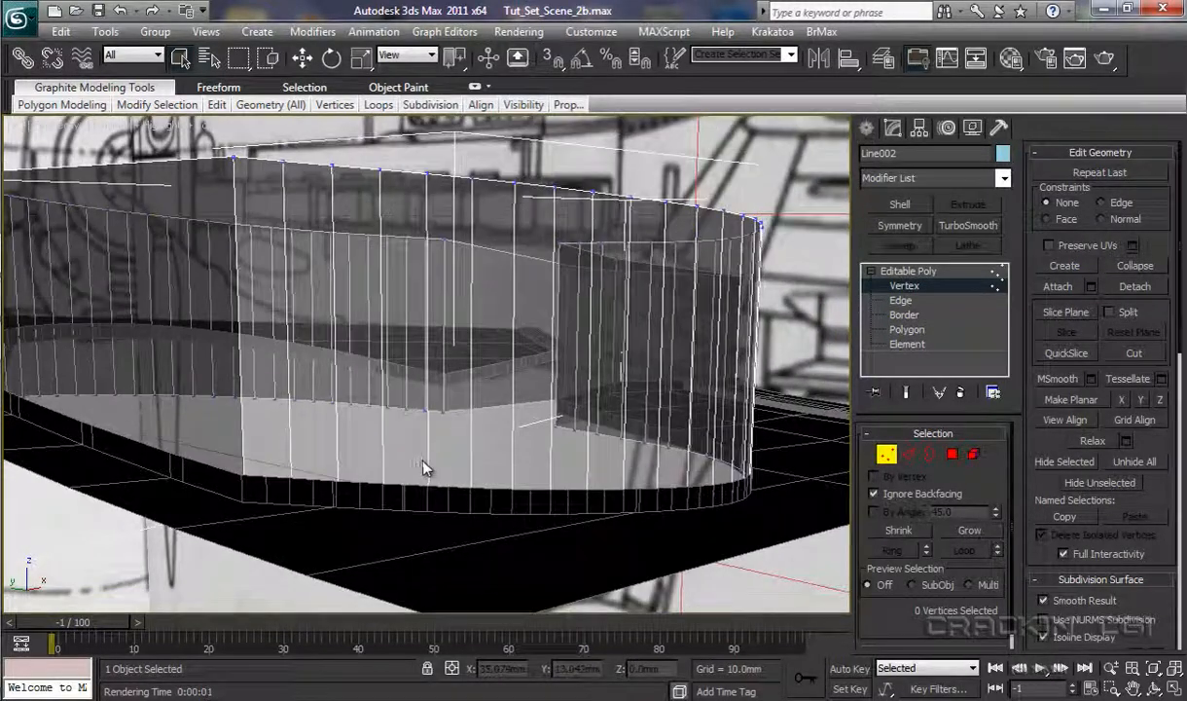
Move the lower rim vertices of Line002 up one by one to the undercarriage panel's cutout edge, from the neck corner along the curved wall
{"action": "left_click", "coordinate": [309, 57]}
{"action": "left_click", "coordinate": [426, 399]}
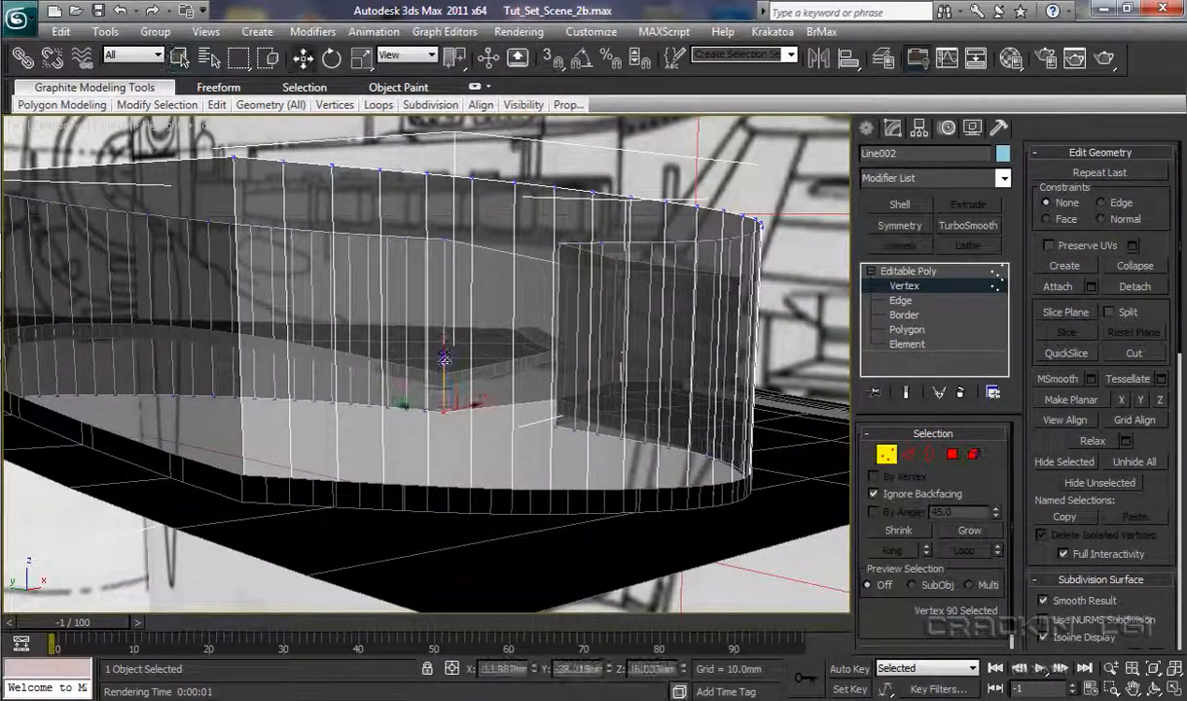
{"action": "left_click_drag", "start_coordinate": [427, 329], "coordinate": [426, 296]}
{"action": "left_click", "coordinate": [406, 400]}
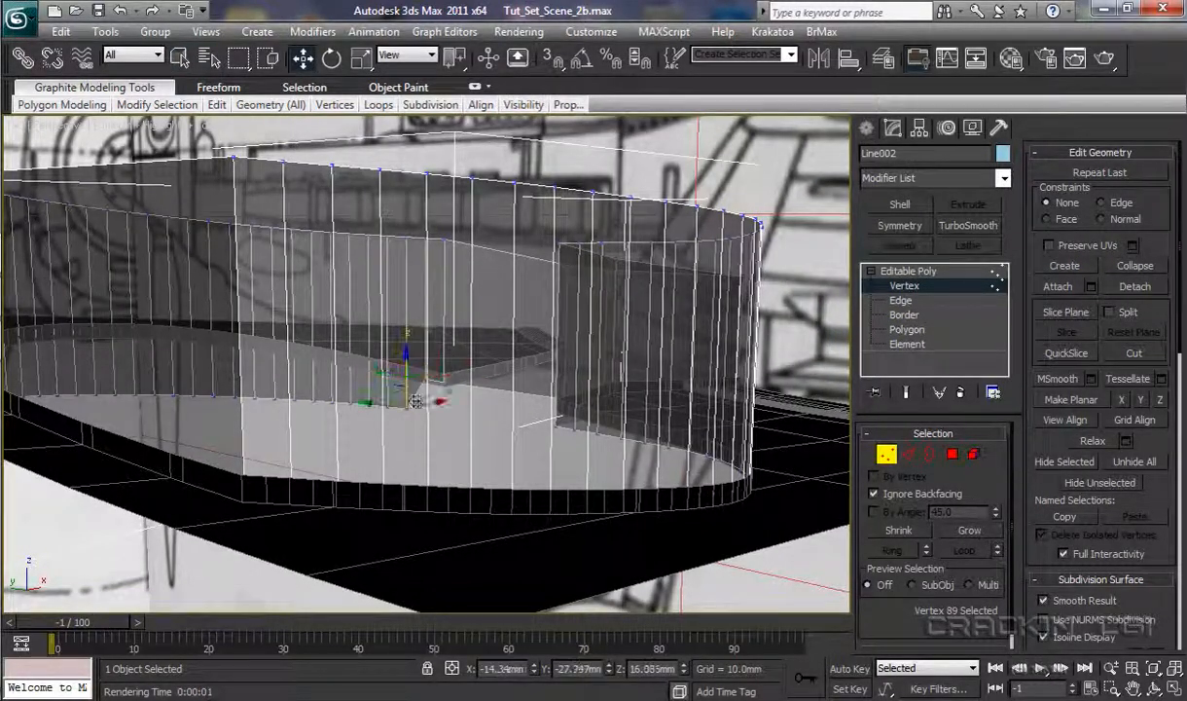
{"action": "left_click_drag", "start_coordinate": [405, 352], "coordinate": [336, 293]}
{"action": "left_click", "coordinate": [387, 400]}
{"action": "left_click", "coordinate": [369, 400]}
{"action": "left_click", "coordinate": [337, 400]}
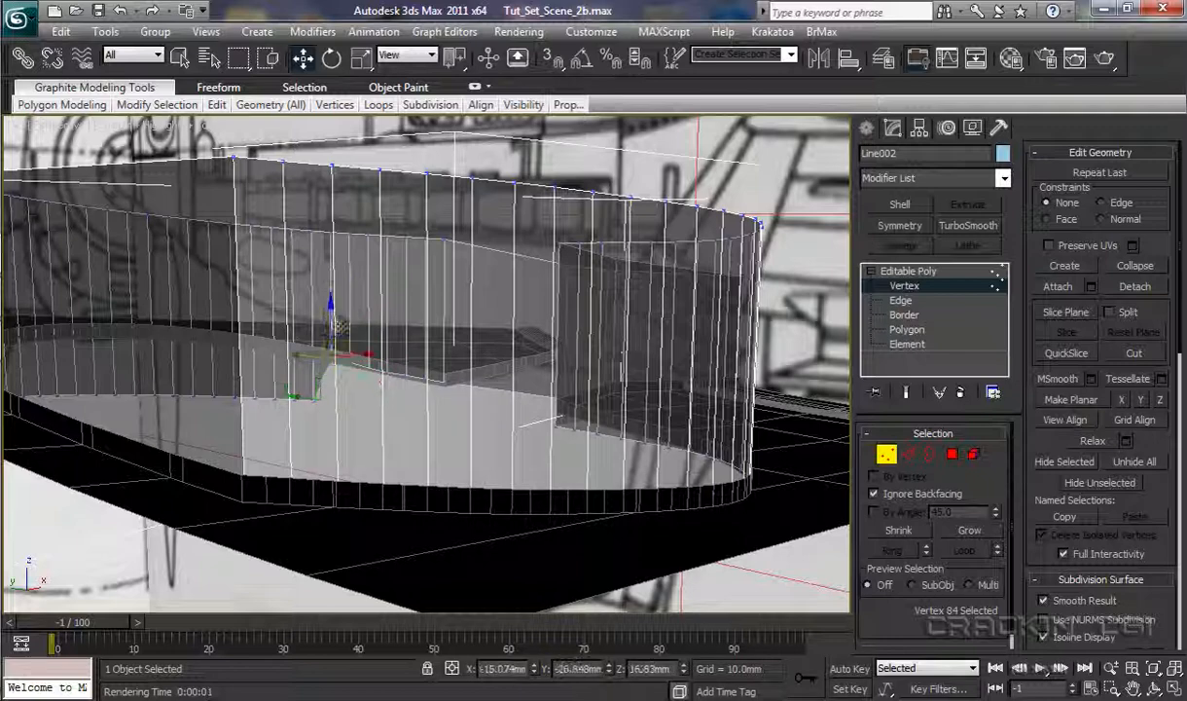
{"action": "left_click", "coordinate": [315, 399]}
{"action": "left_click_drag", "start_coordinate": [315, 333], "coordinate": [288, 285]}
{"action": "left_click", "coordinate": [293, 398]}
{"action": "left_click", "coordinate": [273, 397]}
{"action": "left_click_drag", "start_coordinate": [273, 330], "coordinate": [272, 286]}
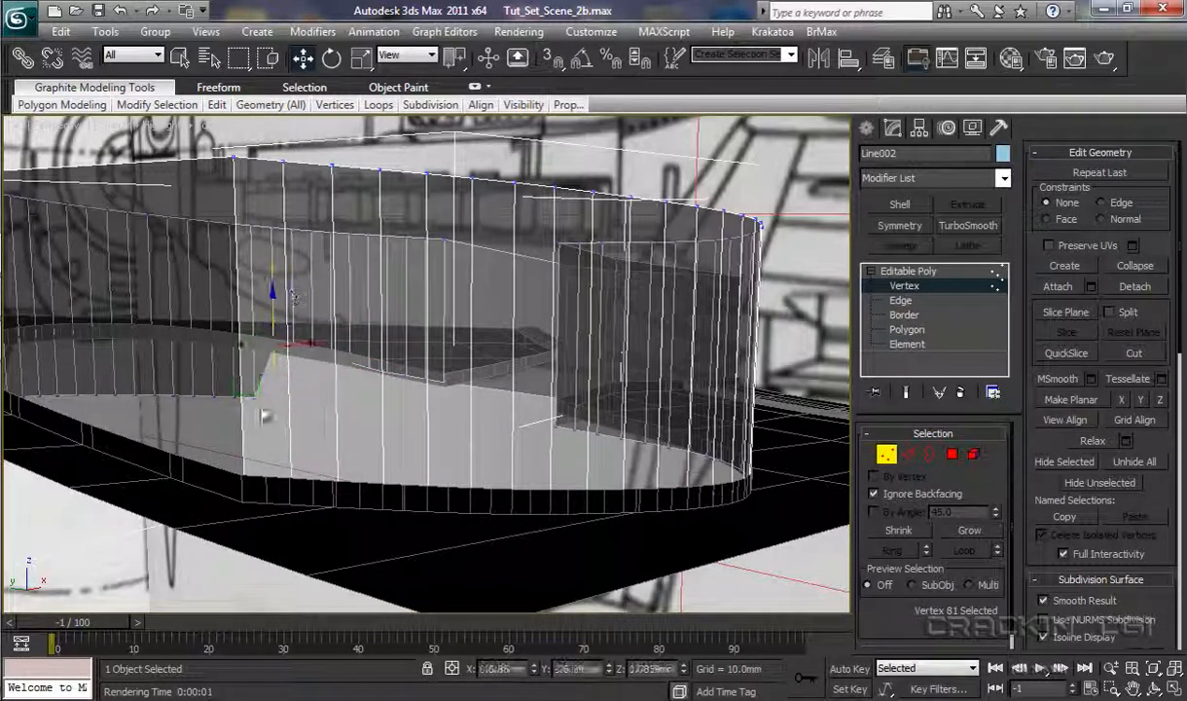
{"action": "left_click", "coordinate": [254, 397]}
{"action": "left_click_drag", "start_coordinate": [254, 332], "coordinate": [232, 285]}
{"action": "left_click", "coordinate": [234, 397]}
Unfreeze Undercarriage01 in the Front_Wing layer, make it see-through, and close the layer manager with Line002 selected
{"action": "left_click", "coordinate": [883, 59]}
{"action": "left_click", "coordinate": [781, 222]}
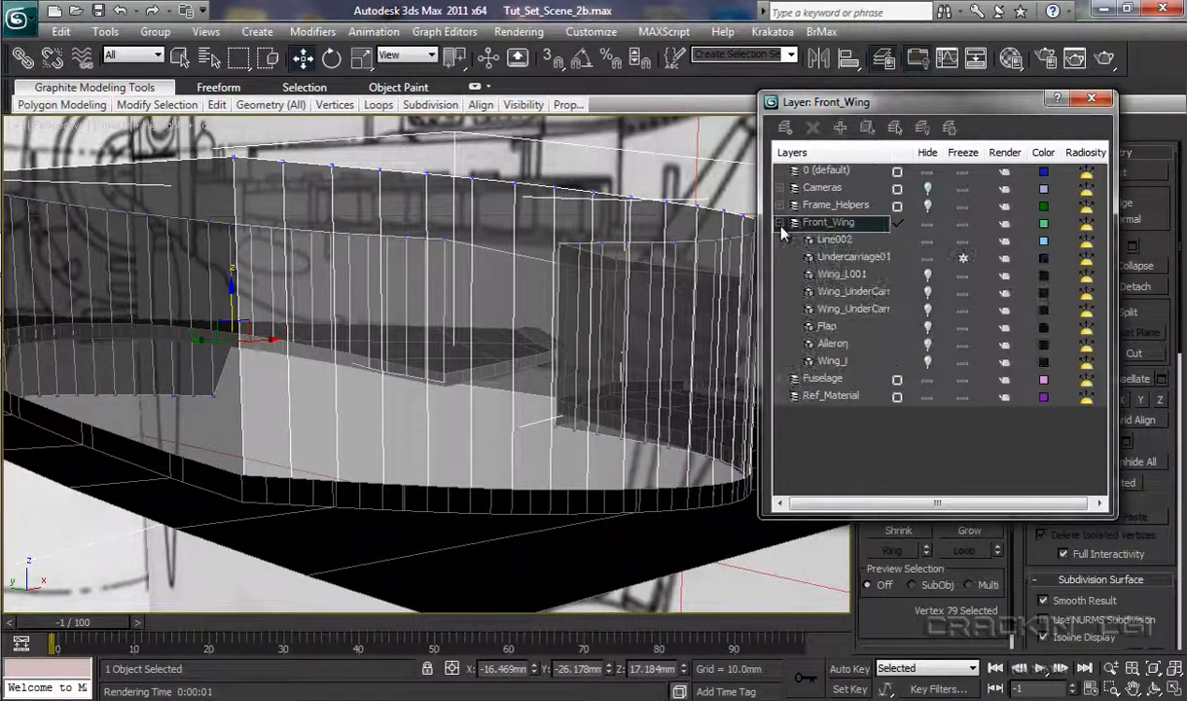
{"action": "left_click", "coordinate": [854, 256]}
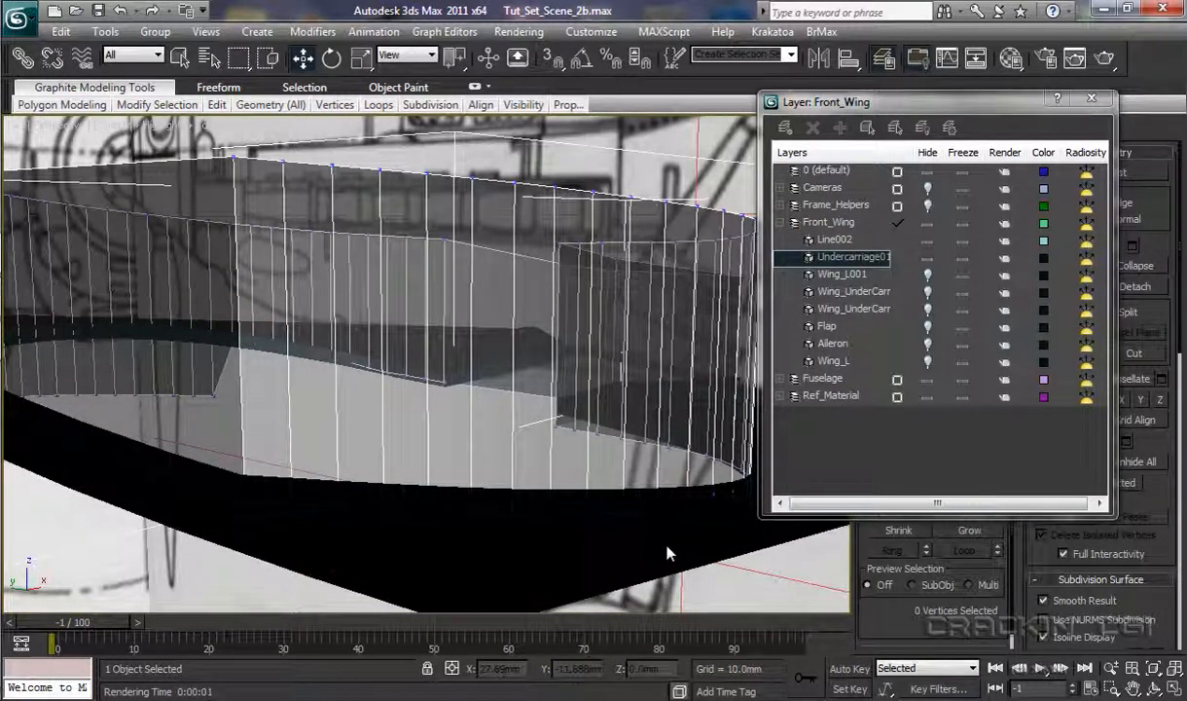
{"action": "left_click_drag", "start_coordinate": [827, 101], "coordinate": [530, 96]}
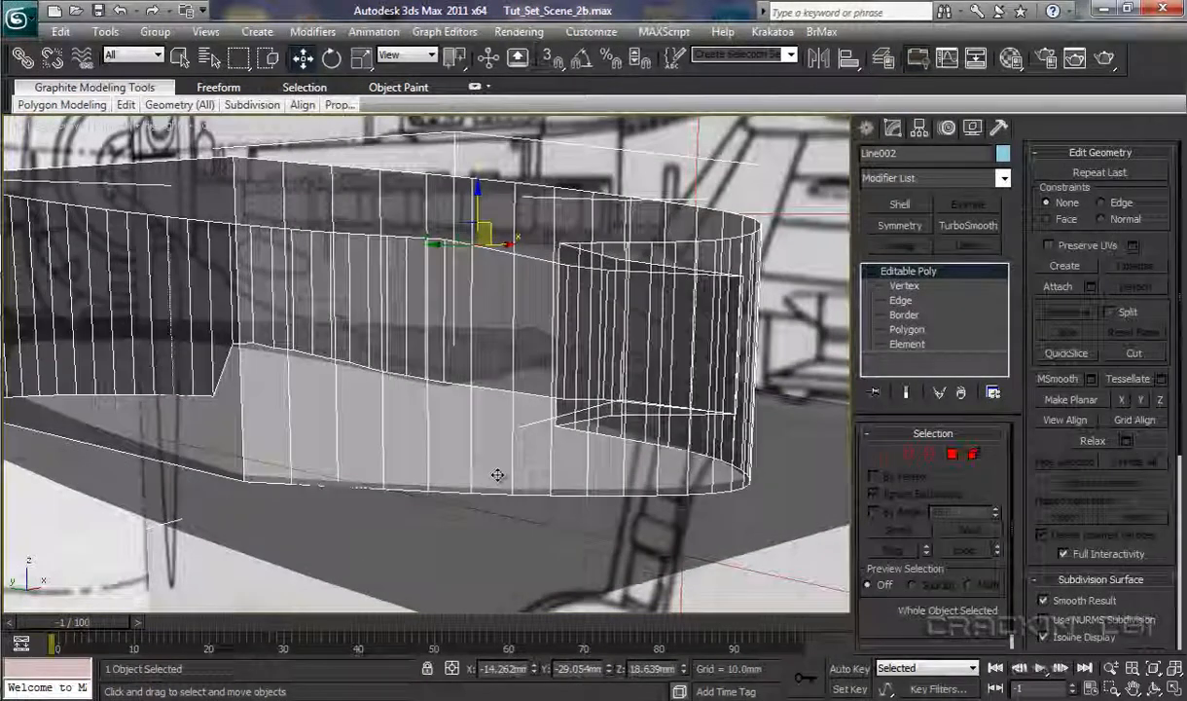
Return to vertex editing on Line002 and fine-tune the heights of the already raised rim vertices against the see-through undercarriage panel
{"action": "middle_click_drag", "start_coordinate": [681, 467], "coordinate": [623, 477], "text": "alt"}
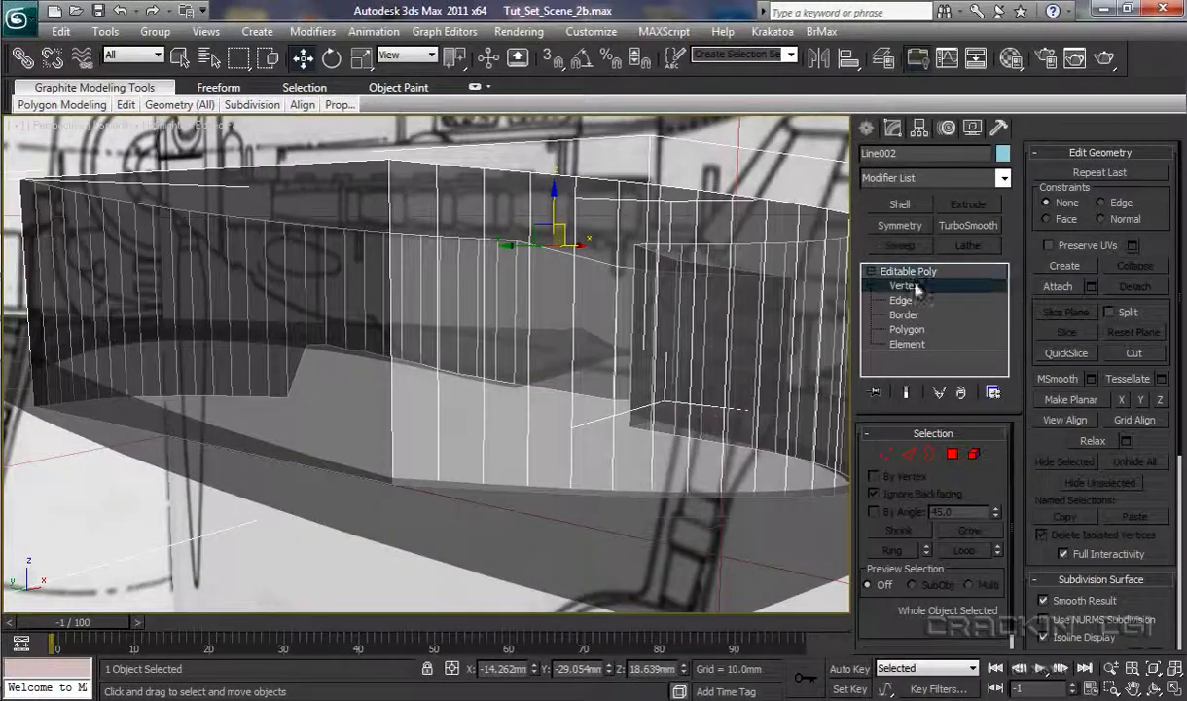
{"action": "left_click", "coordinate": [305, 339]}
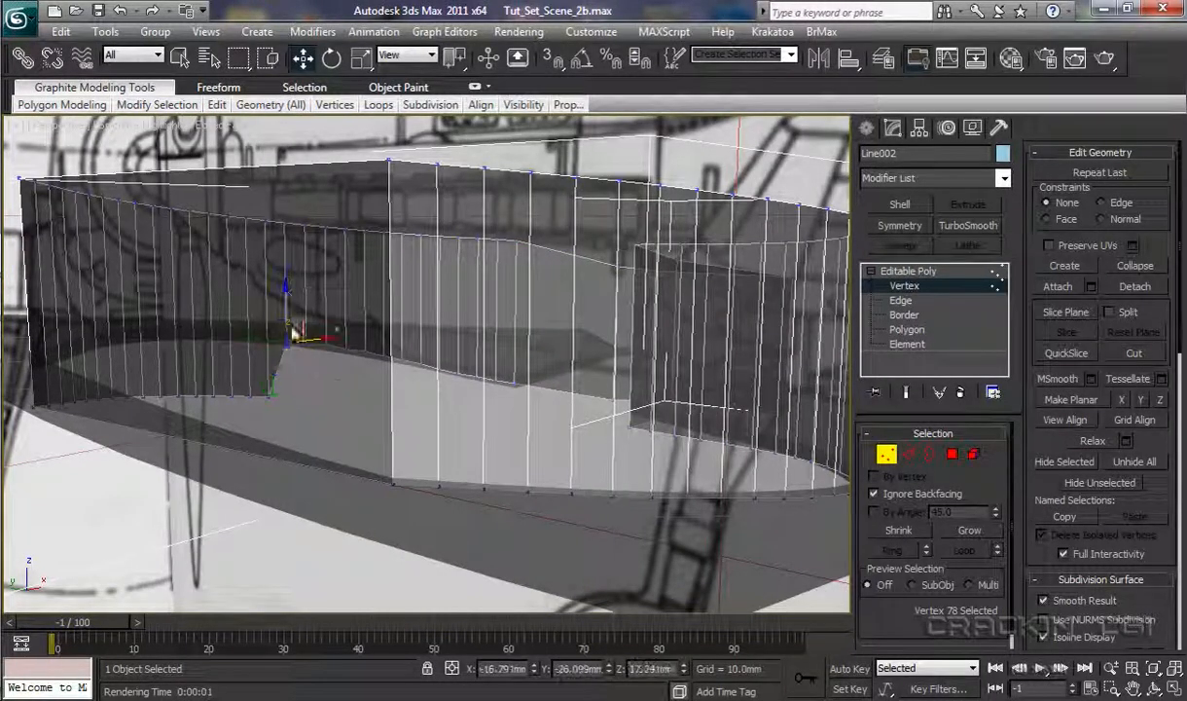
{"action": "left_click", "coordinate": [328, 369], "text": "ctrl"}
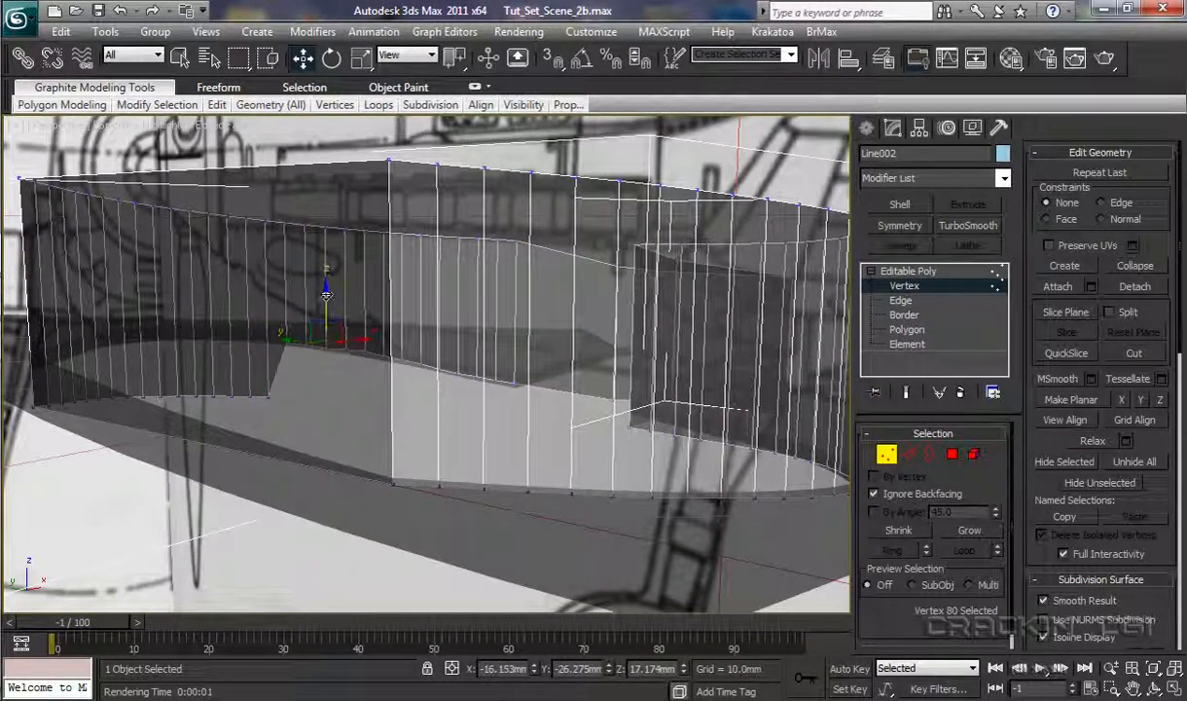
{"action": "left_click", "coordinate": [348, 349]}
{"action": "left_click_drag", "start_coordinate": [347, 305], "coordinate": [367, 307]}
{"action": "left_click", "coordinate": [367, 351]}
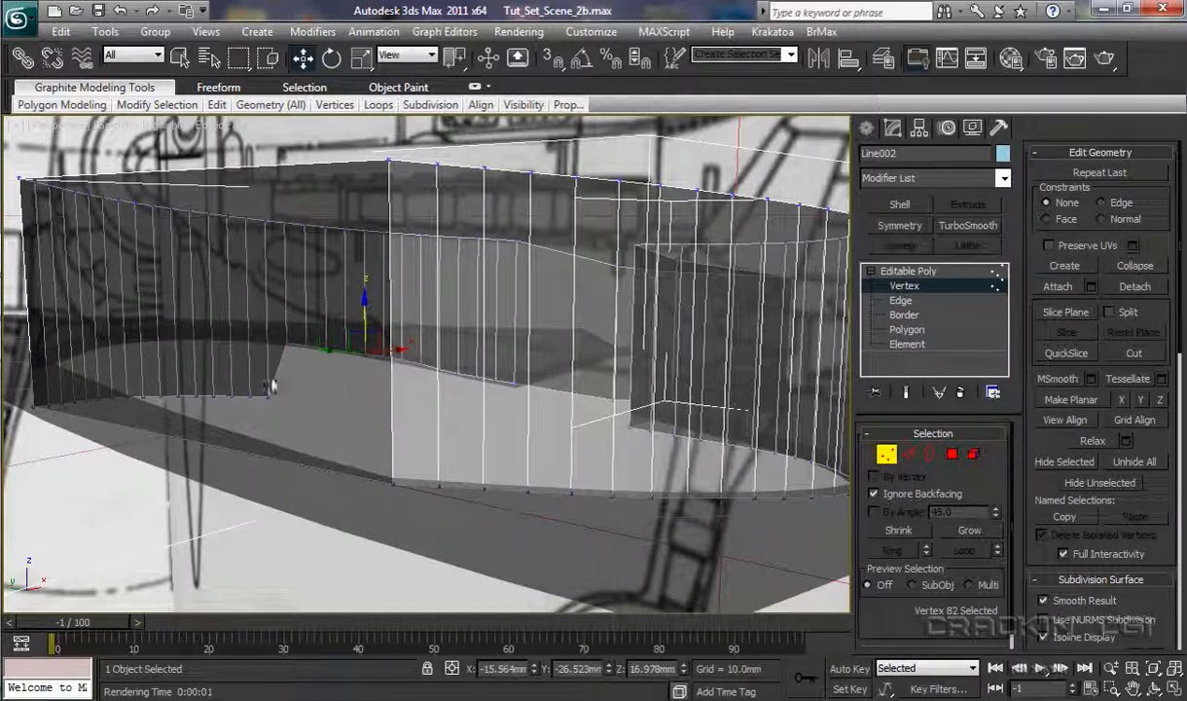
Raise the next lower rim vertices of Line002 one by one along the curved wall to the undercarriage panel's cutout edge
{"action": "left_click", "coordinate": [269, 392]}
{"action": "left_click_drag", "start_coordinate": [268, 337], "coordinate": [228, 282]}
{"action": "left_click", "coordinate": [251, 392]}
{"action": "left_click", "coordinate": [234, 392]}
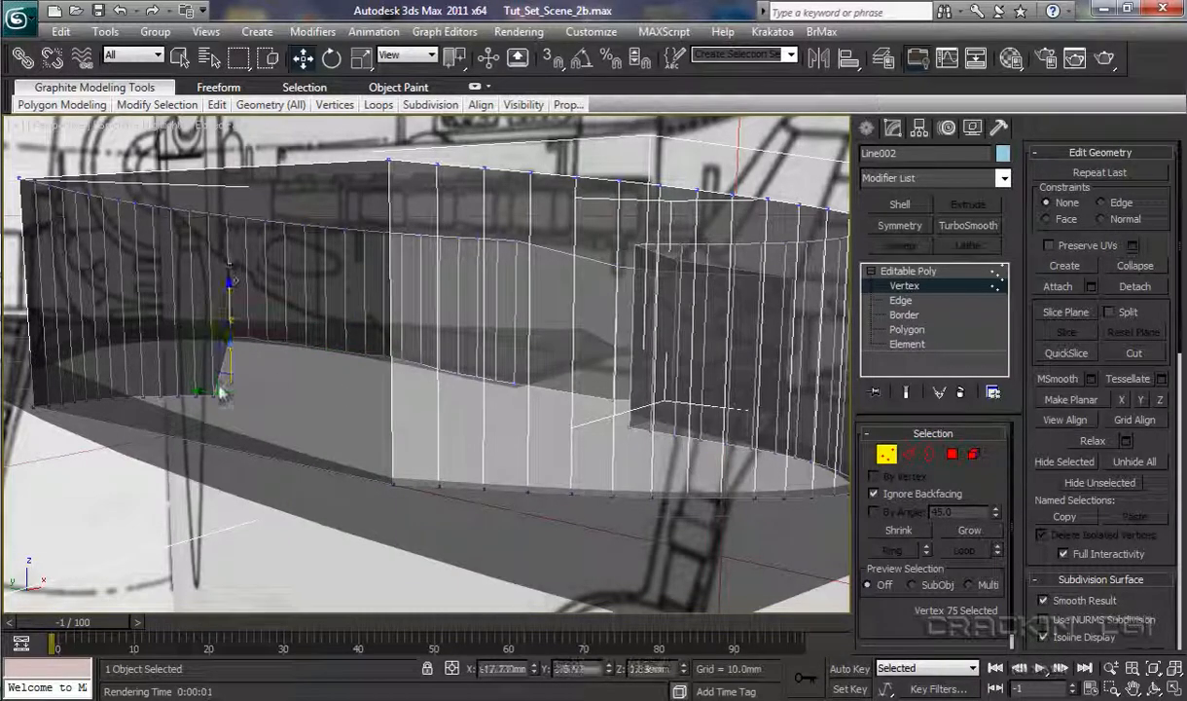
{"action": "left_click", "coordinate": [215, 394]}
{"action": "left_click_drag", "start_coordinate": [214, 340], "coordinate": [211, 283]}
{"action": "left_click", "coordinate": [197, 393]}
{"action": "left_click_drag", "start_coordinate": [196, 340], "coordinate": [192, 282]}
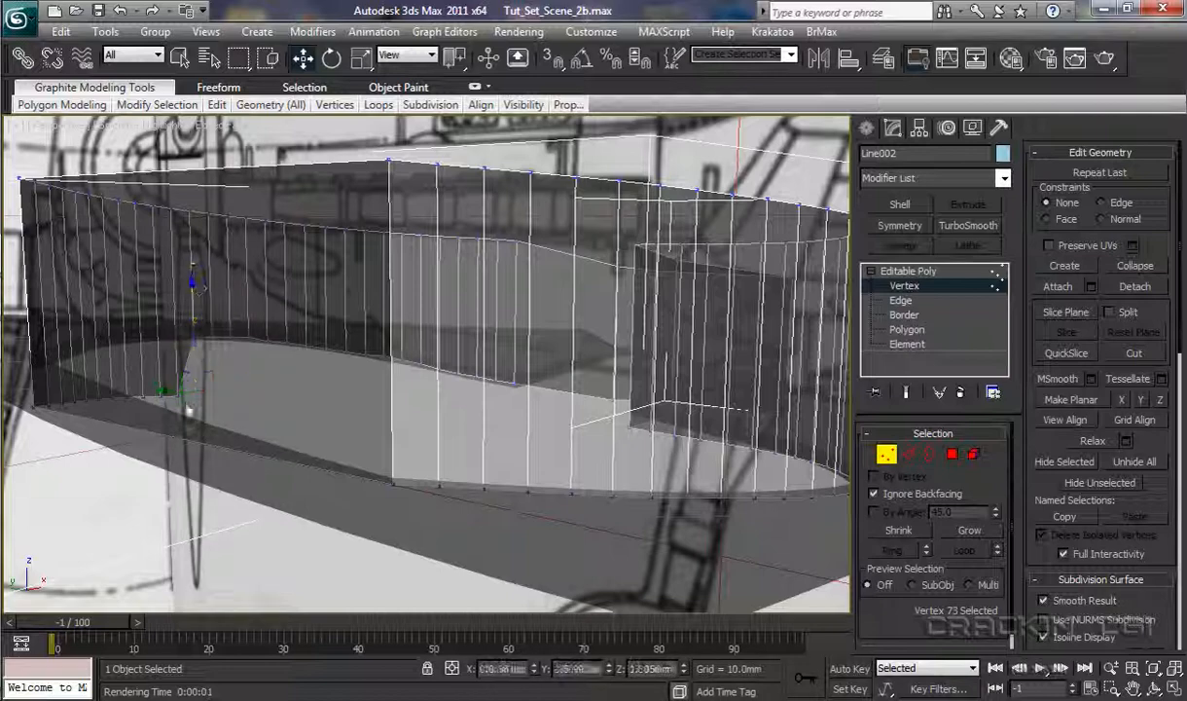
{"action": "left_click", "coordinate": [180, 394]}
{"action": "left_click_drag", "start_coordinate": [177, 340], "coordinate": [192, 292]}
{"action": "left_click", "coordinate": [163, 394]}
{"action": "left_click_drag", "start_coordinate": [159, 340], "coordinate": [159, 284]}
{"action": "left_click", "coordinate": [144, 395]}
{"action": "left_click_drag", "start_coordinate": [142, 342], "coordinate": [140, 284]}
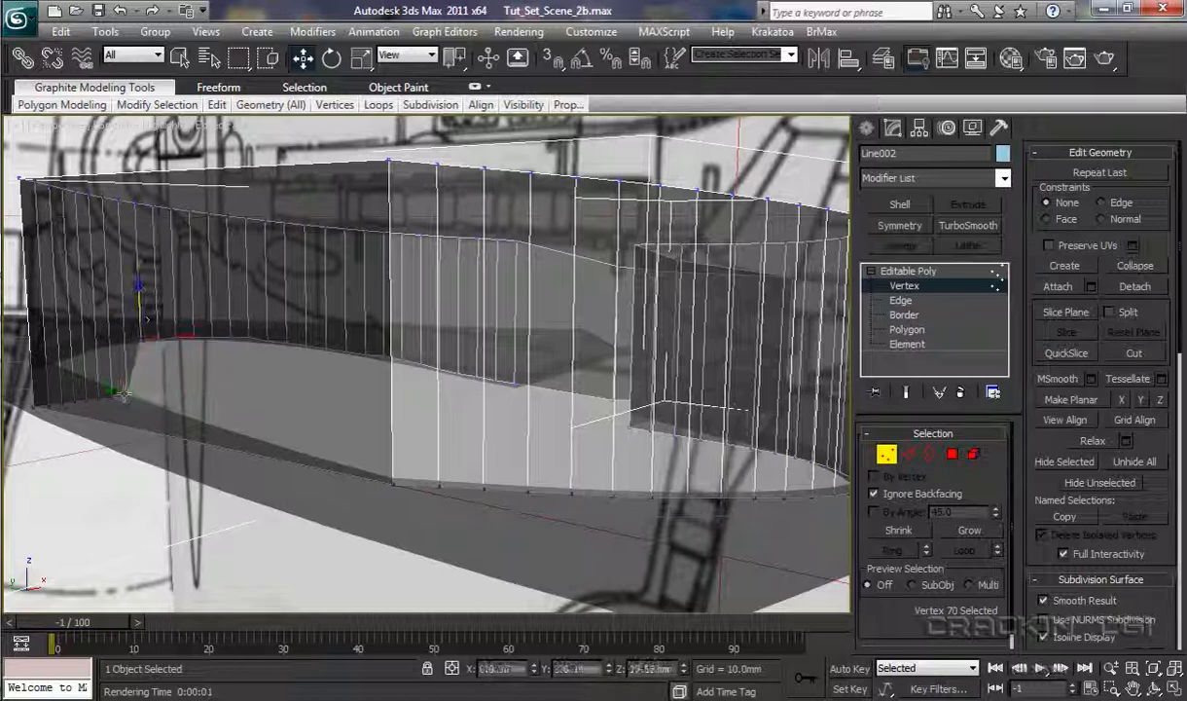
{"action": "left_click", "coordinate": [129, 394]}
{"action": "left_click_drag", "start_coordinate": [125, 340], "coordinate": [123, 284]}
{"action": "left_click", "coordinate": [113, 394]}
{"action": "left_click_drag", "start_coordinate": [110, 340], "coordinate": [107, 283]}
Raise the last lower rim vertices of this curved wall up to its sharp outer corner, matching the cutout edge
{"action": "middle_click_drag", "start_coordinate": [216, 488], "coordinate": [312, 504]}
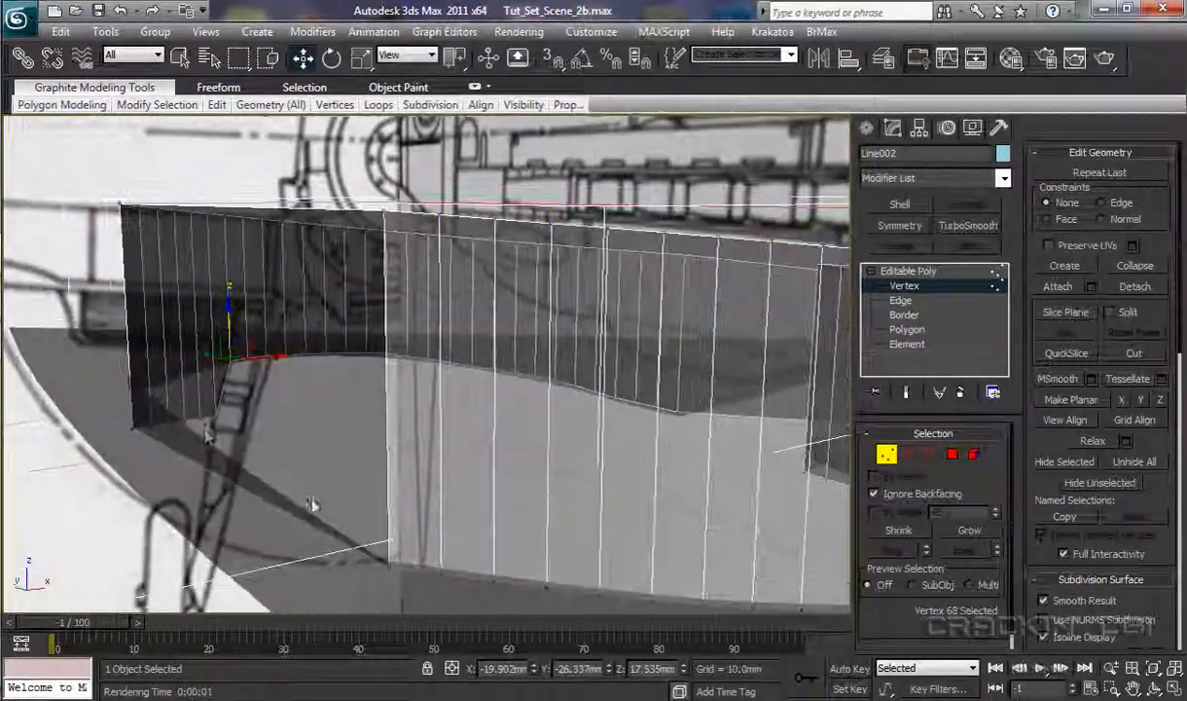
{"action": "left_click", "coordinate": [214, 416]}
{"action": "left_click_drag", "start_coordinate": [214, 372], "coordinate": [199, 320]}
{"action": "left_click", "coordinate": [200, 418]}
{"action": "left_click", "coordinate": [184, 421]}
{"action": "left_click_drag", "start_coordinate": [184, 371], "coordinate": [183, 321]}
{"action": "left_click", "coordinate": [168, 420]}
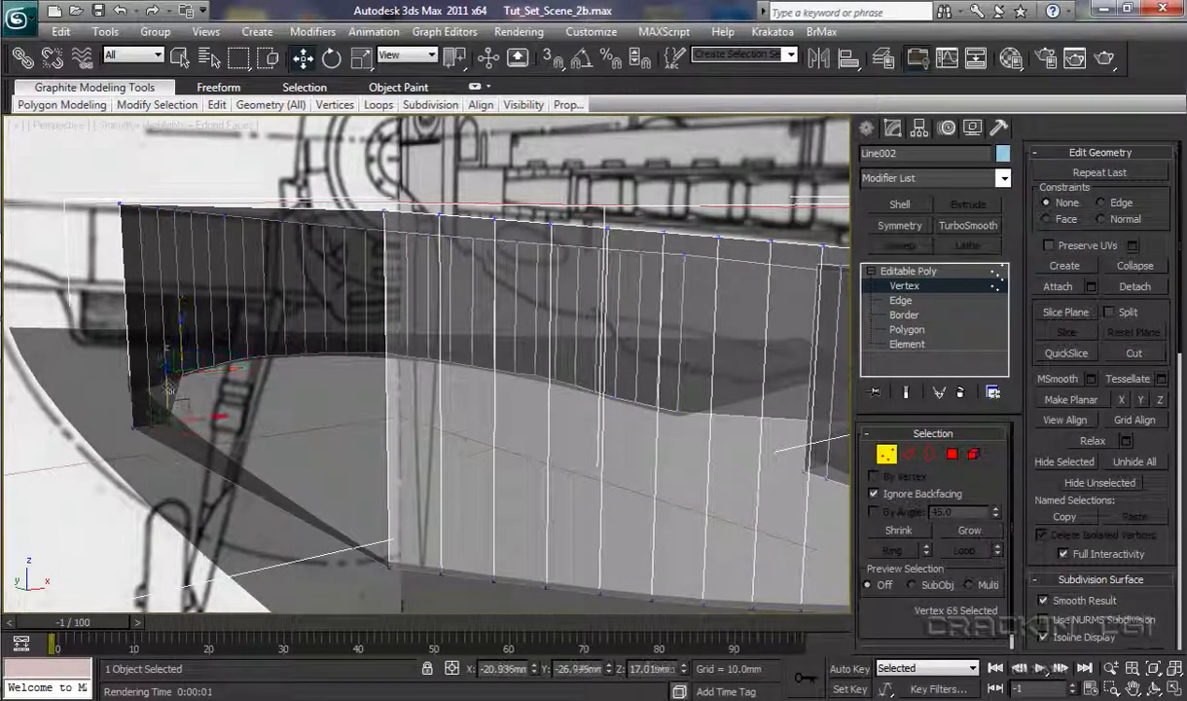
{"action": "left_click_drag", "start_coordinate": [167, 372], "coordinate": [165, 326]}
{"action": "left_click", "coordinate": [152, 424]}
{"action": "left_click_drag", "start_coordinate": [151, 378], "coordinate": [128, 338]}
{"action": "left_click", "coordinate": [135, 426]}
Raise the first lower rim vertices of the opposite curved wall to the cutout edge, starting at its end corner
{"action": "middle_click_drag", "start_coordinate": [183, 494], "coordinate": [538, 510], "text": "alt"}
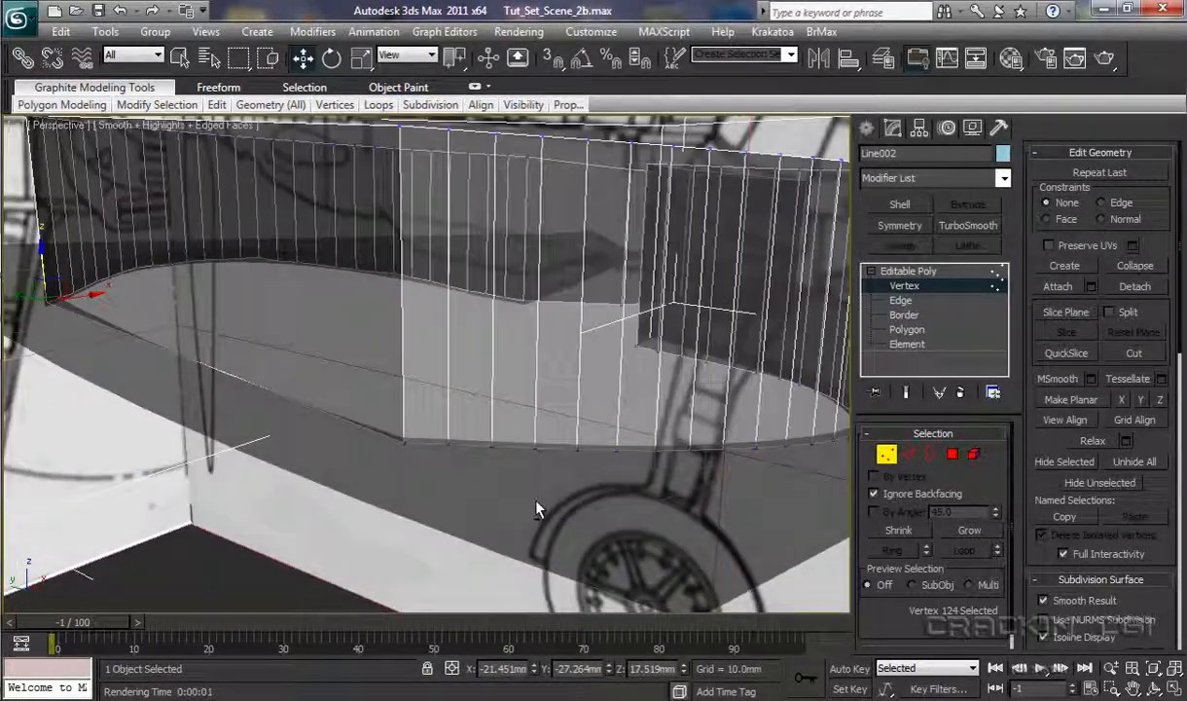
{"action": "left_click", "coordinate": [404, 450]}
{"action": "left_click", "coordinate": [447, 444]}
{"action": "left_click_drag", "start_coordinate": [449, 416], "coordinate": [535, 437]}
{"action": "left_click", "coordinate": [492, 446]}
{"action": "left_click", "coordinate": [536, 446]}
{"action": "middle_click_drag", "start_coordinate": [580, 498], "coordinate": [465, 451]}
{"action": "middle_click_drag", "start_coordinate": [465, 451], "coordinate": [488, 483], "text": "alt"}
{"action": "left_click", "coordinate": [465, 416]}
{"action": "left_click_drag", "start_coordinate": [463, 387], "coordinate": [509, 409]}
{"action": "left_click", "coordinate": [508, 421]}
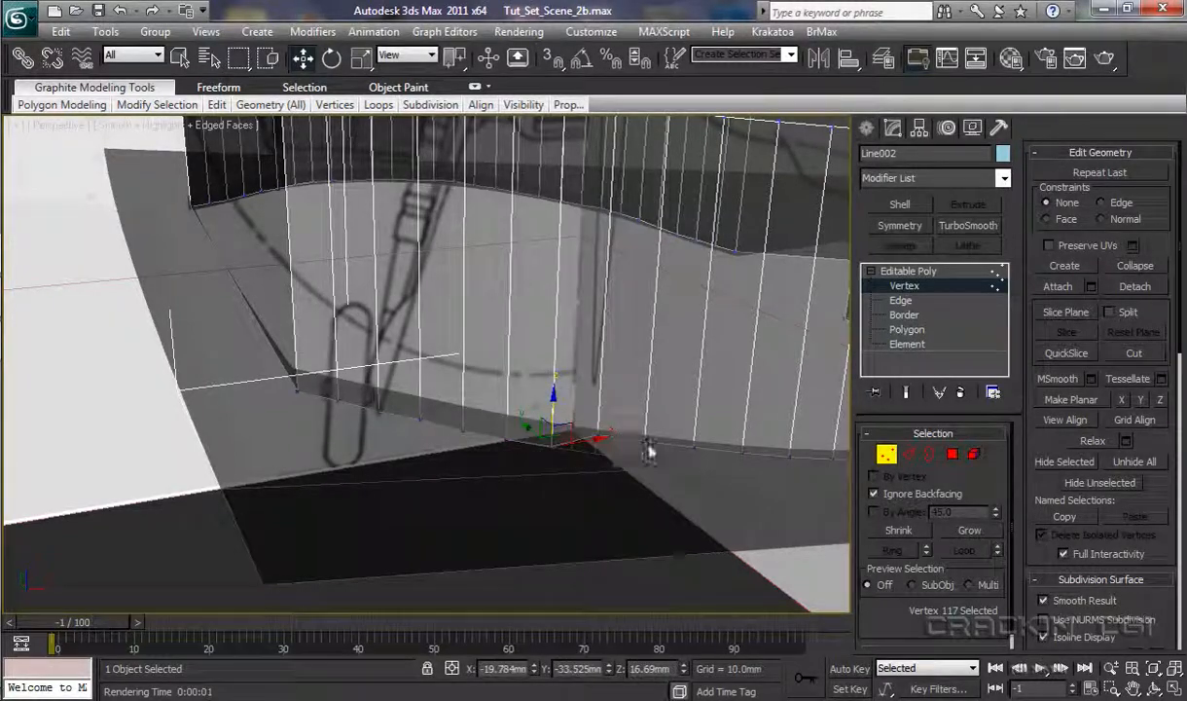
Continue raising the opposite curved wall's lower rim vertices to the cutout edge along the middle of the arc
{"action": "left_click", "coordinate": [835, 450]}
{"action": "left_click", "coordinate": [790, 454]}
{"action": "left_click_drag", "start_coordinate": [794, 419], "coordinate": [602, 414]}
{"action": "left_click", "coordinate": [742, 453]}
{"action": "left_click", "coordinate": [695, 447]}
{"action": "left_click", "coordinate": [647, 443]}
{"action": "middle_click_drag", "start_coordinate": [652, 520], "coordinate": [429, 454], "text": "alt"}
{"action": "left_click", "coordinate": [421, 440]}
{"action": "left_click_drag", "start_coordinate": [422, 401], "coordinate": [496, 400]}
{"action": "left_click", "coordinate": [463, 443]}
{"action": "left_click", "coordinate": [499, 433]}
Align the rim vertices farther around the opposite wall's bend with the cutout edge, correcting their heights in close view
{"action": "middle_click_drag", "start_coordinate": [546, 488], "coordinate": [392, 454], "text": "alt"}
{"action": "left_click", "coordinate": [442, 401]}
{"action": "left_click_drag", "start_coordinate": [444, 358], "coordinate": [500, 371]}
{"action": "left_click", "coordinate": [495, 413]}
{"action": "left_click", "coordinate": [547, 416]}
{"action": "middle_click_drag", "start_coordinate": [551, 370], "coordinate": [596, 443], "text": "alt"}
{"action": "left_click_drag", "start_coordinate": [592, 440], "coordinate": [586, 438]}
{"action": "left_click_drag", "start_coordinate": [600, 379], "coordinate": [601, 386]}
{"action": "left_click_drag", "start_coordinate": [659, 427], "coordinate": [642, 446]}
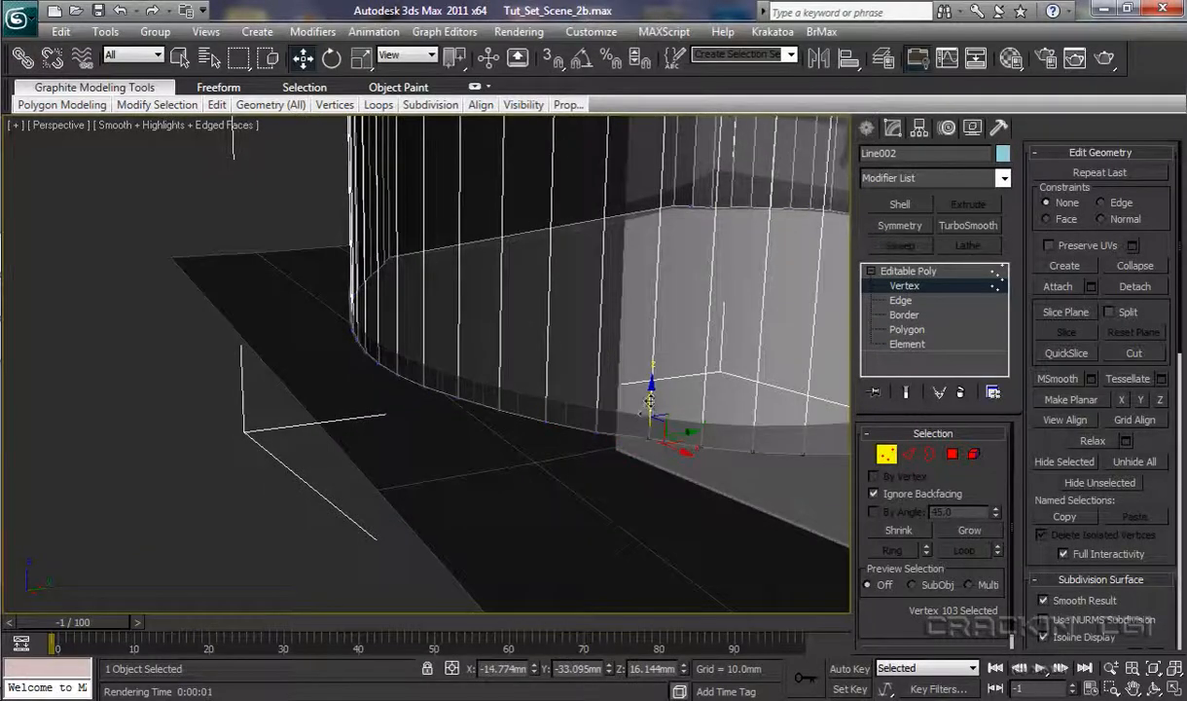
{"action": "left_click_drag", "start_coordinate": [651, 384], "coordinate": [652, 391]}
Raise the remaining lower rim vertices of the curved wall to the cutout edge, up to the corner where the narrow neck begins
{"action": "middle_click_drag", "start_coordinate": [718, 493], "coordinate": [729, 447], "text": "alt"}
{"action": "middle_click_drag", "start_coordinate": [729, 448], "coordinate": [576, 402]}
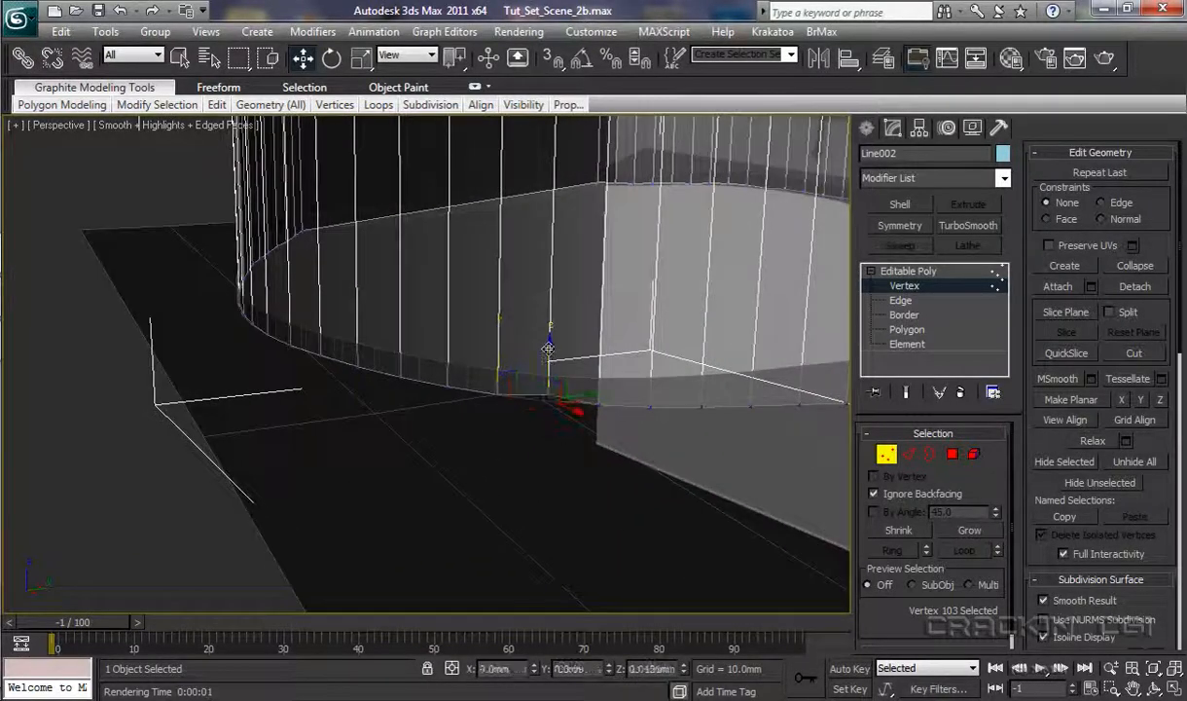
{"action": "middle_click_drag", "start_coordinate": [640, 446], "coordinate": [512, 488]}
{"action": "left_click", "coordinate": [442, 434]}
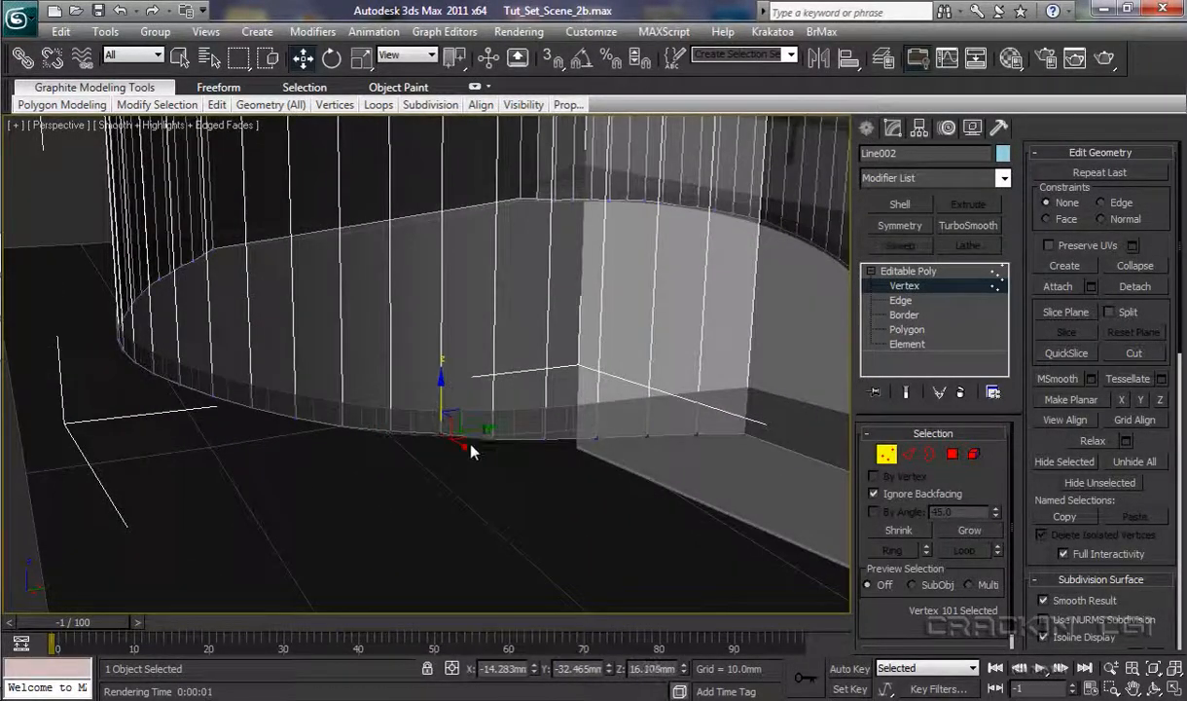
{"action": "left_click", "coordinate": [547, 428]}
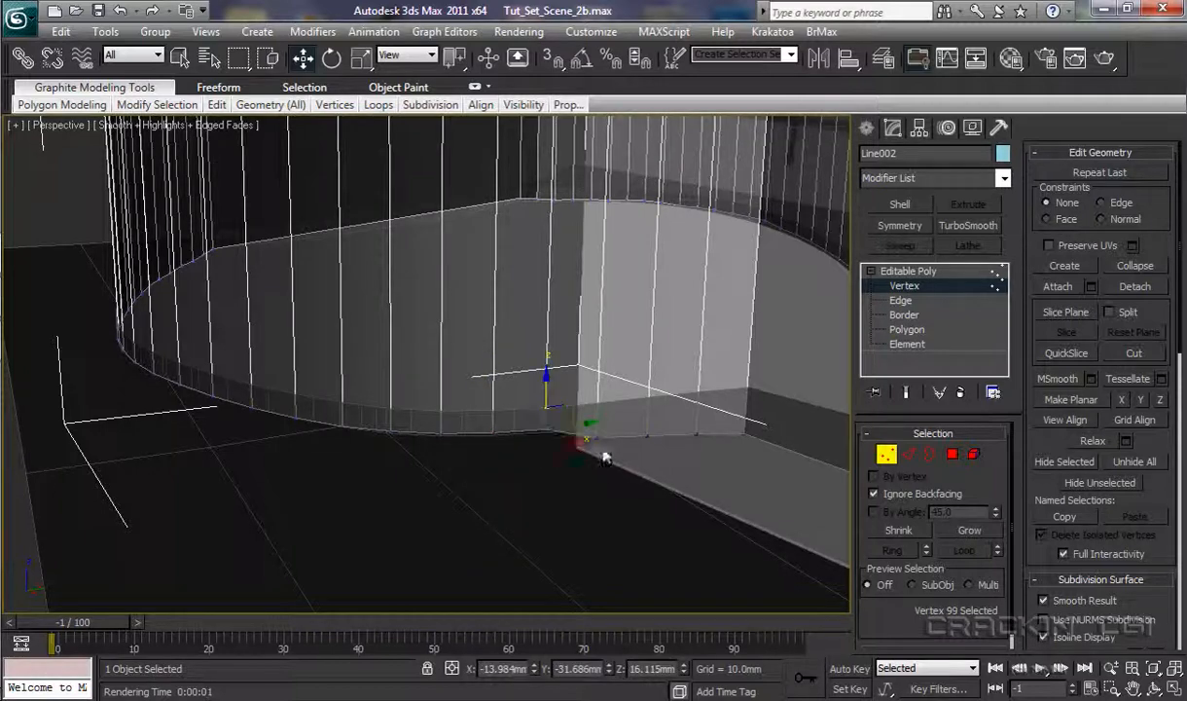
{"action": "middle_click_drag", "start_coordinate": [642, 461], "coordinate": [363, 474]}
{"action": "left_click", "coordinate": [445, 443]}
{"action": "left_click_drag", "start_coordinate": [445, 406], "coordinate": [449, 376]}
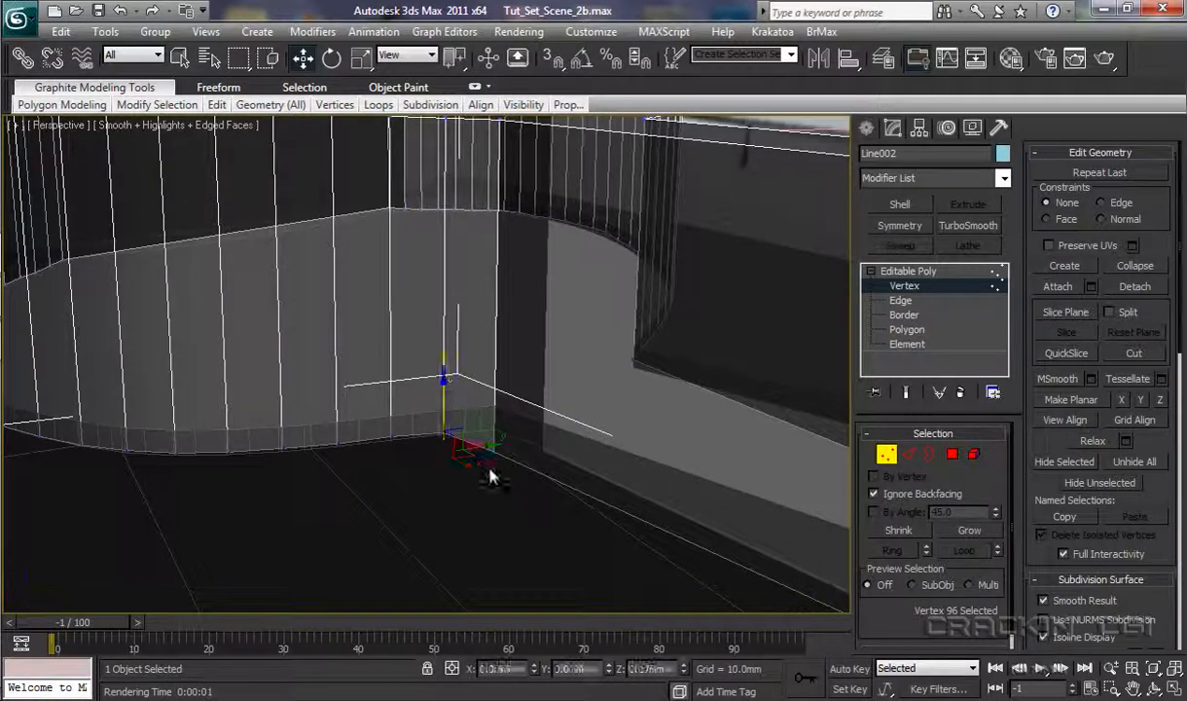
{"action": "left_click", "coordinate": [496, 450]}
{"action": "left_click_drag", "start_coordinate": [496, 409], "coordinate": [497, 372]}
Raise the two lower vertices along the neck's straight wall to the undercarriage panel's edge, ending at the neck's end corner
{"action": "scroll", "coordinate": [541, 487], "scroll_direction": "down", "scroll_amount": 2}
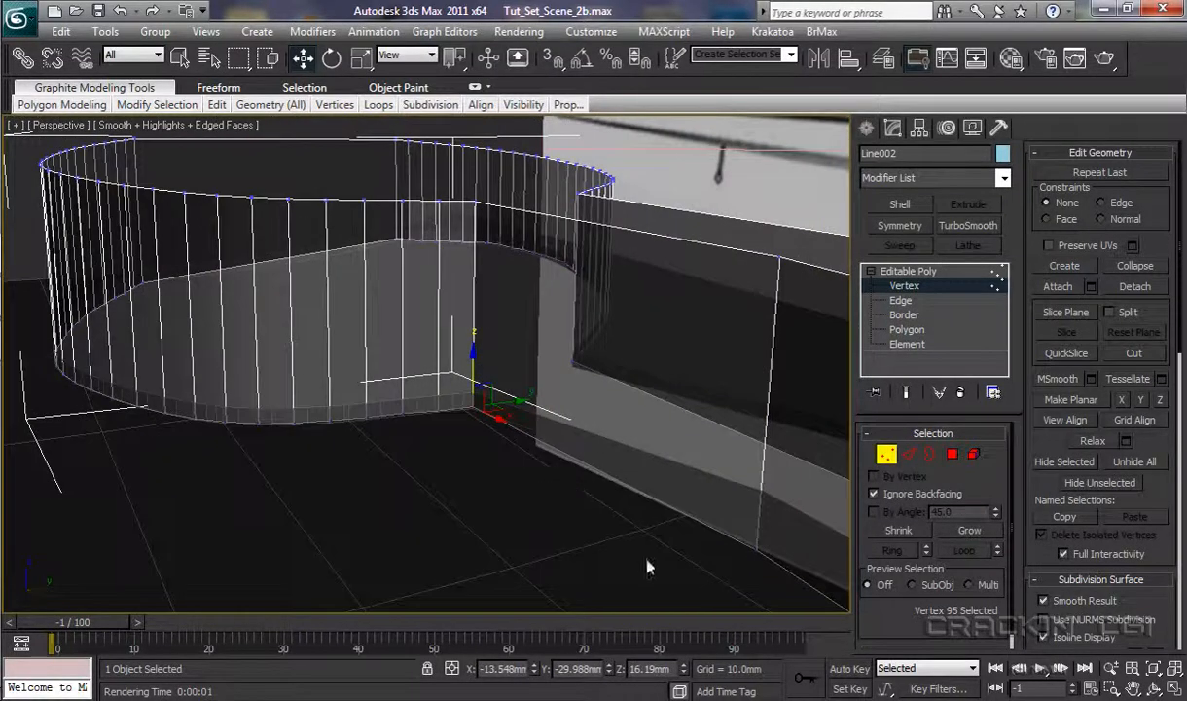
{"action": "middle_click_drag", "start_coordinate": [646, 562], "coordinate": [528, 516]}
{"action": "left_click", "coordinate": [606, 493]}
{"action": "left_click_drag", "start_coordinate": [609, 460], "coordinate": [613, 418]}
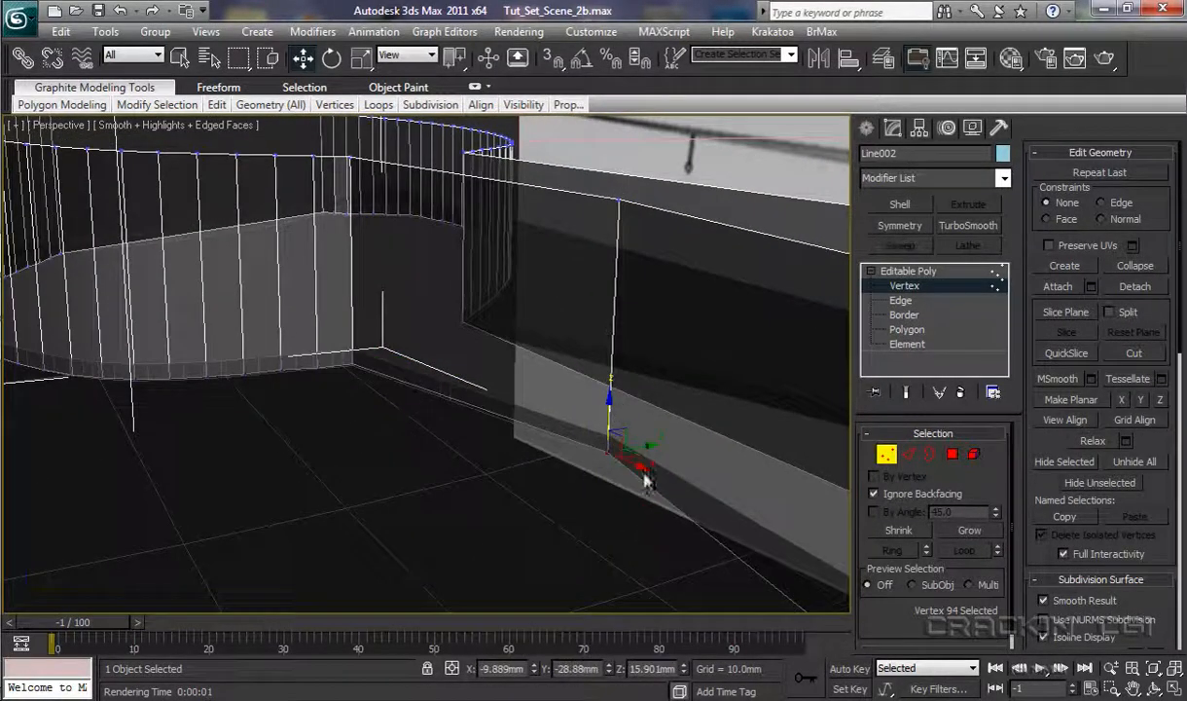
{"action": "scroll", "coordinate": [521, 490], "scroll_direction": "down", "scroll_amount": 2}
{"action": "middle_click_drag", "start_coordinate": [560, 486], "coordinate": [458, 411]}
{"action": "left_click", "coordinate": [664, 572]}
{"action": "left_click_drag", "start_coordinate": [677, 525], "coordinate": [690, 443]}
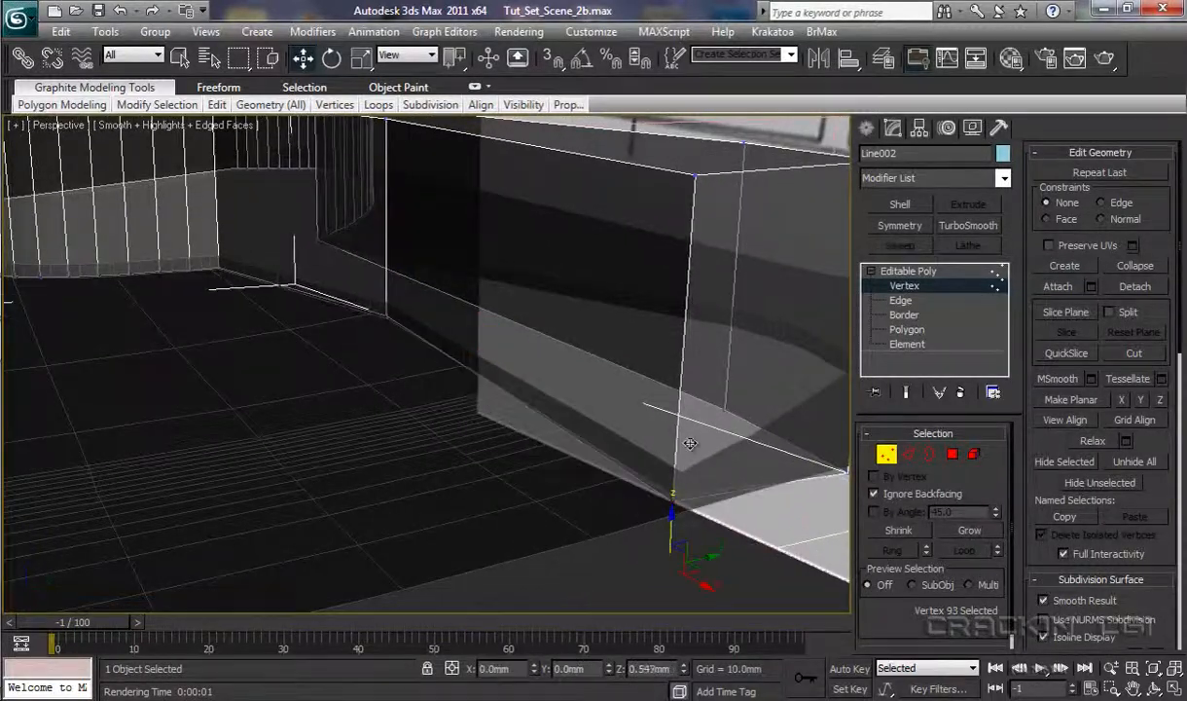
Shift the neck end corner's lower vertex about 0.13 mm along X and move its upper vertex along X to match
{"action": "middle_click_drag", "start_coordinate": [664, 548], "coordinate": [490, 559], "text": "alt"}
{"action": "left_click_drag", "start_coordinate": [626, 505], "coordinate": [612, 509]}
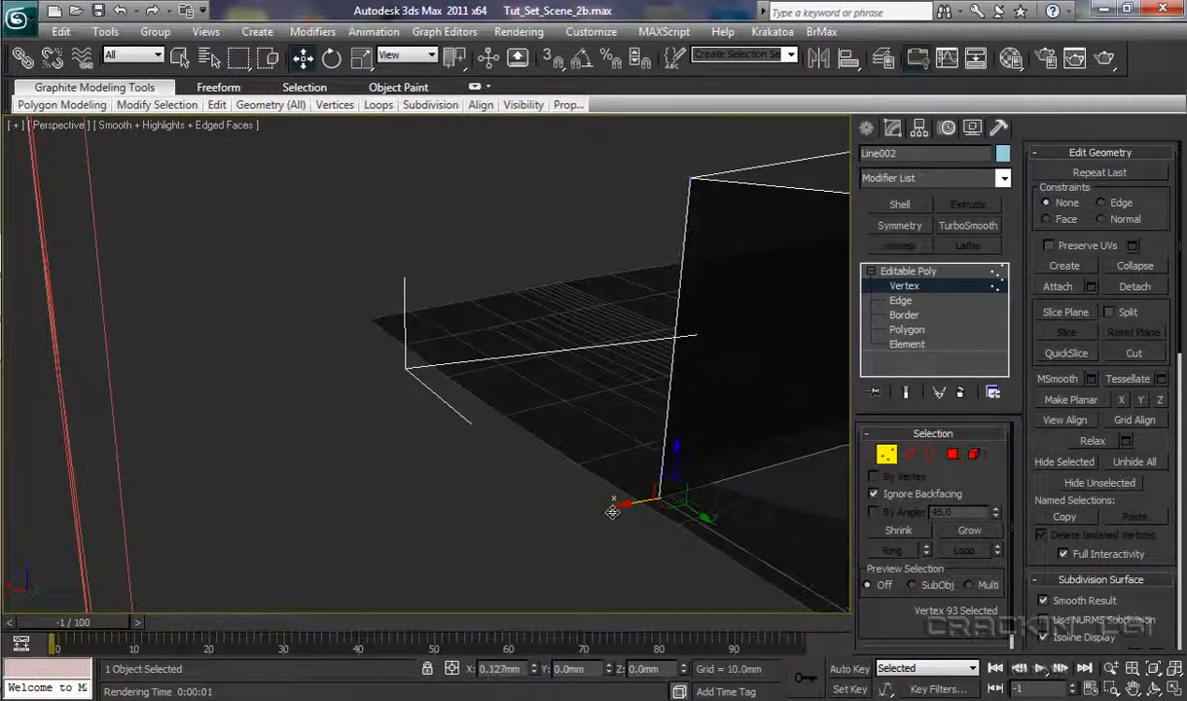
{"action": "left_click", "coordinate": [687, 177]}
{"action": "left_click_drag", "start_coordinate": [651, 183], "coordinate": [628, 188]}
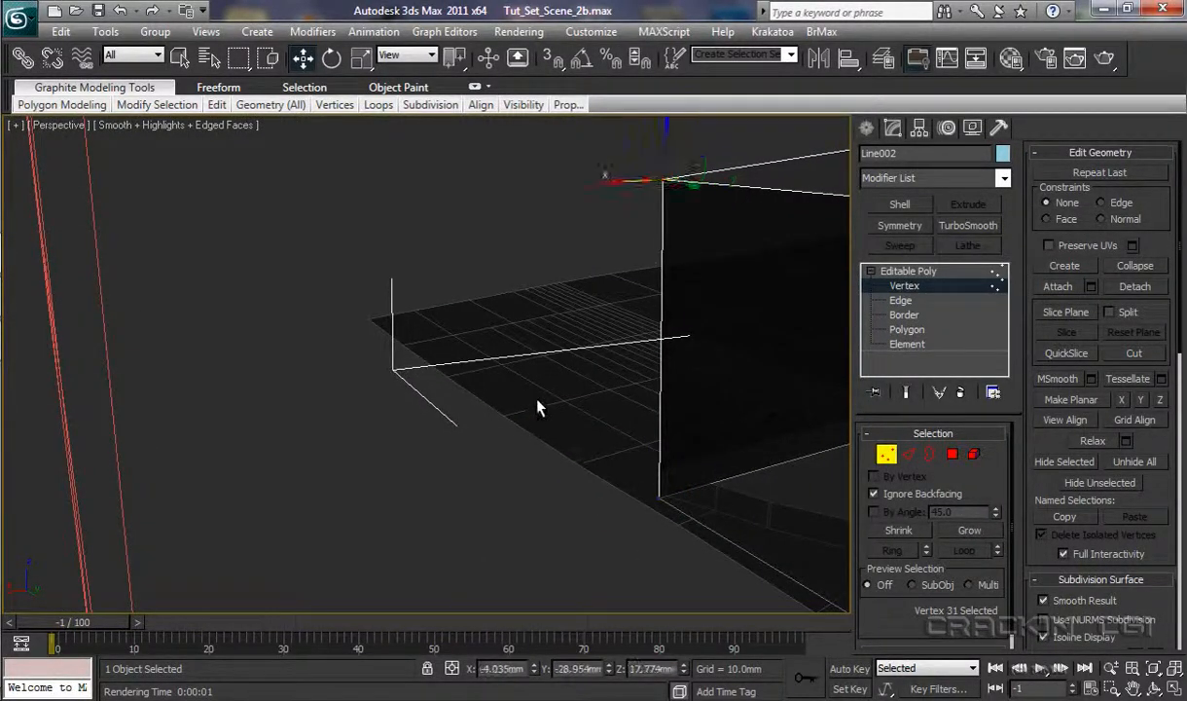
Raise the two remaining lower vertices at the neck's far end to the level of the undercarriage panel
{"action": "middle_click_drag", "start_coordinate": [540, 407], "coordinate": [414, 428], "text": "alt"}
{"action": "left_click", "coordinate": [415, 427]}
{"action": "scroll", "coordinate": [447, 452], "scroll_direction": "up", "scroll_amount": 2}
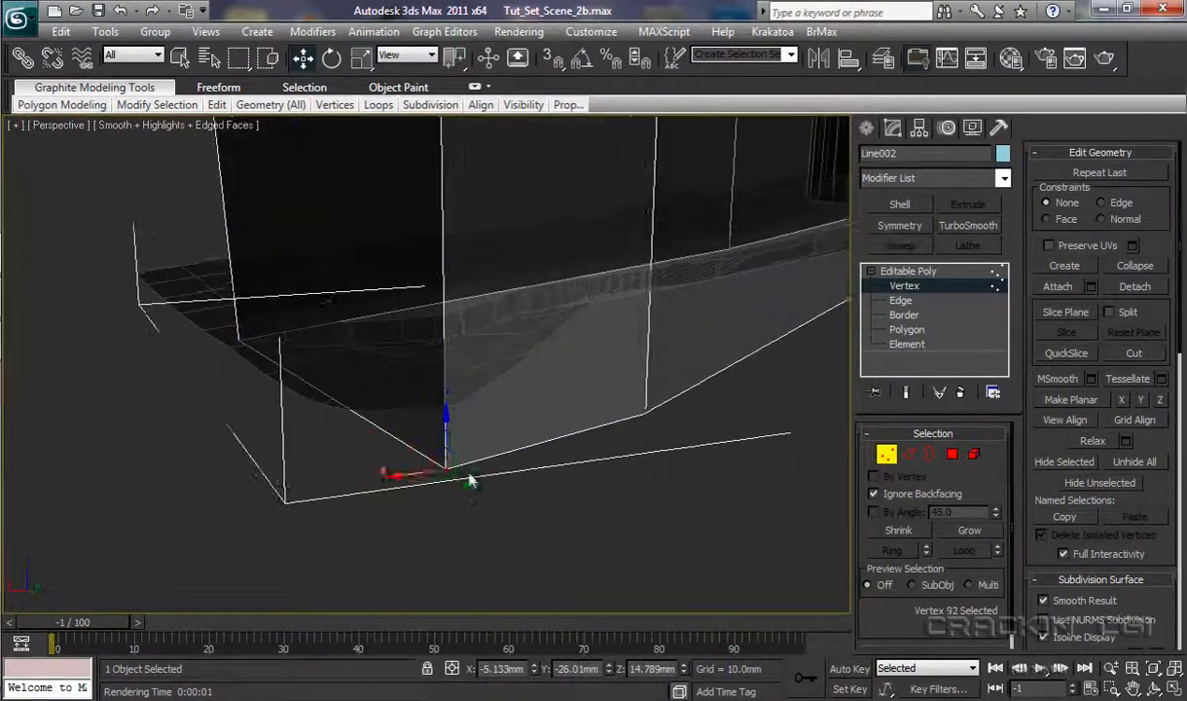
{"action": "left_click_drag", "start_coordinate": [447, 428], "coordinate": [449, 298]}
{"action": "middle_click_drag", "start_coordinate": [459, 355], "coordinate": [601, 401], "text": "alt"}
{"action": "left_click", "coordinate": [538, 380]}
{"action": "left_click_drag", "start_coordinate": [540, 325], "coordinate": [555, 209]}
Fine-tune the heights of the first curved wall's lower rim vertices from the underside of the panel
{"action": "middle_click_drag", "start_coordinate": [556, 212], "coordinate": [721, 302], "text": "alt"}
{"action": "middle_click_drag", "start_coordinate": [720, 302], "coordinate": [629, 340]}
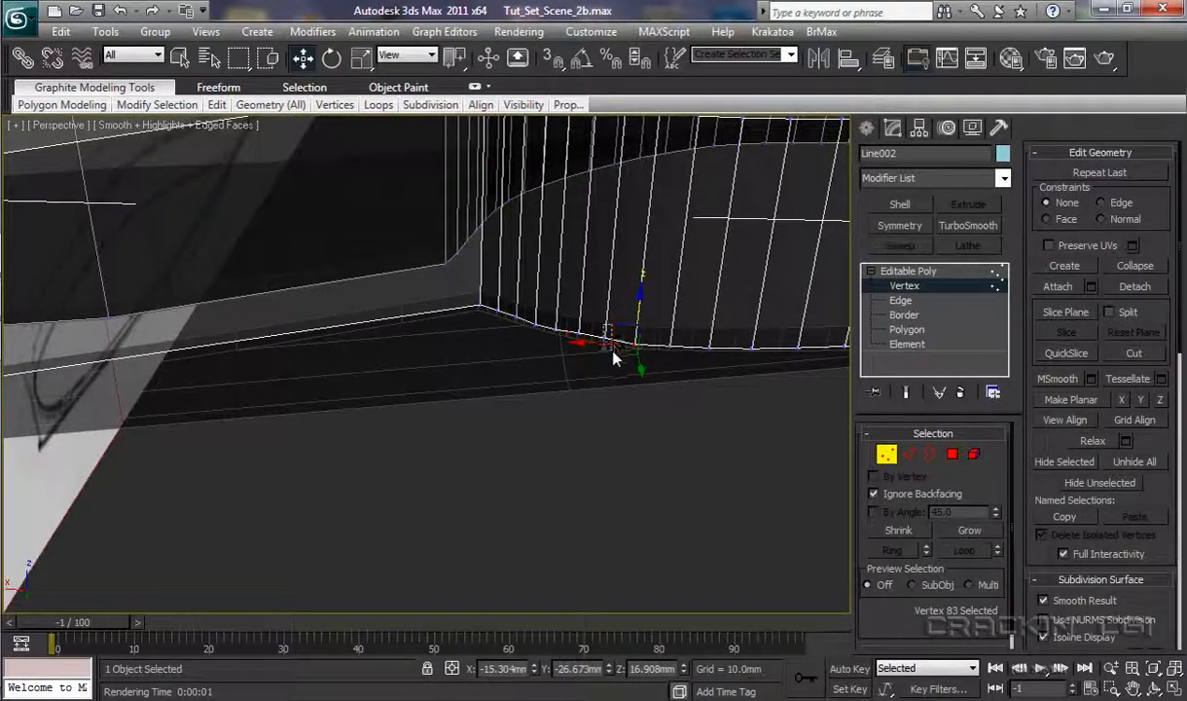
{"action": "left_click_drag", "start_coordinate": [612, 299], "coordinate": [612, 300]}
{"action": "middle_click_drag", "start_coordinate": [683, 414], "coordinate": [491, 425]}
{"action": "left_click", "coordinate": [516, 348]}
{"action": "left_click_drag", "start_coordinate": [517, 302], "coordinate": [516, 305]}
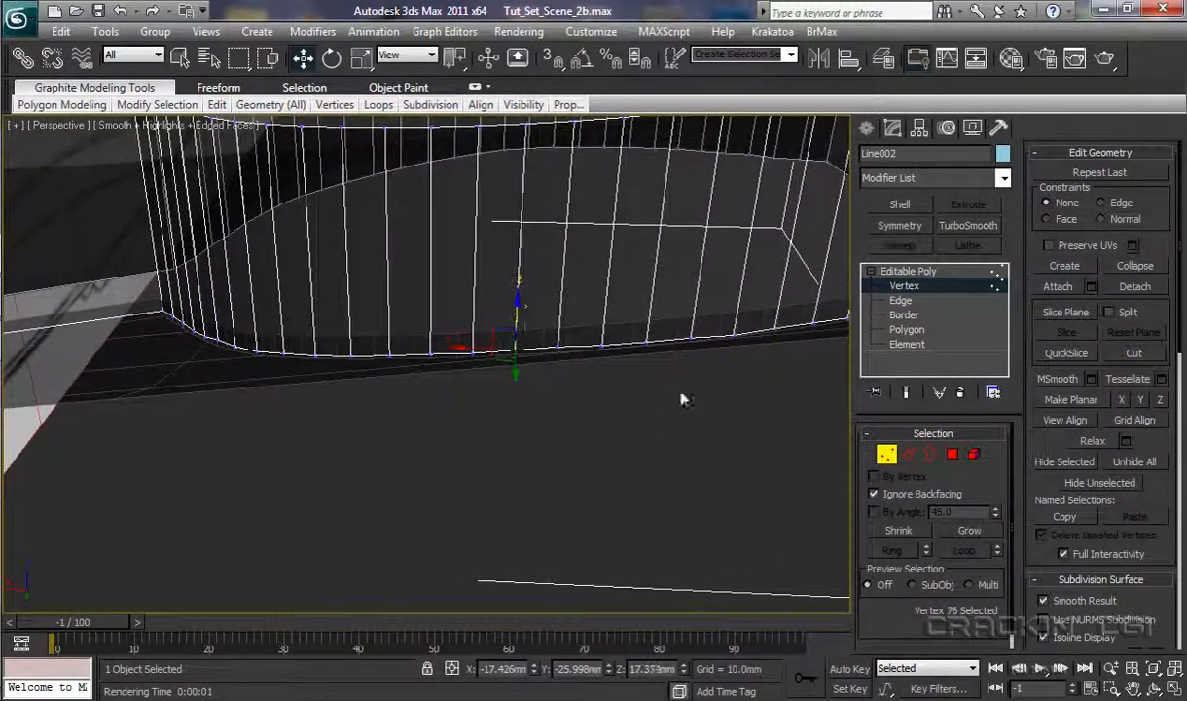
Nudge the rim's sharp outer corner vertex along X and fit the neighbouring rim vertices to the cutout edge
{"action": "middle_click_drag", "start_coordinate": [778, 374], "coordinate": [584, 425]}
{"action": "left_click", "coordinate": [588, 373]}
{"action": "left_click_drag", "start_coordinate": [560, 373], "coordinate": [568, 373]}
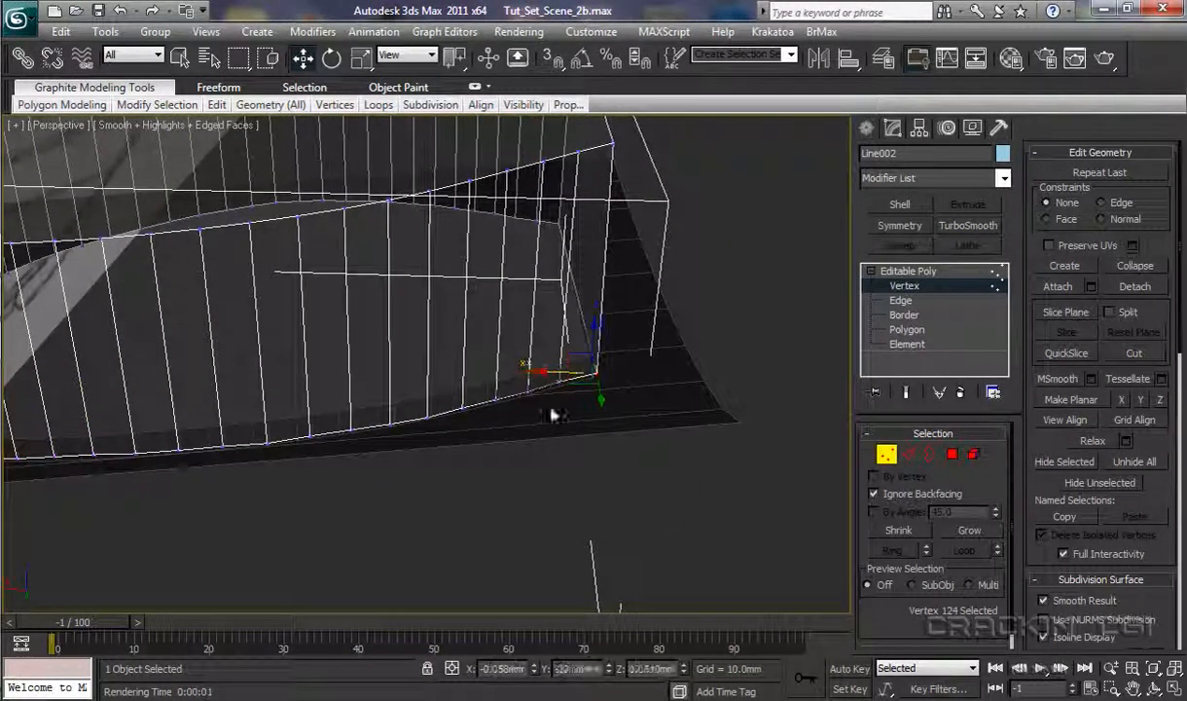
{"action": "middle_click_drag", "start_coordinate": [551, 413], "coordinate": [470, 428], "text": "alt"}
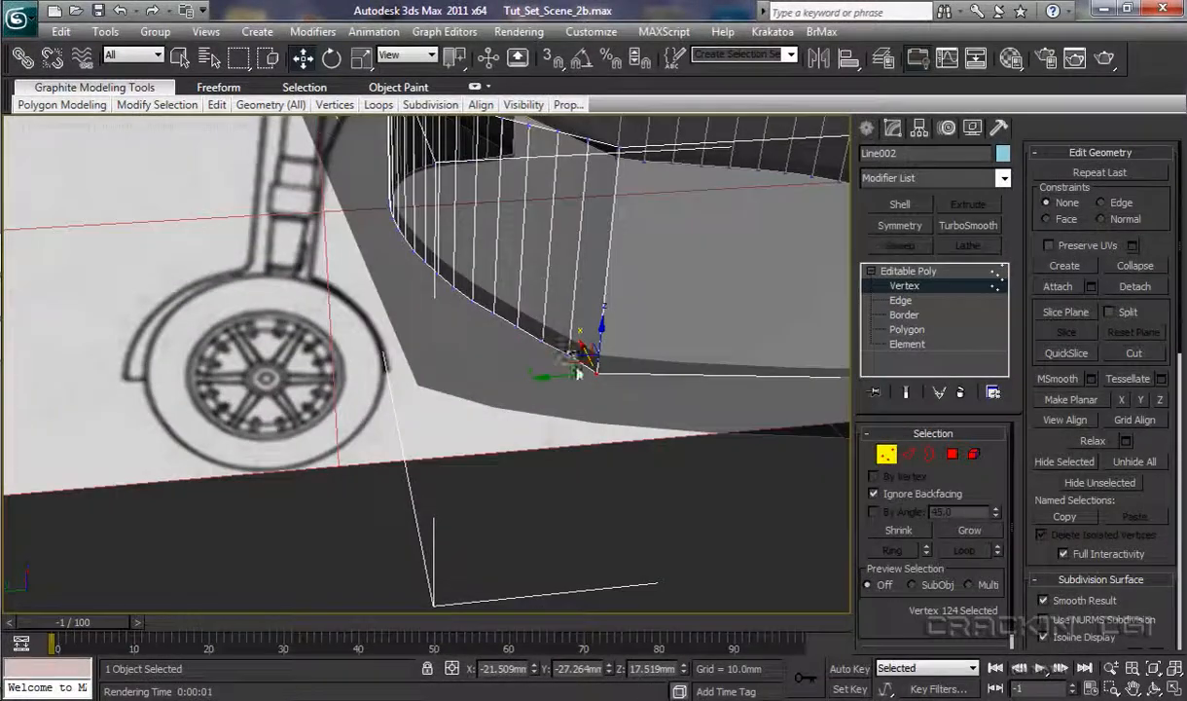
{"action": "left_click", "coordinate": [567, 356]}
{"action": "left_click", "coordinate": [510, 314]}
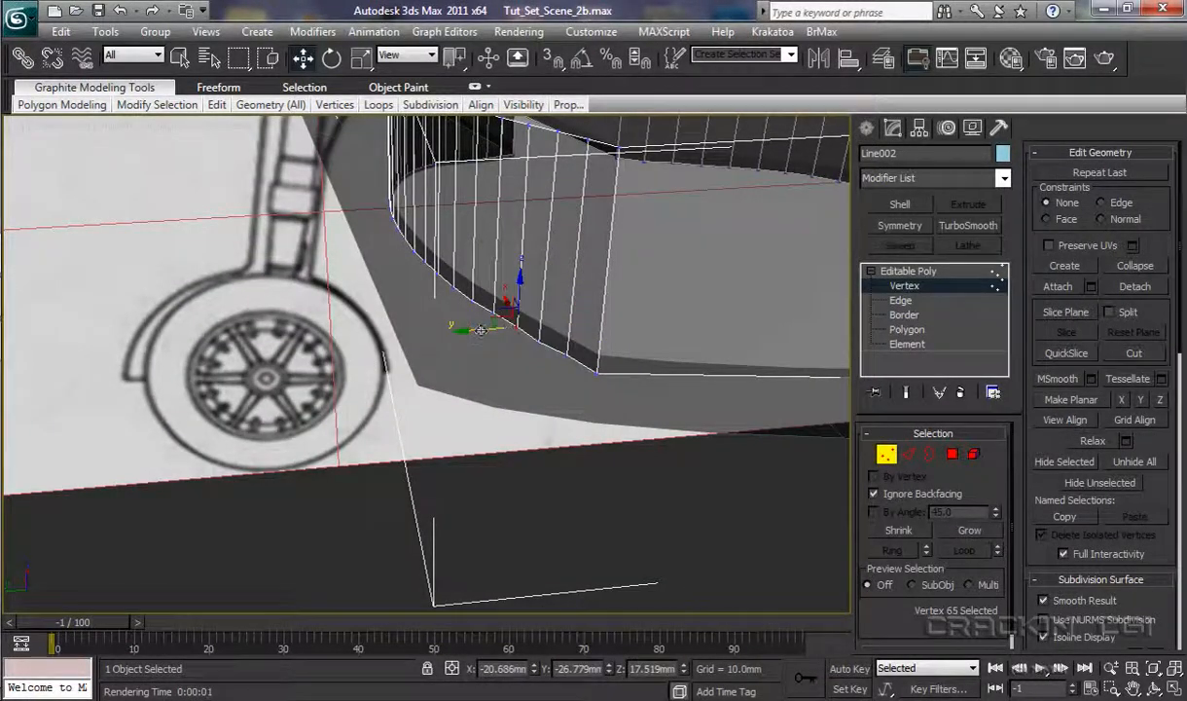
{"action": "middle_click_drag", "start_coordinate": [484, 336], "coordinate": [589, 415], "text": "alt"}
{"action": "left_click", "coordinate": [670, 437]}
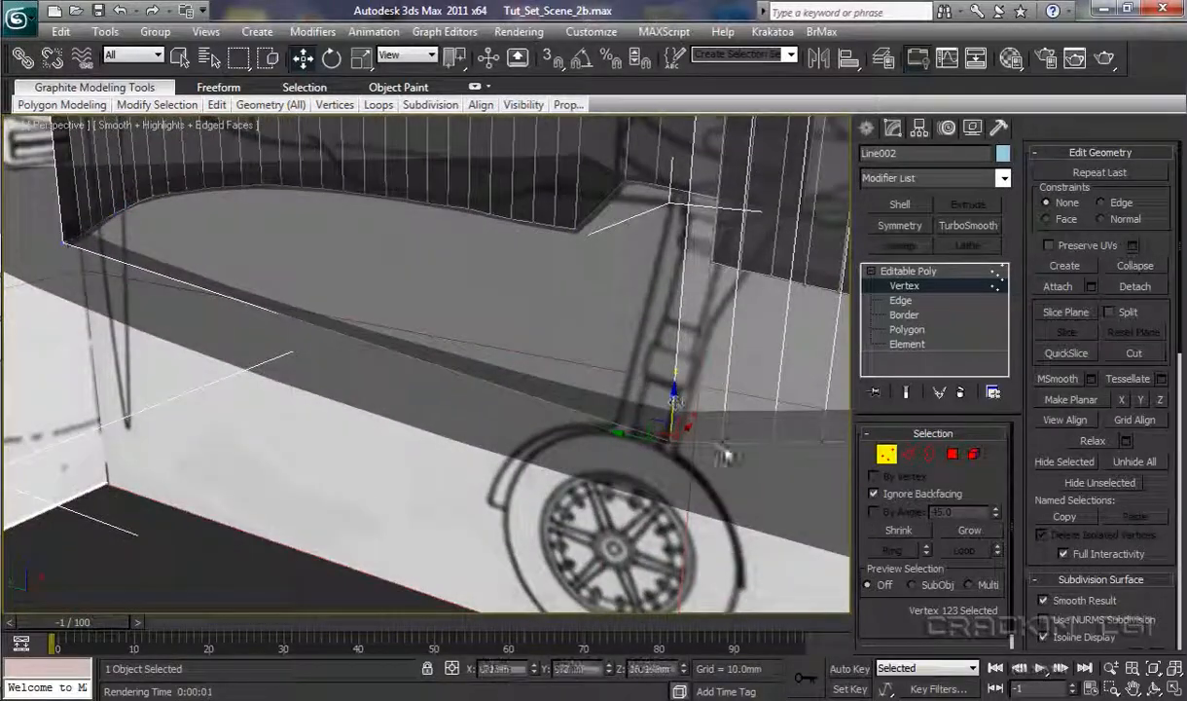
Shift the nine selected rim vertices of the opposite curved wall sideways and slightly upward onto the cutout edge
{"action": "middle_click_drag", "start_coordinate": [725, 396], "coordinate": [470, 416], "text": "alt"}
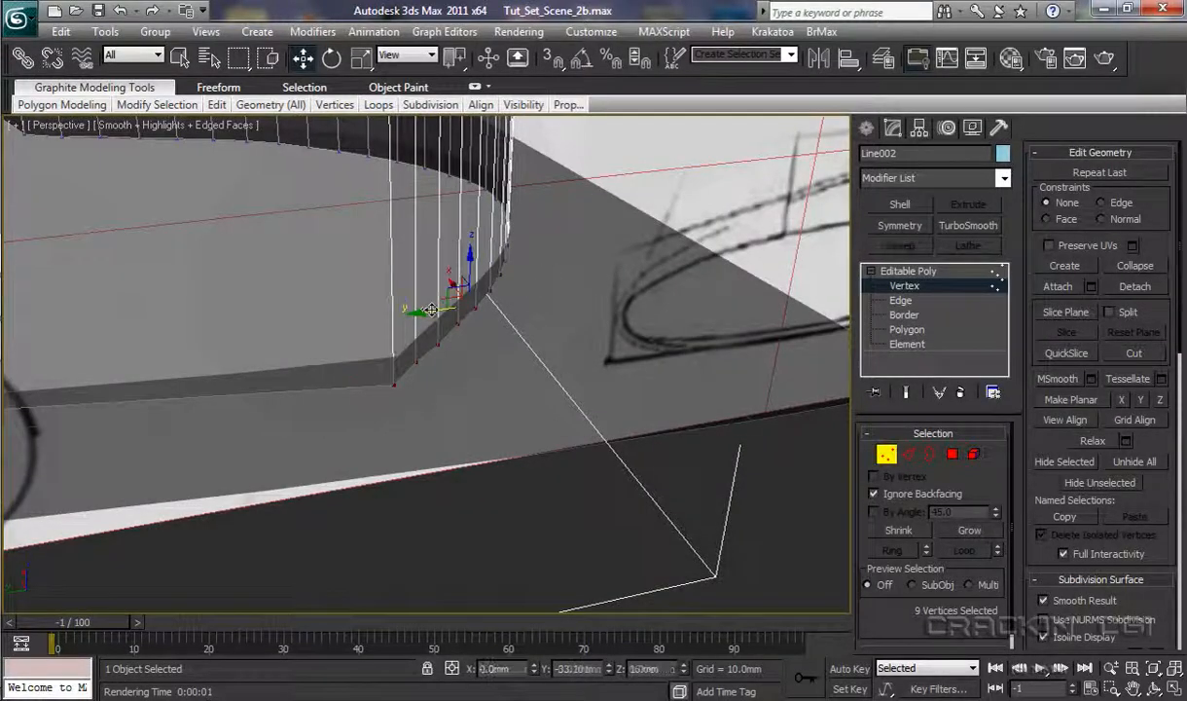
{"action": "left_click_drag", "start_coordinate": [431, 310], "coordinate": [437, 309]}
{"action": "middle_click_drag", "start_coordinate": [440, 389], "coordinate": [465, 283], "text": "alt"}
{"action": "left_click_drag", "start_coordinate": [476, 257], "coordinate": [476, 252]}
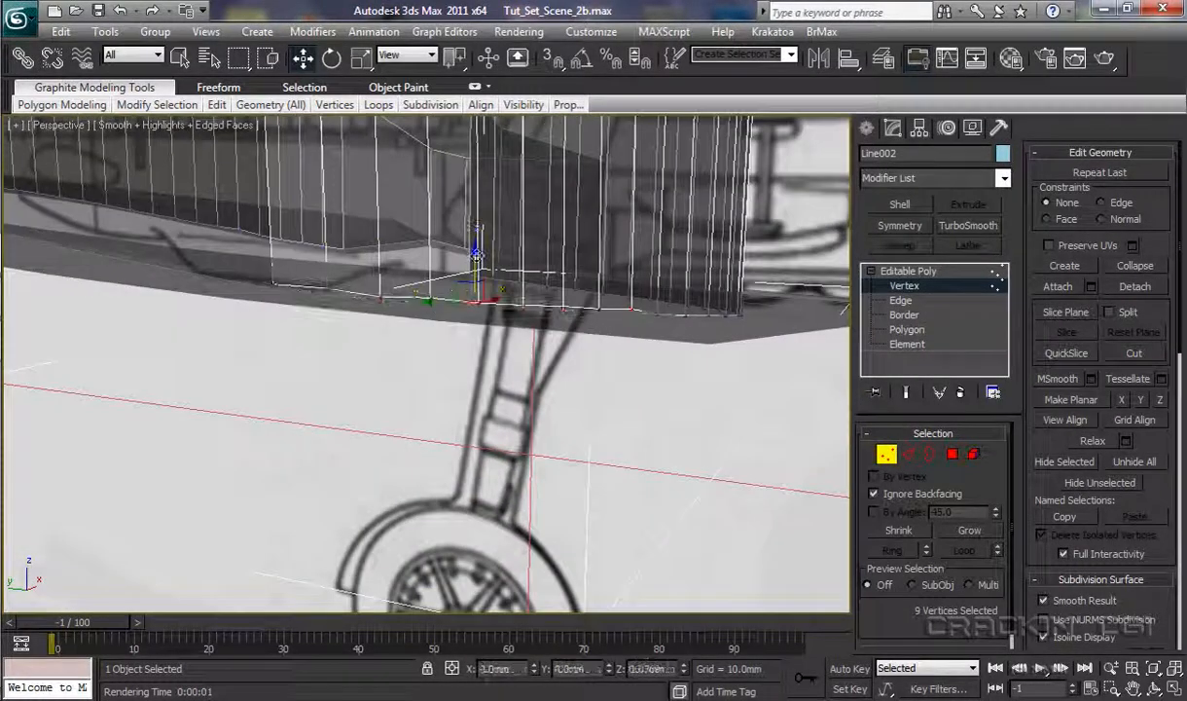
{"action": "middle_click_drag", "start_coordinate": [476, 252], "coordinate": [518, 303], "text": "alt"}
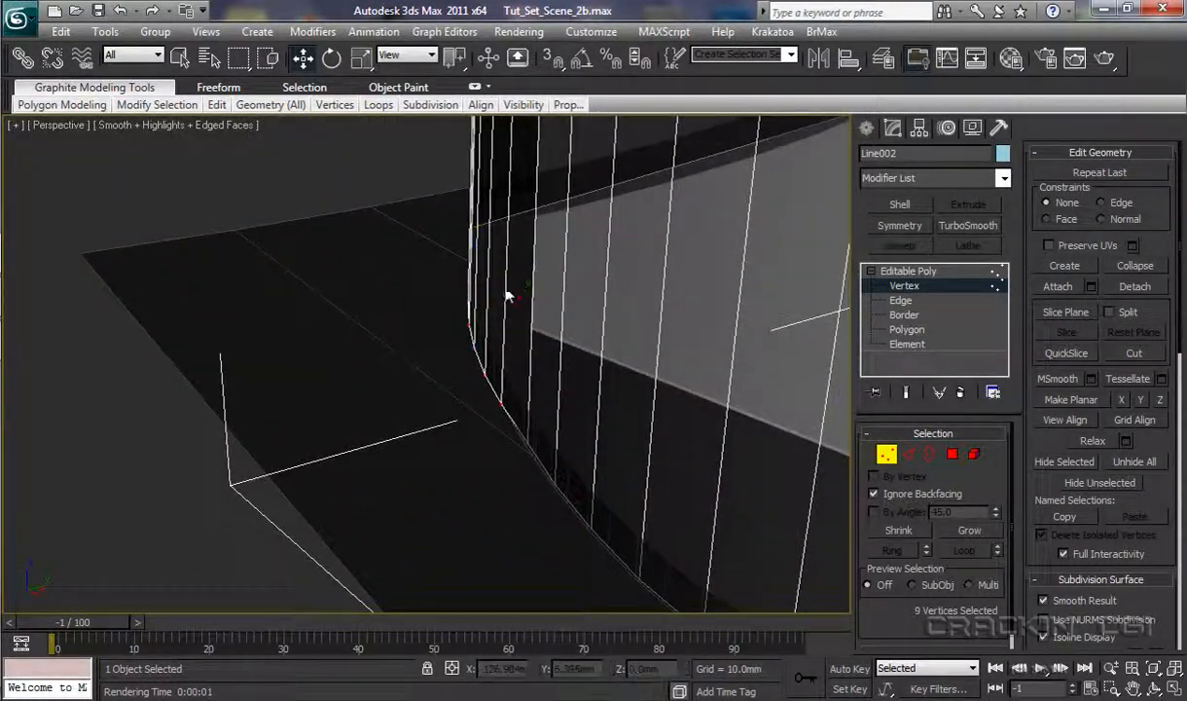
{"action": "left_click_drag", "start_coordinate": [519, 299], "coordinate": [514, 300]}
Select groups of four and six rim vertices around the wall's bend and raise them slightly to meet the panel
{"action": "left_click_drag", "start_coordinate": [515, 425], "coordinate": [655, 615]}
{"action": "middle_click_drag", "start_coordinate": [584, 462], "coordinate": [627, 470], "text": "alt"}
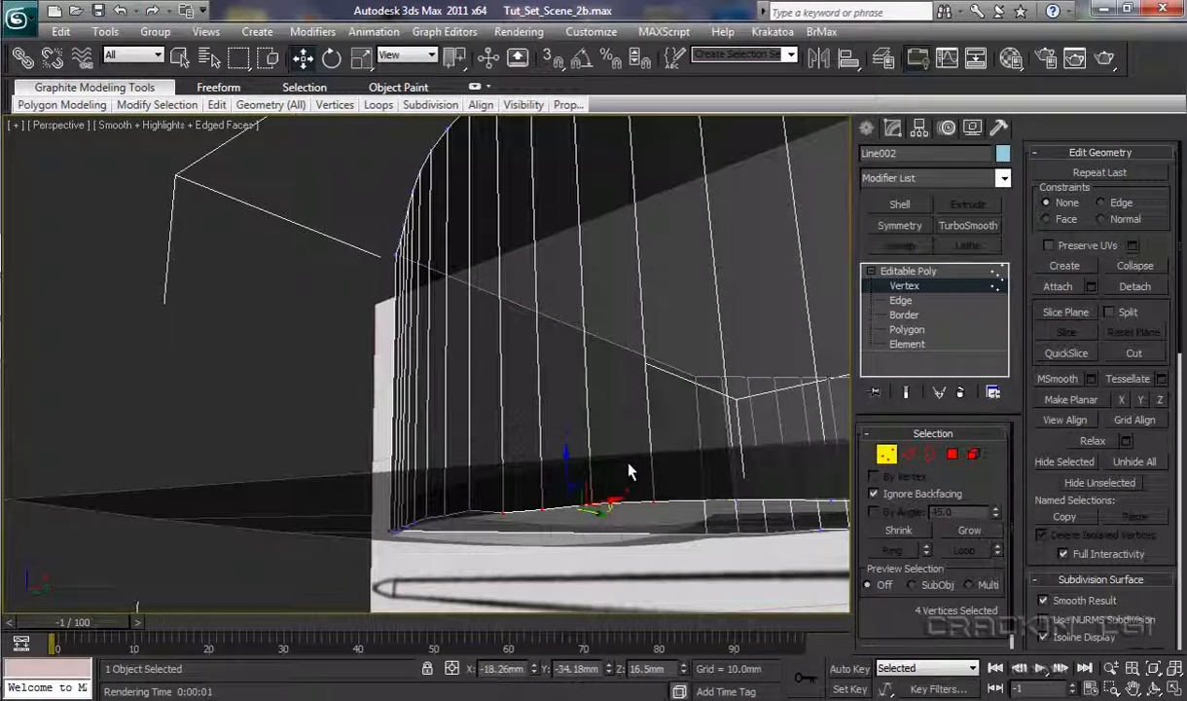
{"action": "middle_click_drag", "start_coordinate": [564, 449], "coordinate": [530, 484], "text": "alt"}
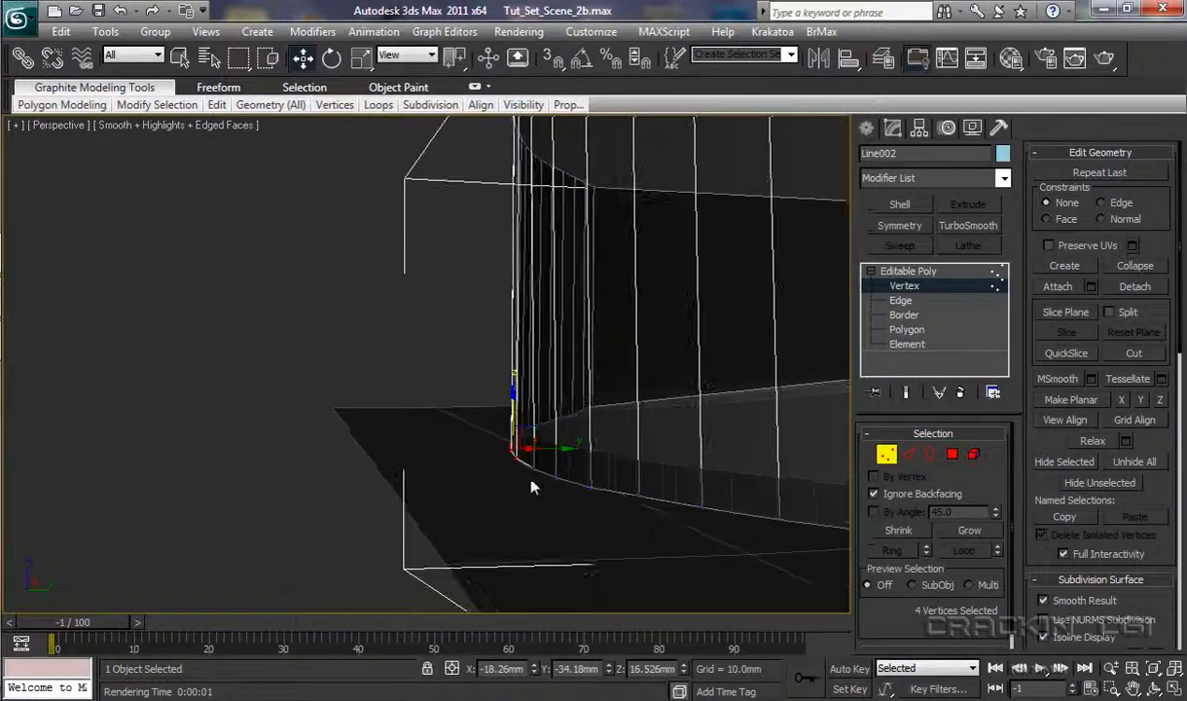
{"action": "left_click_drag", "start_coordinate": [524, 462], "coordinate": [790, 535]}
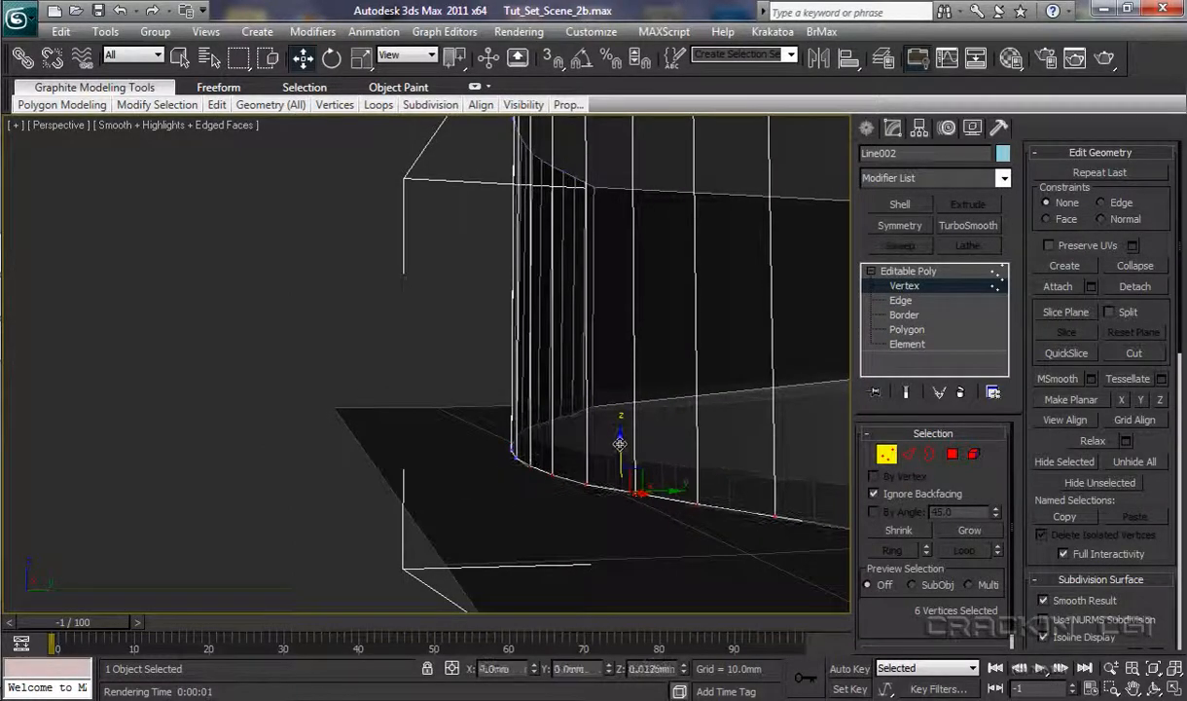
{"action": "middle_click_drag", "start_coordinate": [790, 535], "coordinate": [627, 542], "text": "alt"}
Adjust the heights of a group of five and a group of four rim vertices leading towards the neck corner
{"action": "left_click_drag", "start_coordinate": [341, 479], "coordinate": [511, 551]}
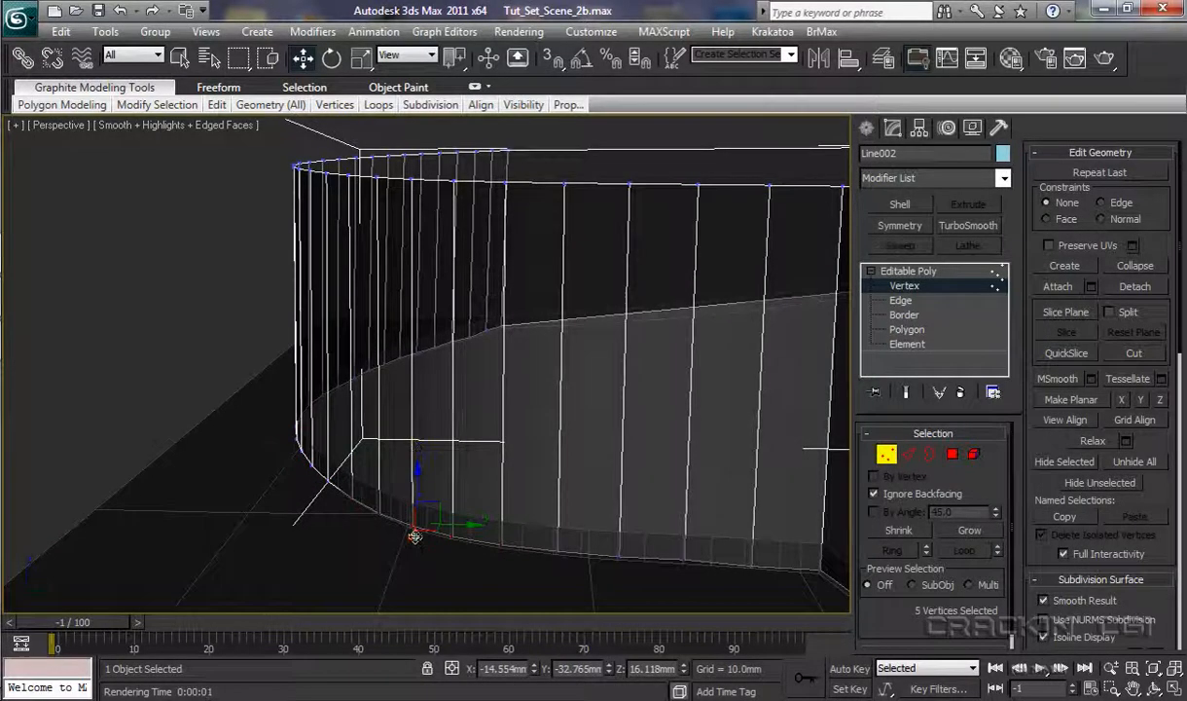
{"action": "left_click_drag", "start_coordinate": [415, 537], "coordinate": [414, 539]}
{"action": "left_click_drag", "start_coordinate": [417, 489], "coordinate": [415, 483]}
{"action": "mouse_move", "coordinate": [551, 573]}
{"action": "left_mouse_down"}
{"action": "mouse_move", "coordinate": [776, 565]}
{"action": "mouse_move", "coordinate": [767, 531]}
{"action": "left_mouse_up"}
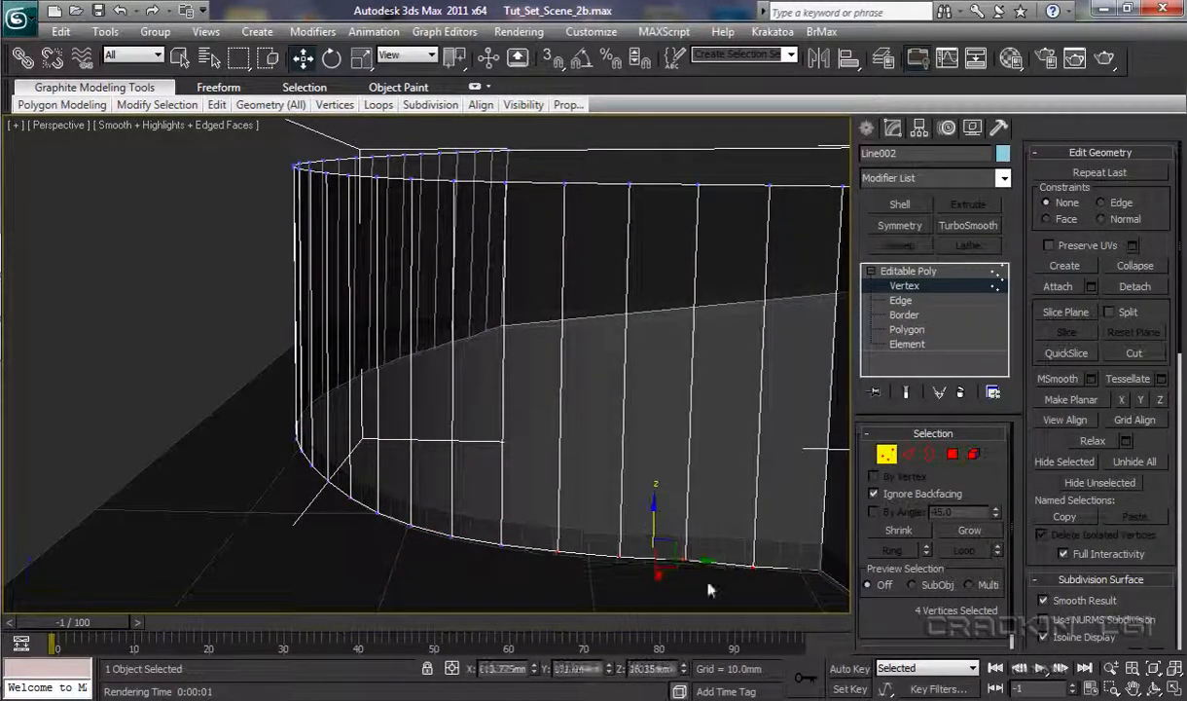
{"action": "middle_click_drag", "start_coordinate": [711, 589], "coordinate": [584, 539], "text": "alt"}
Shift the neck corner's lower vertex along Y and about 0.03 mm along X, and move the next neck vertex along Y
{"action": "left_click", "coordinate": [811, 587]}
{"action": "left_click_drag", "start_coordinate": [569, 498], "coordinate": [561, 497]}
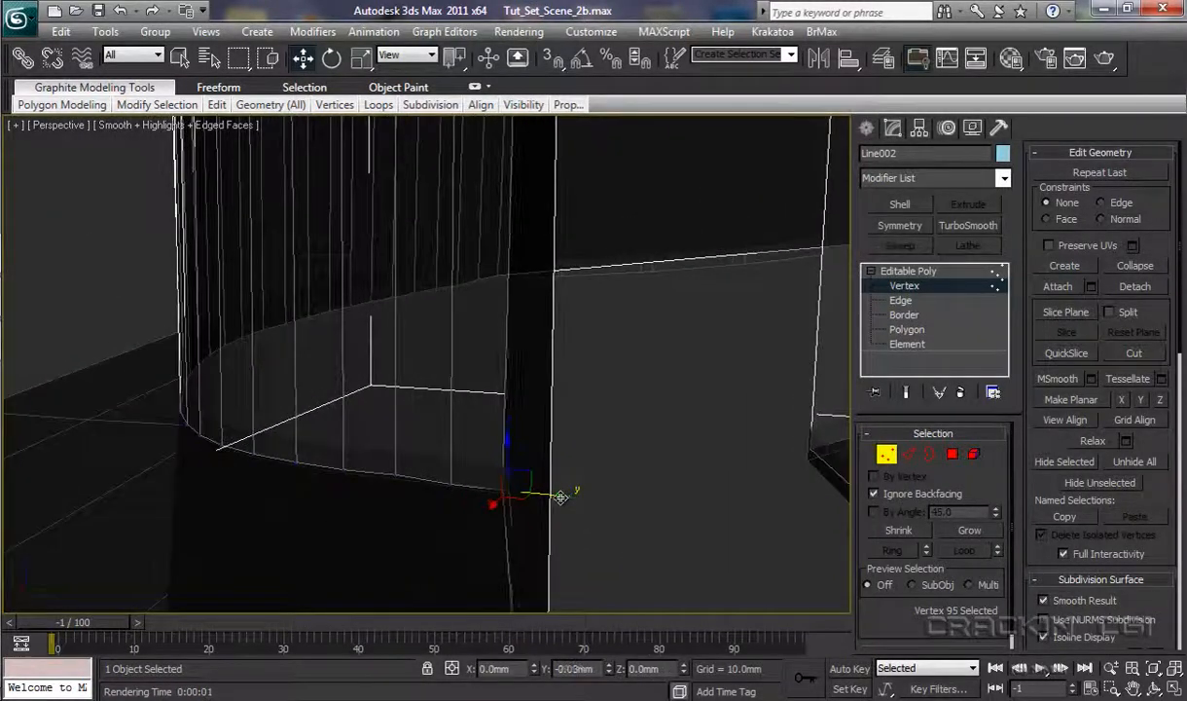
{"action": "left_click_drag", "start_coordinate": [486, 500], "coordinate": [490, 502]}
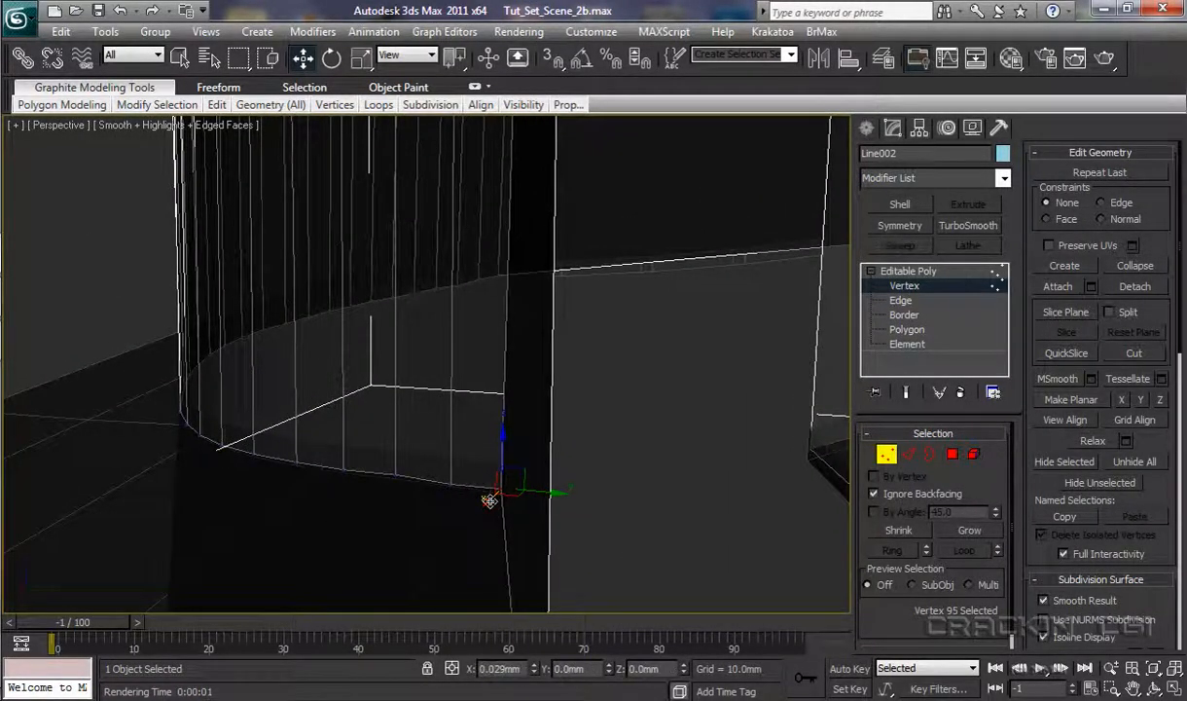
{"action": "scroll", "coordinate": [628, 526], "scroll_direction": "down", "scroll_amount": 3}
{"action": "left_click_drag", "start_coordinate": [512, 592], "coordinate": [530, 589]}
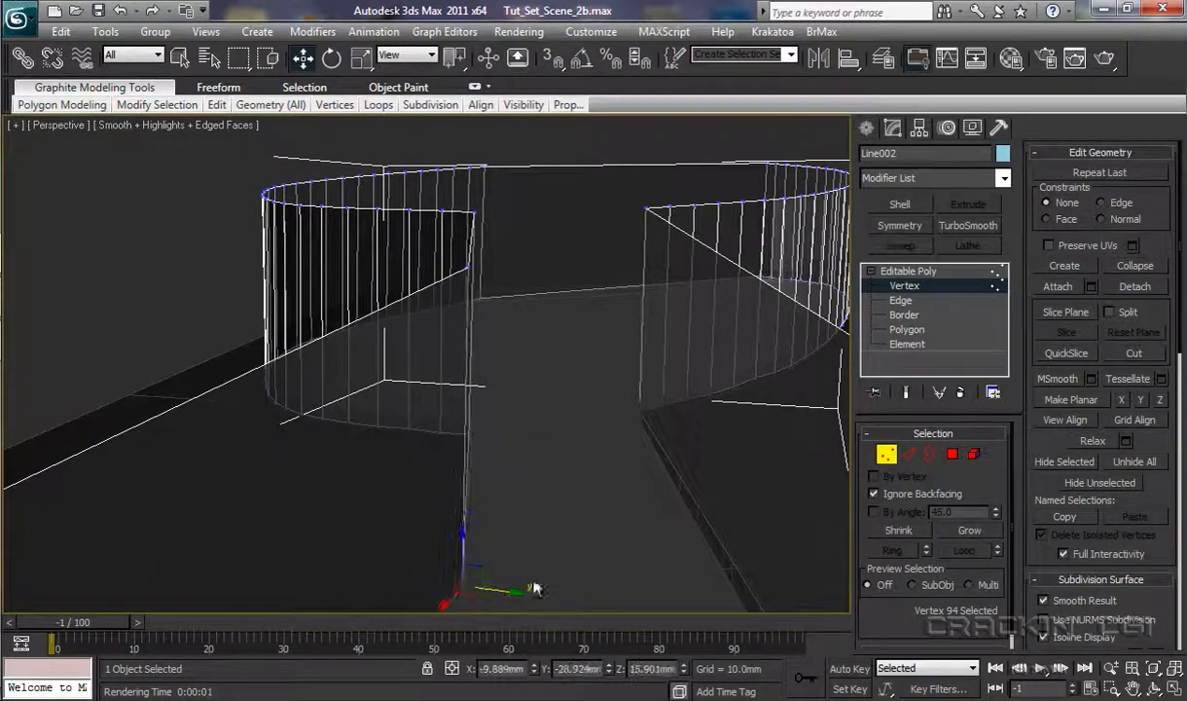
Shift the next lower vertex of the Line002 neck slightly along Y and raise it slightly to meet the cutout edge
{"action": "middle_click_drag", "start_coordinate": [535, 586], "coordinate": [460, 542]}
{"action": "scroll", "coordinate": [542, 538], "scroll_direction": "down", "scroll_amount": 2}
{"action": "left_click_drag", "start_coordinate": [345, 549], "coordinate": [379, 526]}
{"action": "left_click_drag", "start_coordinate": [407, 533], "coordinate": [400, 533]}
{"action": "left_click_drag", "start_coordinate": [355, 487], "coordinate": [355, 478]}
{"action": "middle_click_drag", "start_coordinate": [689, 519], "coordinate": [638, 520], "text": "alt"}
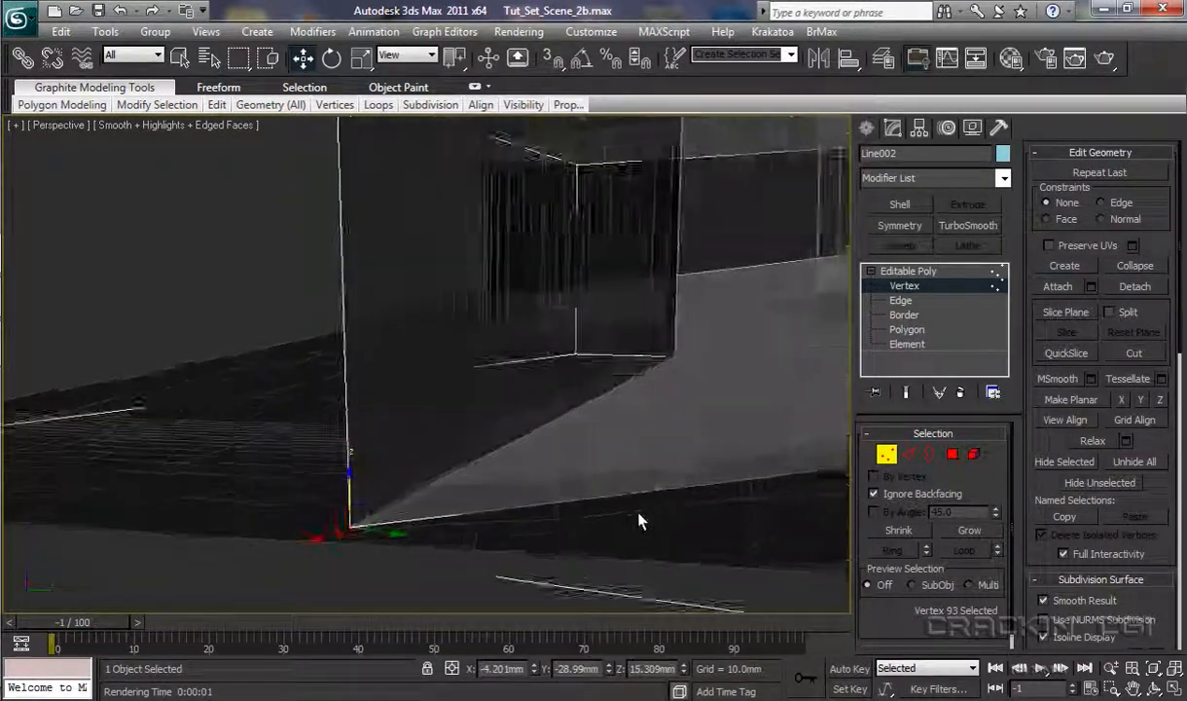
Turn off the see-through display and shift the following lower corner vertex of the neck slightly along Y
{"action": "middle_click_drag", "start_coordinate": [730, 517], "coordinate": [593, 584]}
{"action": "key", "text": "alt+x"}
{"action": "middle_click_drag", "start_coordinate": [594, 584], "coordinate": [535, 503]}
{"action": "left_click", "coordinate": [432, 471]}
{"action": "left_click_drag", "start_coordinate": [397, 477], "coordinate": [363, 493]}
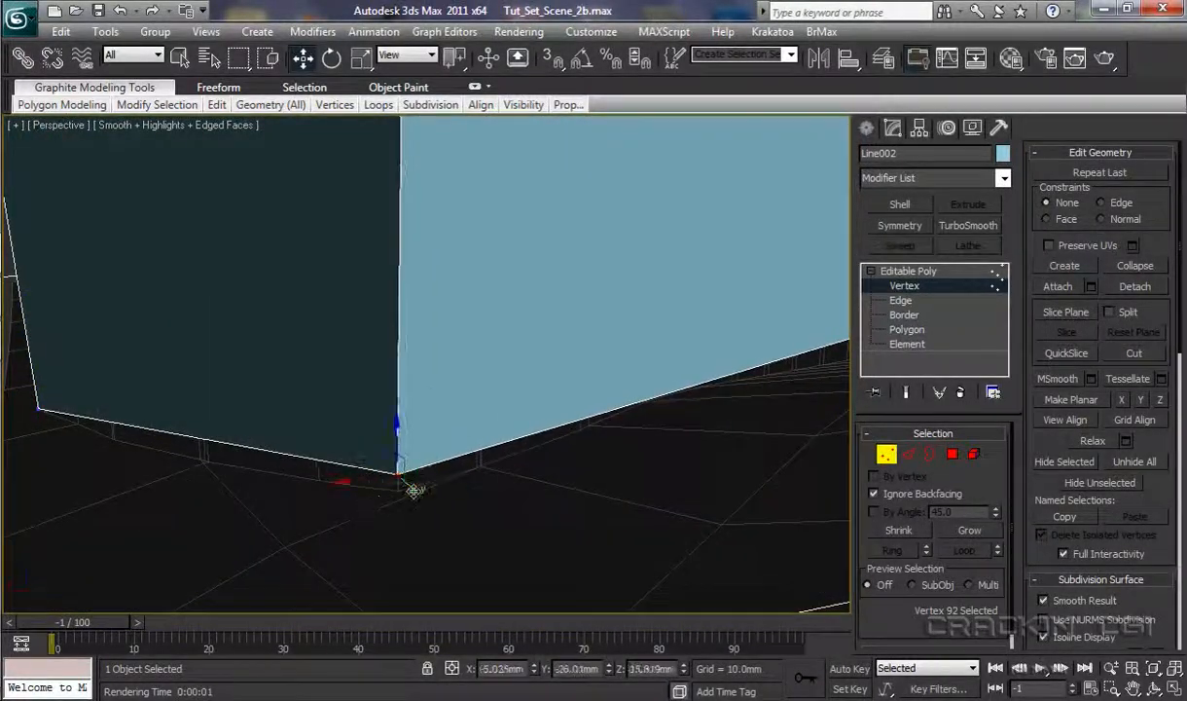
Raise a lower rim vertex near the start of the curved wall and shift another one further along the wall in Y
{"action": "middle_click_drag", "start_coordinate": [420, 502], "coordinate": [604, 509], "text": "alt"}
{"action": "scroll", "coordinate": [631, 511], "scroll_direction": "down", "scroll_amount": 4}
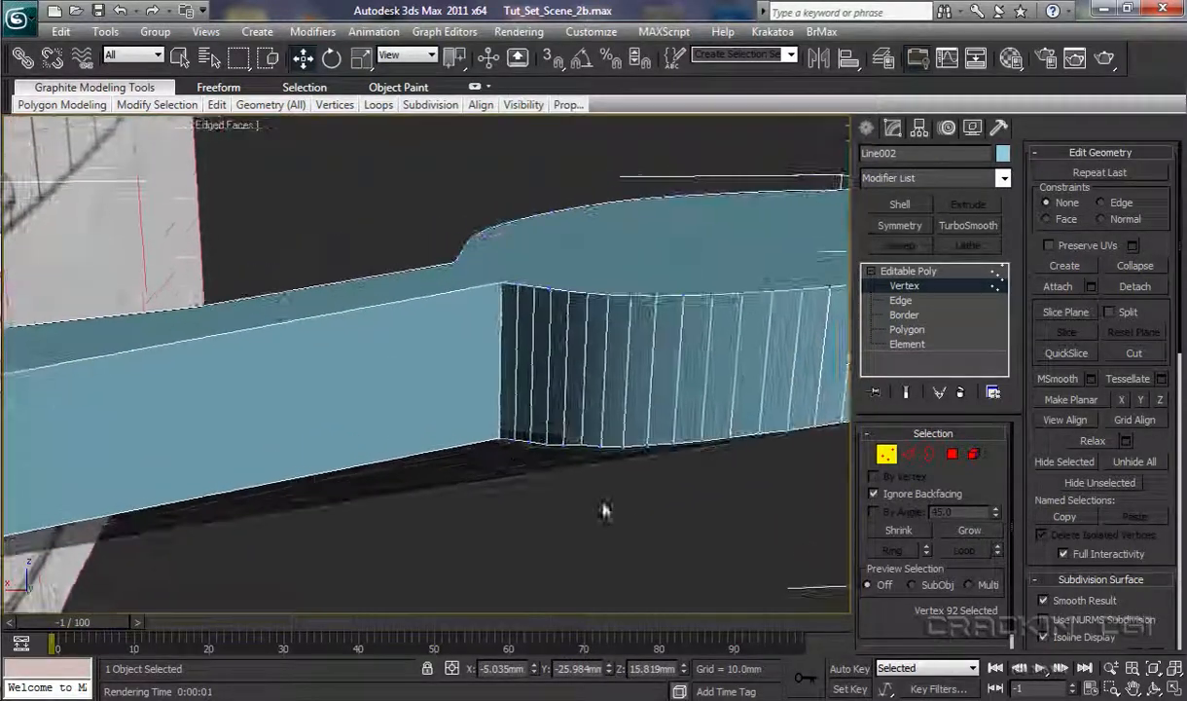
{"action": "left_click_drag", "start_coordinate": [487, 419], "coordinate": [540, 464]}
{"action": "left_click", "coordinate": [582, 446]}
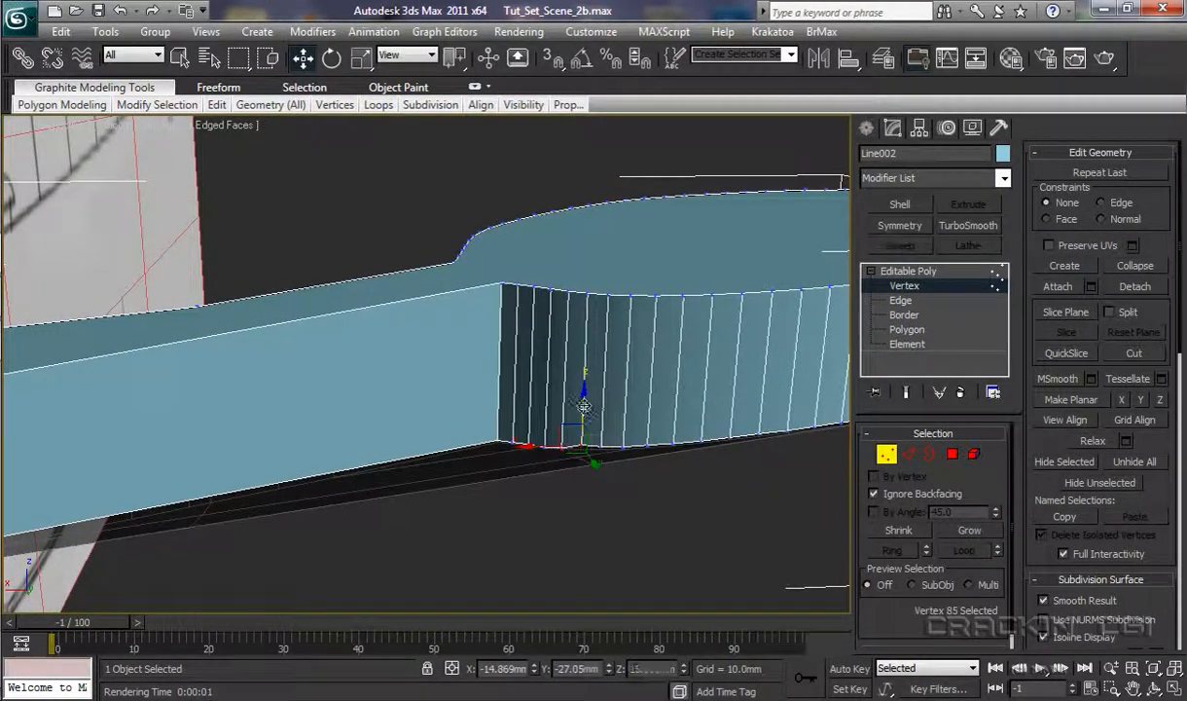
{"action": "middle_click_drag", "start_coordinate": [786, 450], "coordinate": [619, 464]}
{"action": "scroll", "coordinate": [613, 465], "scroll_direction": "up", "scroll_amount": 3}
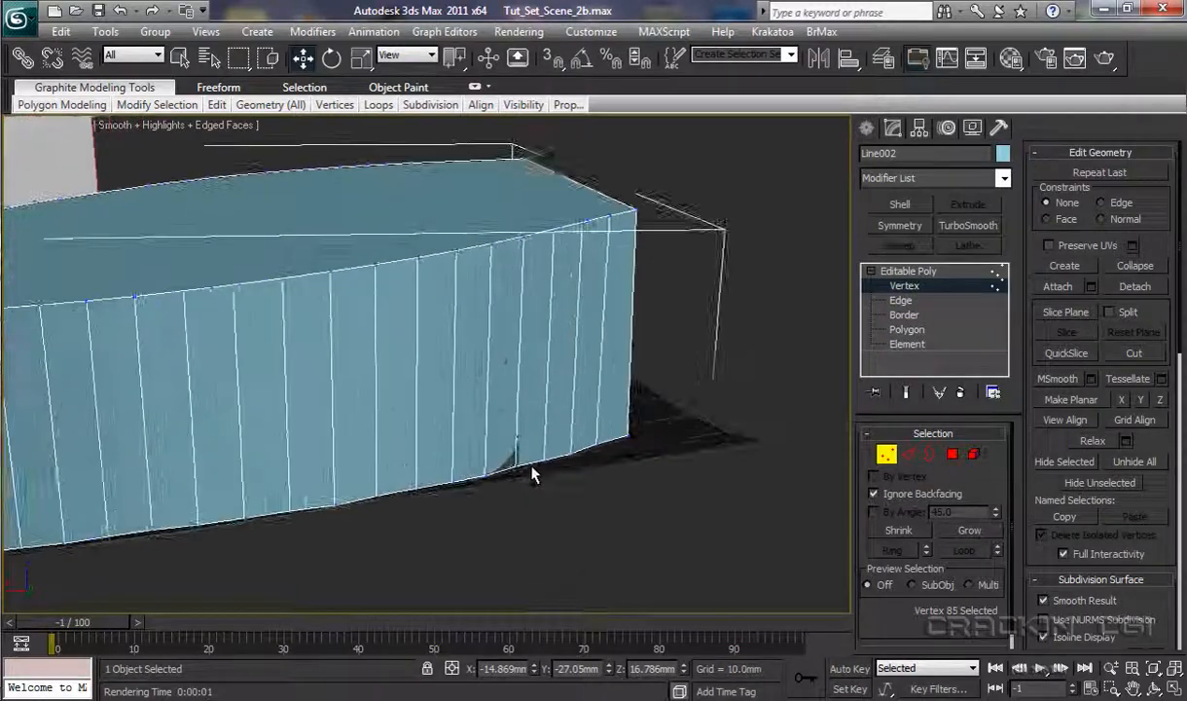
{"action": "left_click_drag", "start_coordinate": [480, 486], "coordinate": [512, 490]}
{"action": "left_click", "coordinate": [438, 489]}
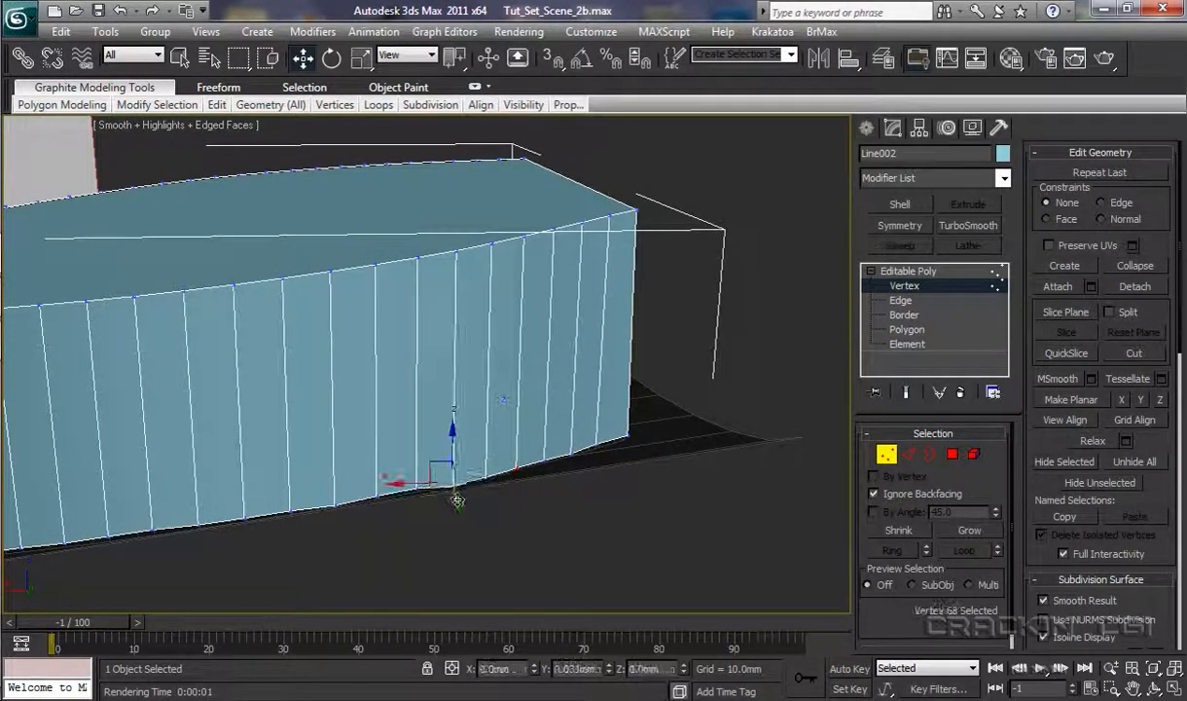
Raise the flat end wall's lower corner vertex about 0.15 mm and nudge the corner along X and Y onto the cutout edge
{"action": "middle_click_drag", "start_coordinate": [463, 491], "coordinate": [564, 462], "text": "alt"}
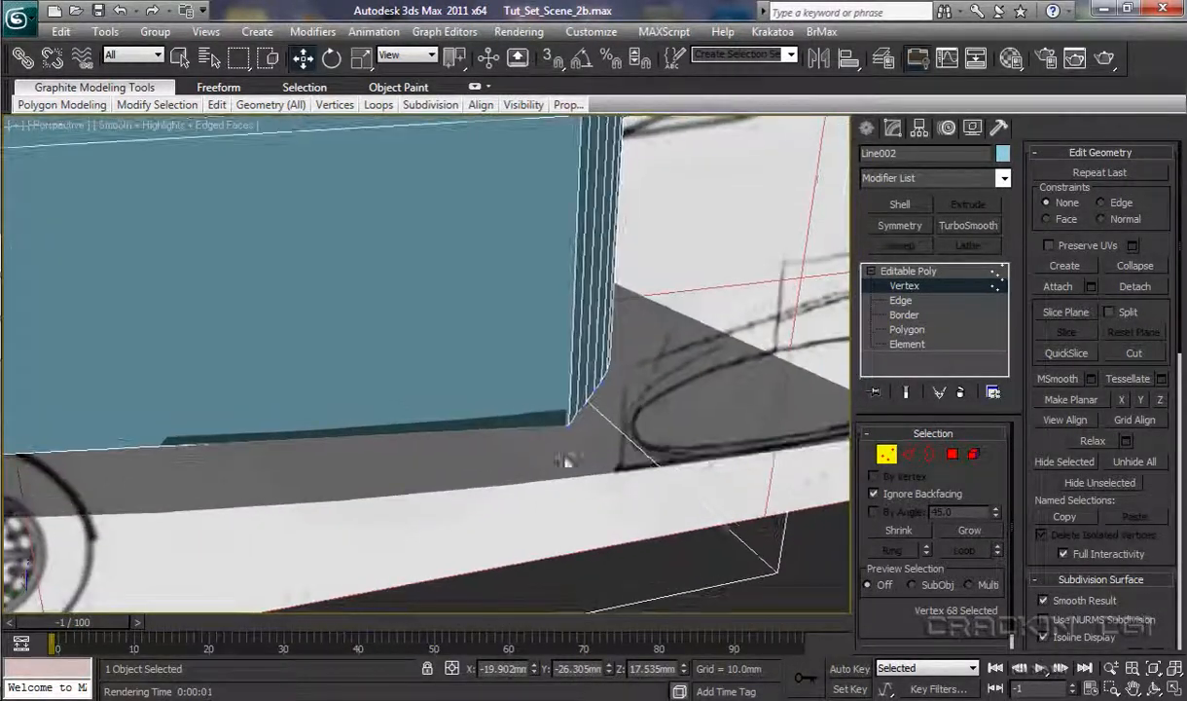
{"action": "left_click", "coordinate": [550, 407]}
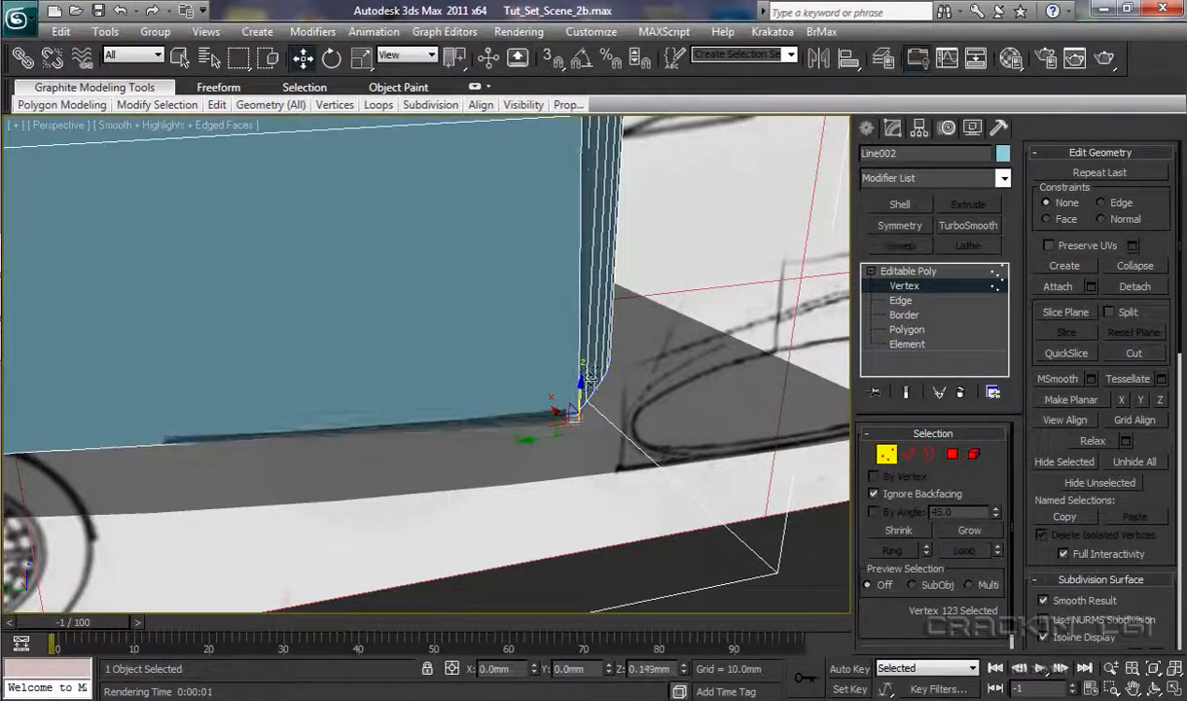
{"action": "middle_click_drag", "start_coordinate": [581, 383], "coordinate": [549, 360], "text": "alt"}
{"action": "left_click", "coordinate": [589, 428]}
{"action": "left_click", "coordinate": [587, 445]}
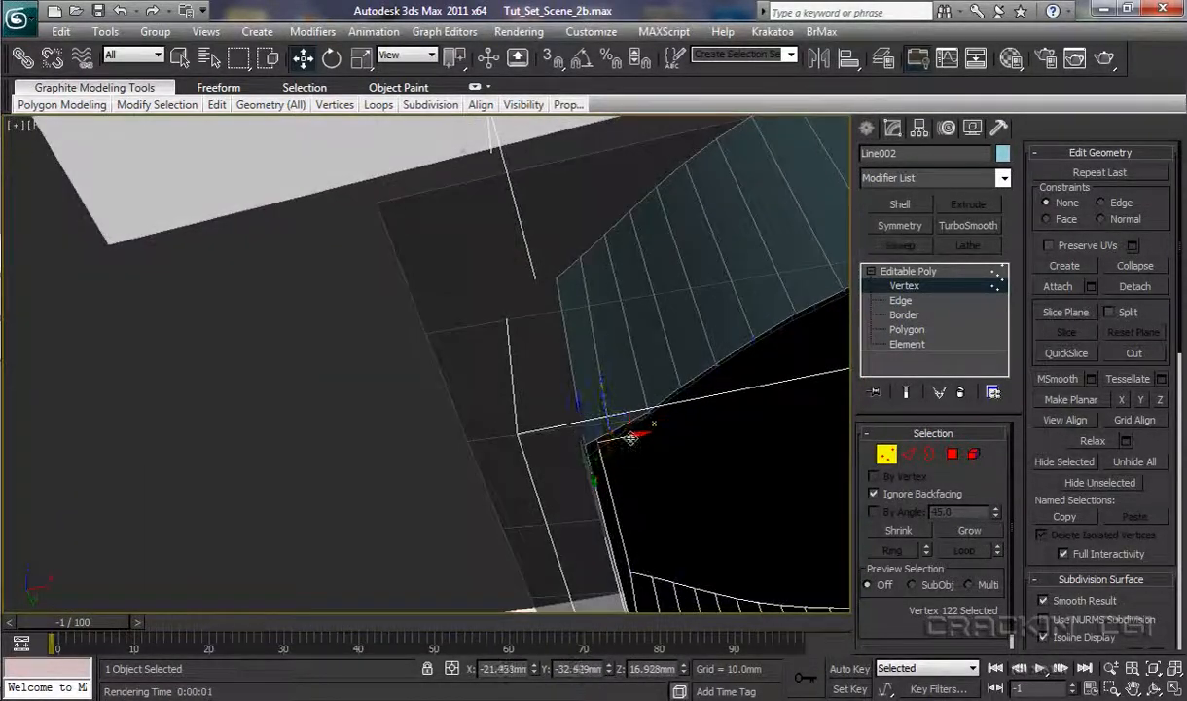
{"action": "left_click_drag", "start_coordinate": [636, 437], "coordinate": [628, 439]}
{"action": "left_click_drag", "start_coordinate": [586, 481], "coordinate": [589, 489]}
{"action": "middle_click_drag", "start_coordinate": [654, 506], "coordinate": [676, 528], "text": "alt"}
{"action": "middle_click_drag", "start_coordinate": [677, 528], "coordinate": [617, 532], "text": "alt"}
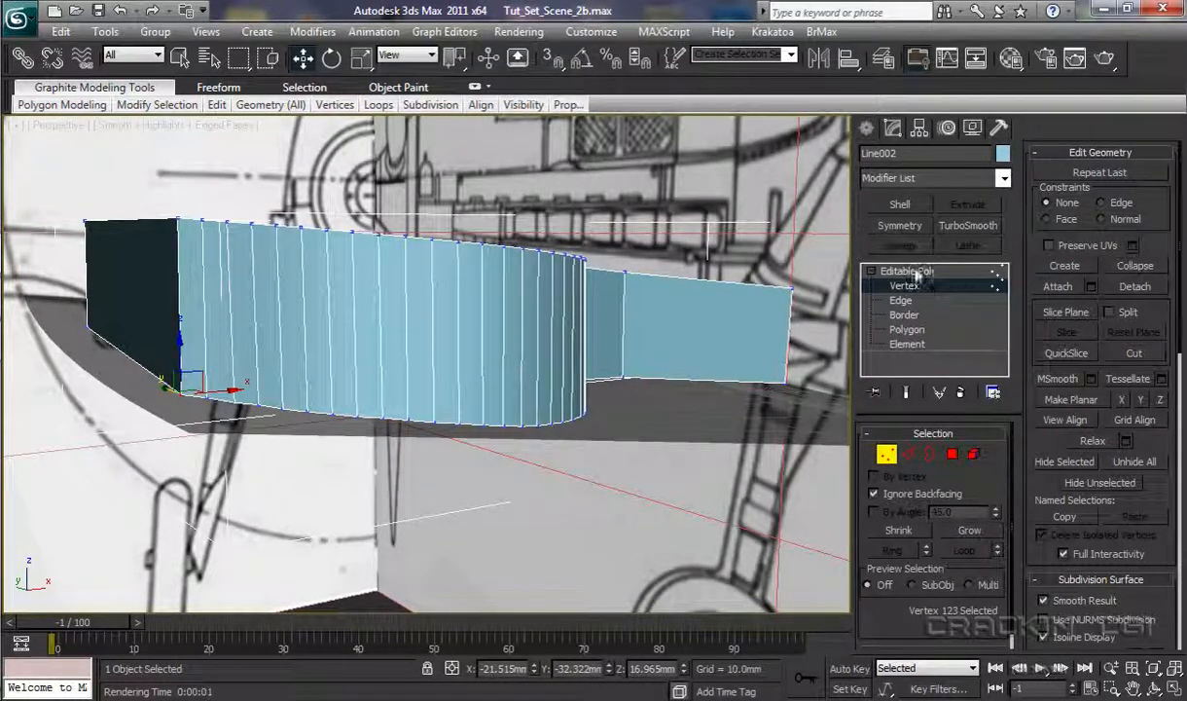
Return to object level, then unfreeze Undercarriage01 and unhide Wing_L in the Front_Wing layer
{"action": "left_click", "coordinate": [914, 272]}
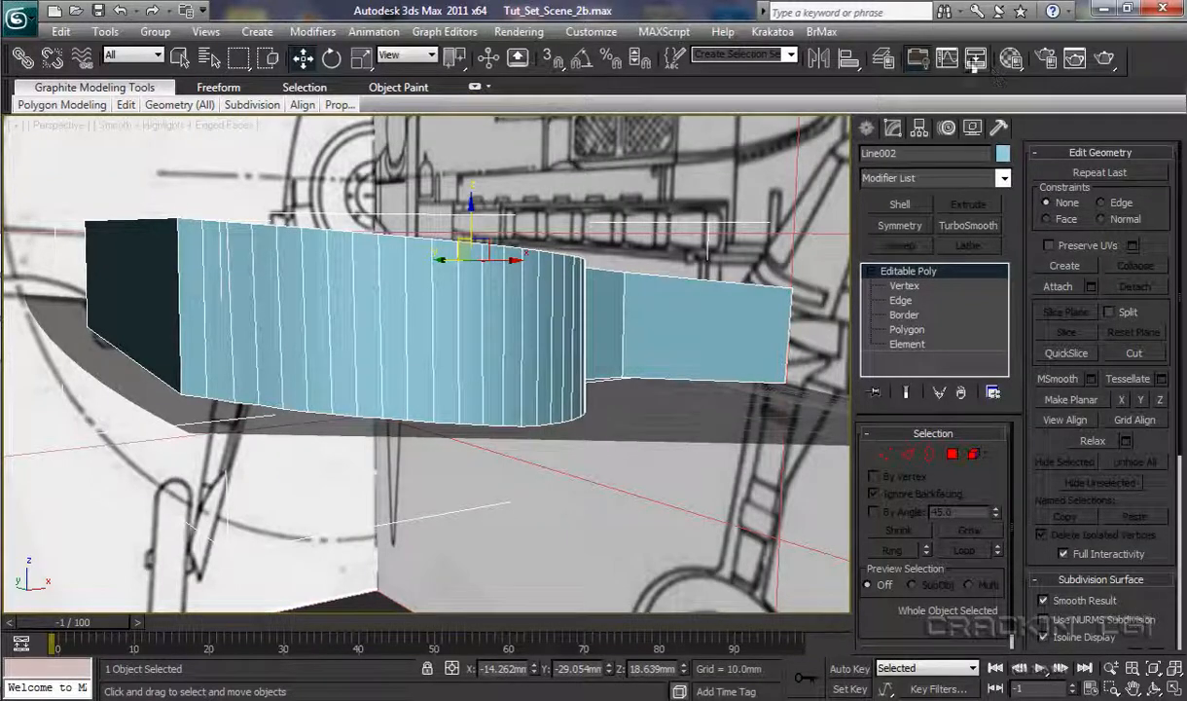
{"action": "left_click", "coordinate": [884, 57]}
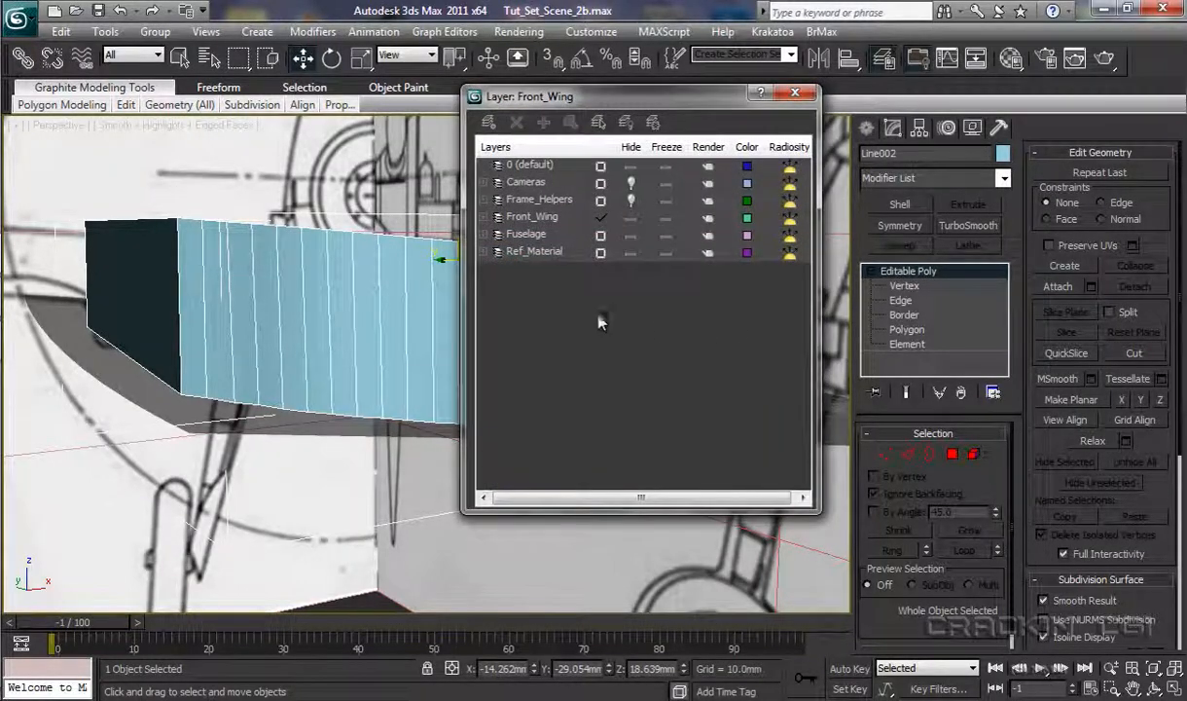
{"action": "left_click", "coordinate": [484, 217]}
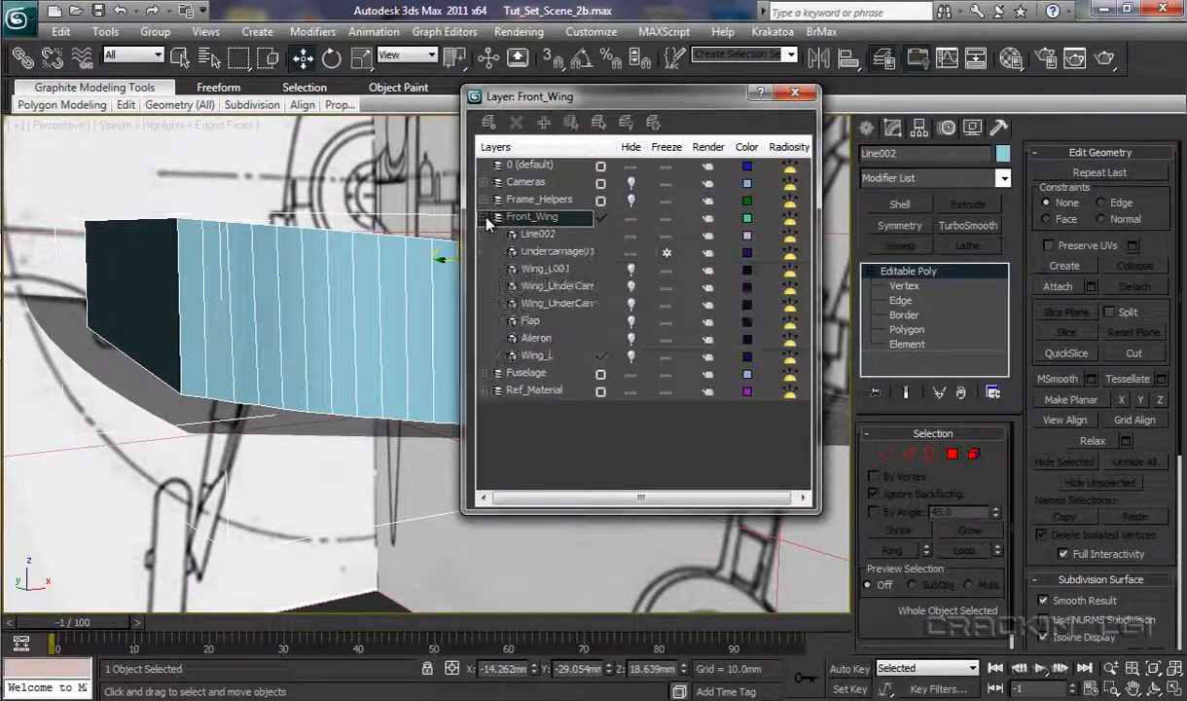
{"action": "left_click", "coordinate": [668, 259]}
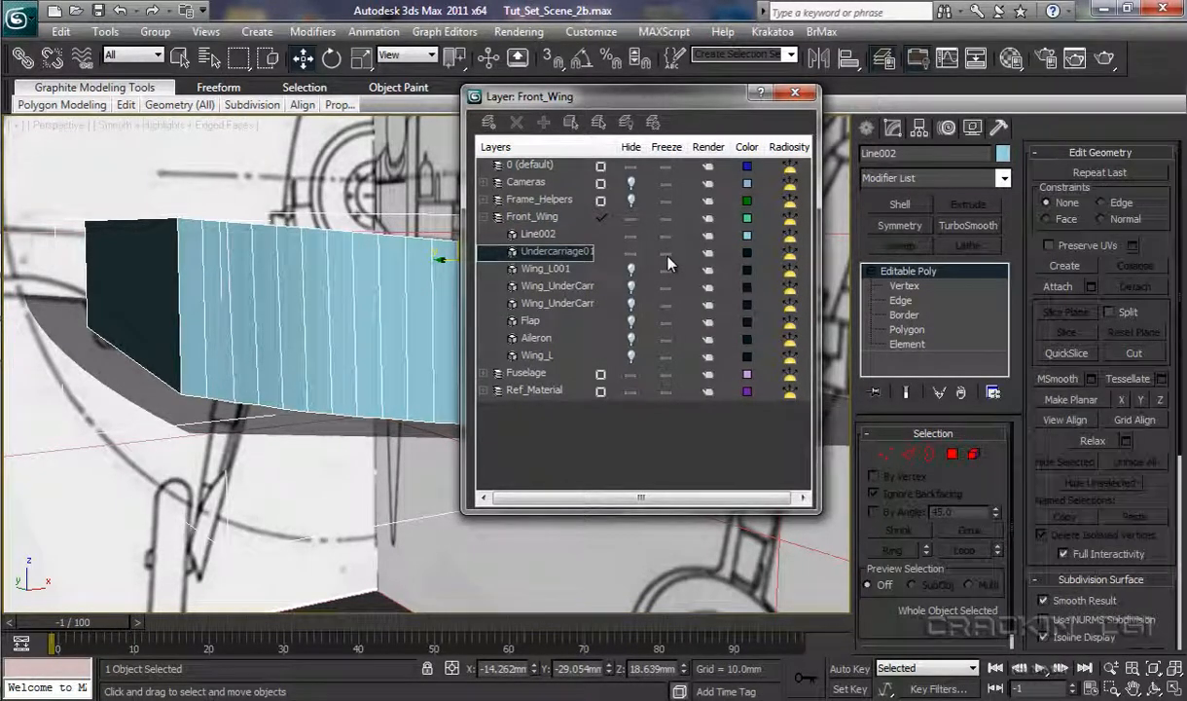
{"action": "left_click", "coordinate": [630, 356]}
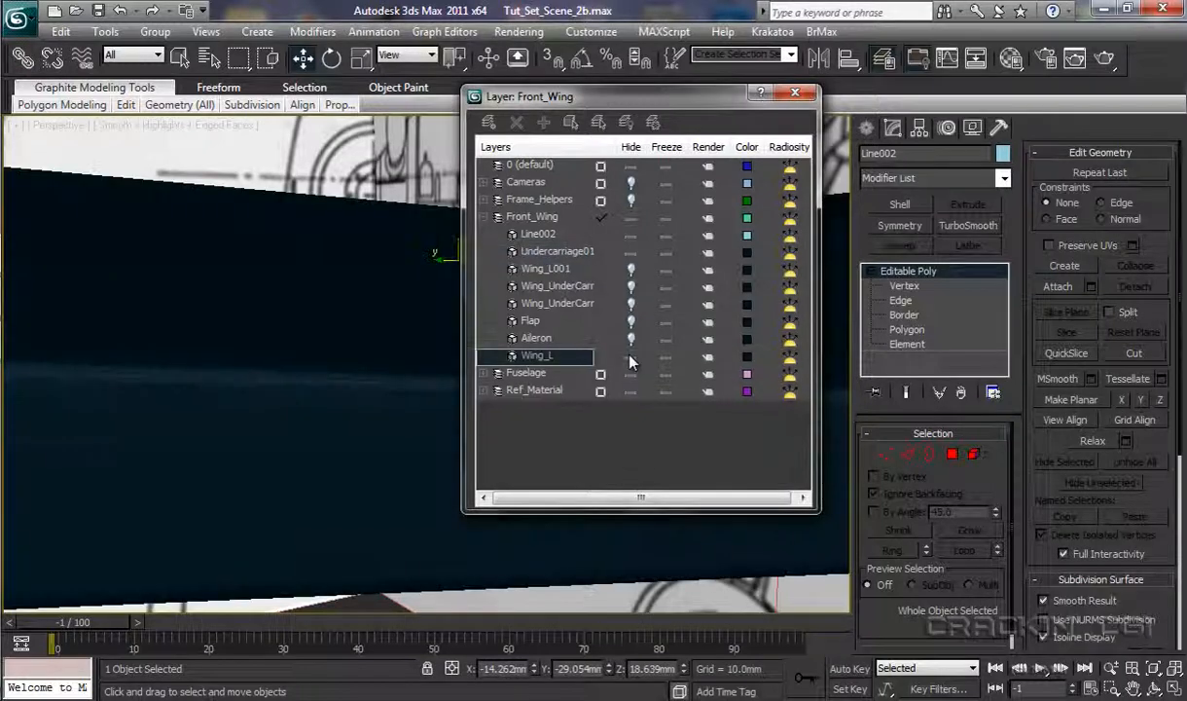
{"action": "left_click", "coordinate": [793, 94]}
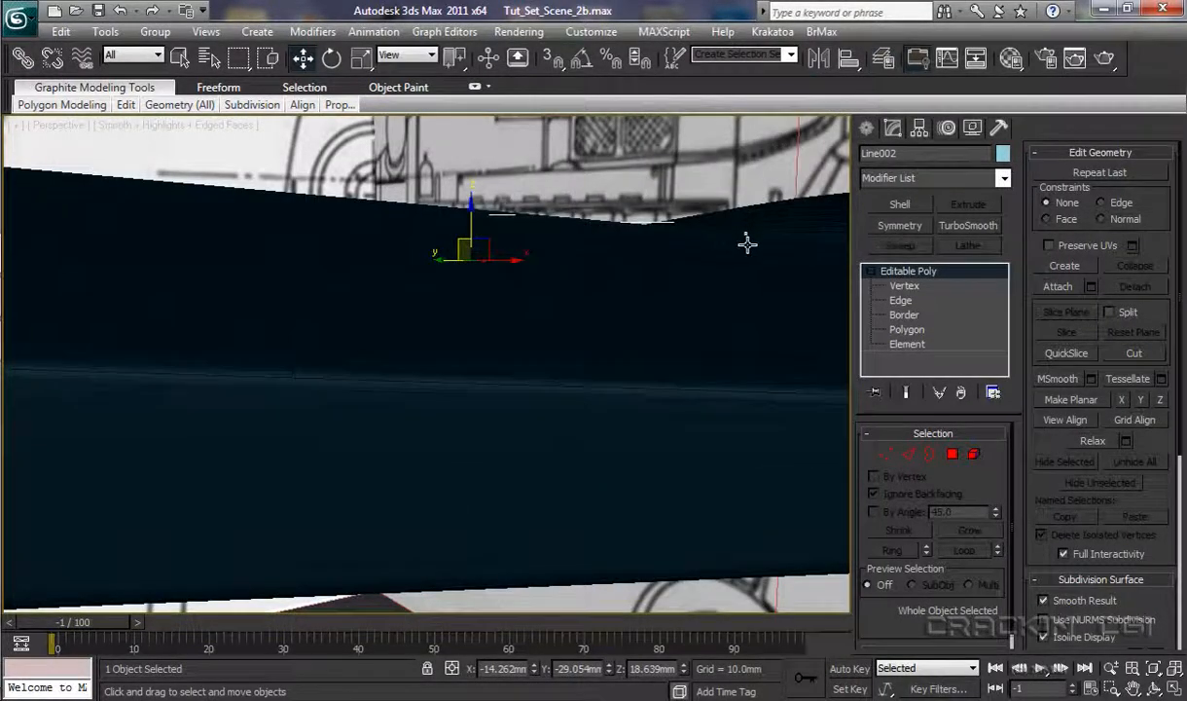
Render the perspective view of the wing's underside to check the wheel well walls, then close the render windows
{"action": "middle_click_drag", "start_coordinate": [605, 382], "coordinate": [609, 325], "text": "alt"}
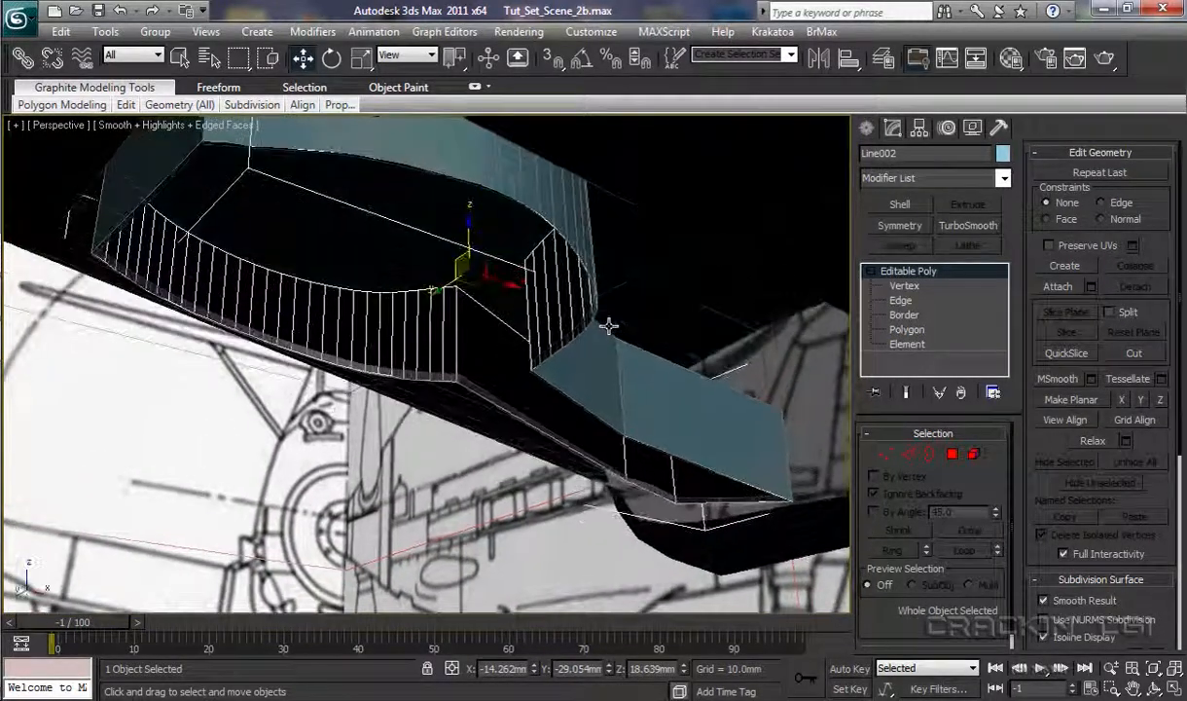
{"action": "left_click", "coordinate": [749, 331]}
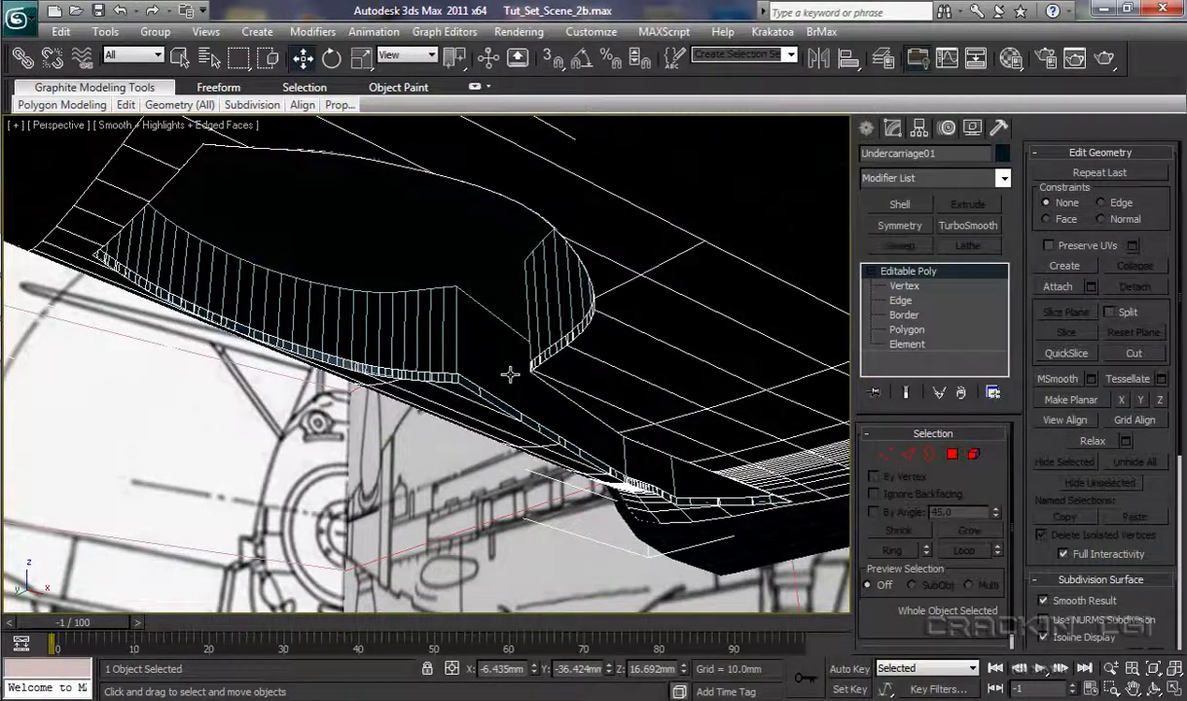
{"action": "middle_click_drag", "start_coordinate": [510, 374], "coordinate": [697, 222], "text": "alt"}
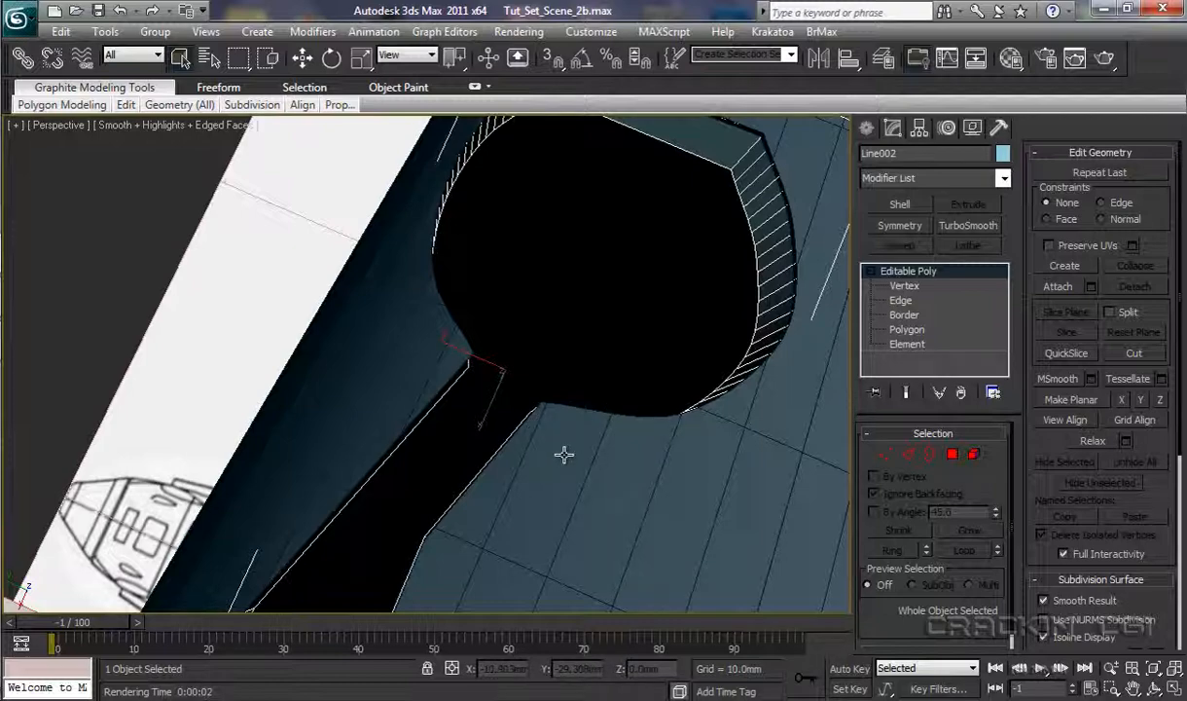
{"action": "middle_click_drag", "start_coordinate": [564, 455], "coordinate": [640, 584], "text": "alt"}
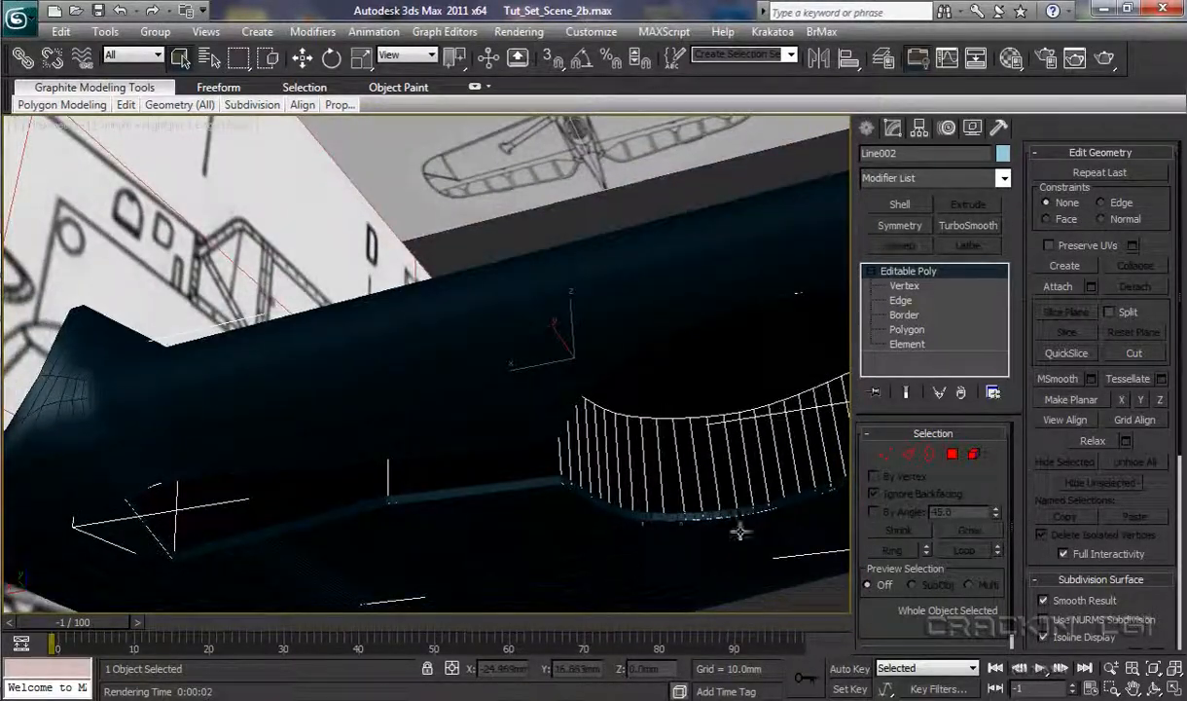
{"action": "middle_click_drag", "start_coordinate": [579, 543], "coordinate": [498, 512]}
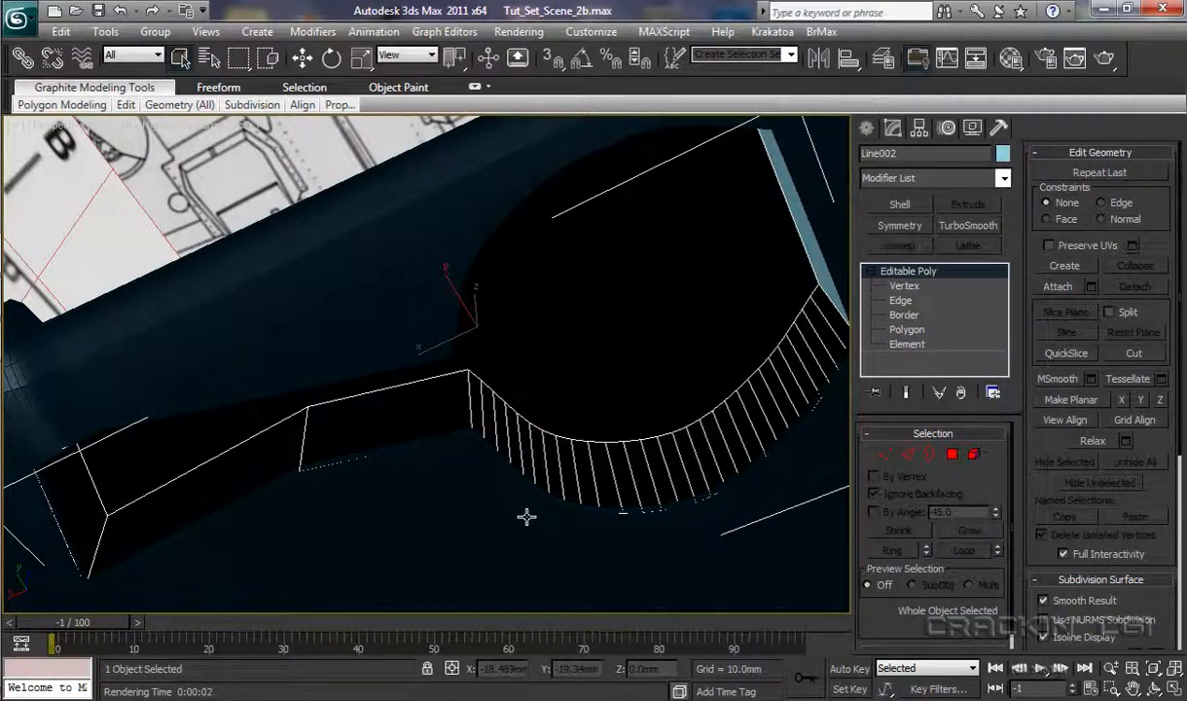
{"action": "left_click", "coordinate": [1046, 60]}
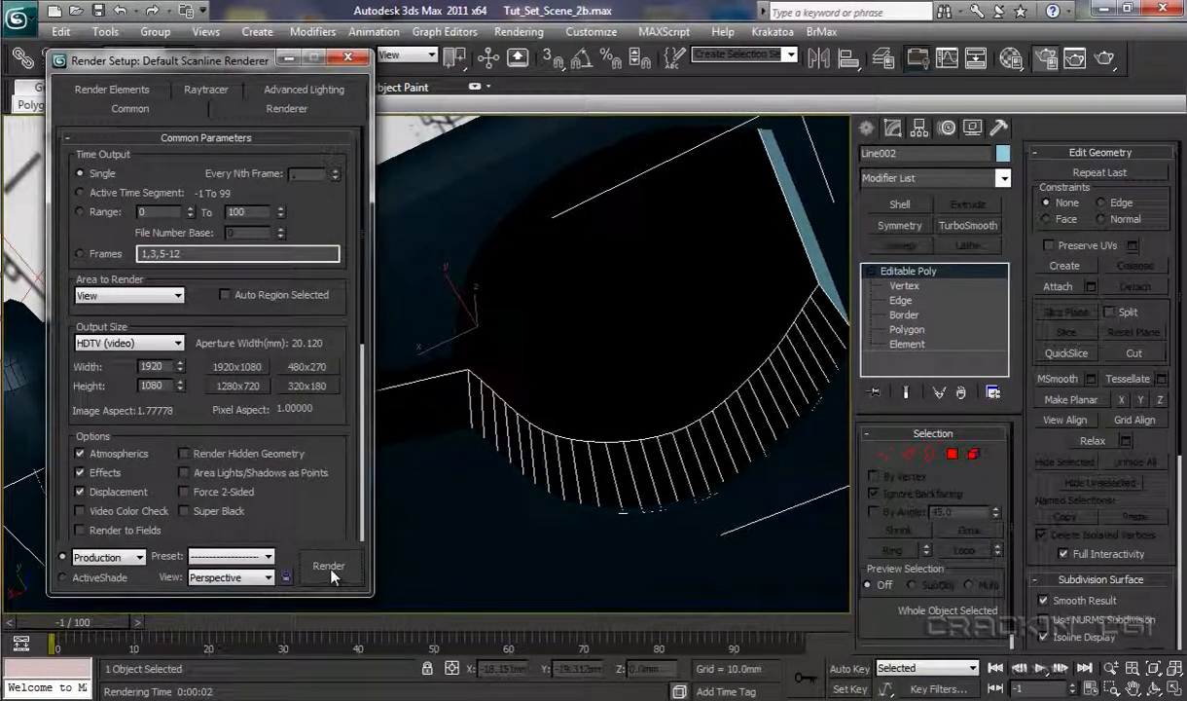
{"action": "left_click", "coordinate": [330, 568]}
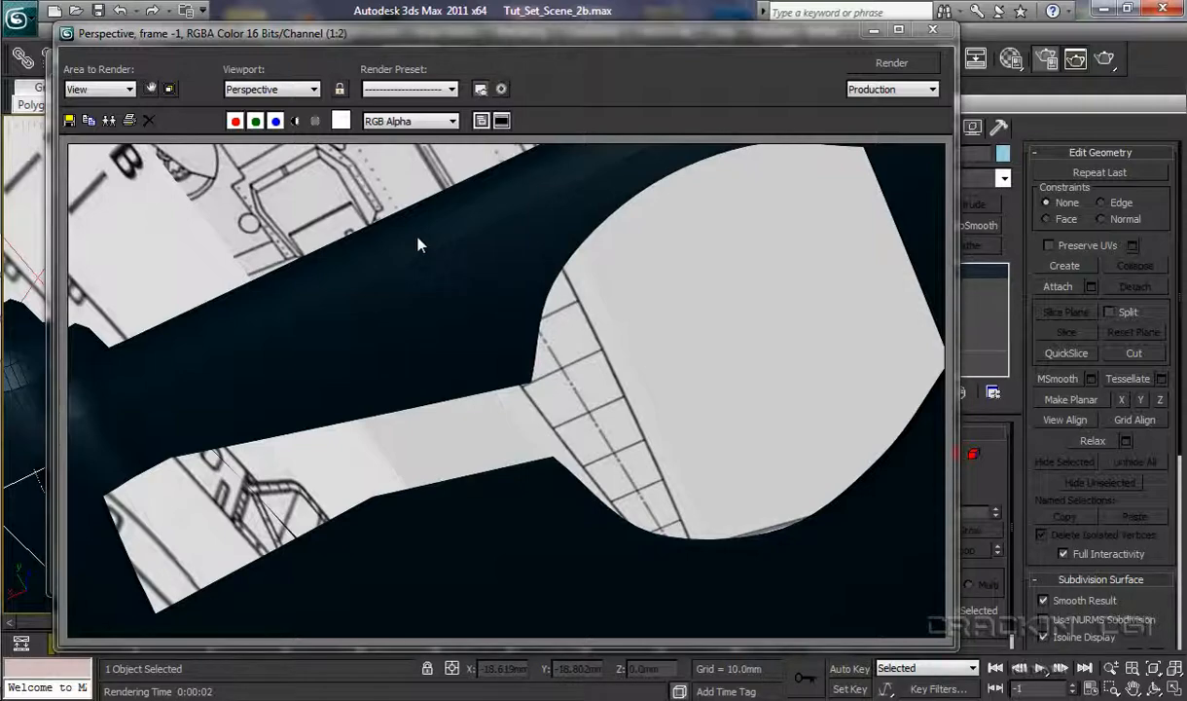
{"action": "left_click", "coordinate": [938, 36]}
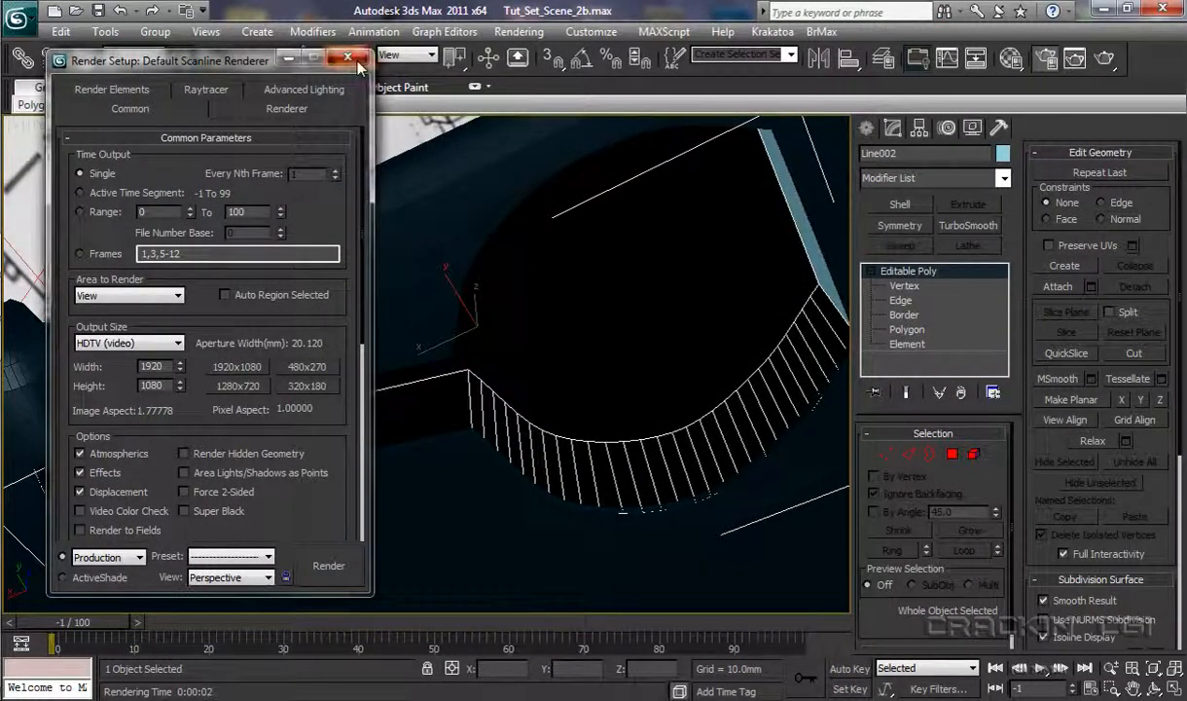
{"action": "left_click", "coordinate": [346, 58]}
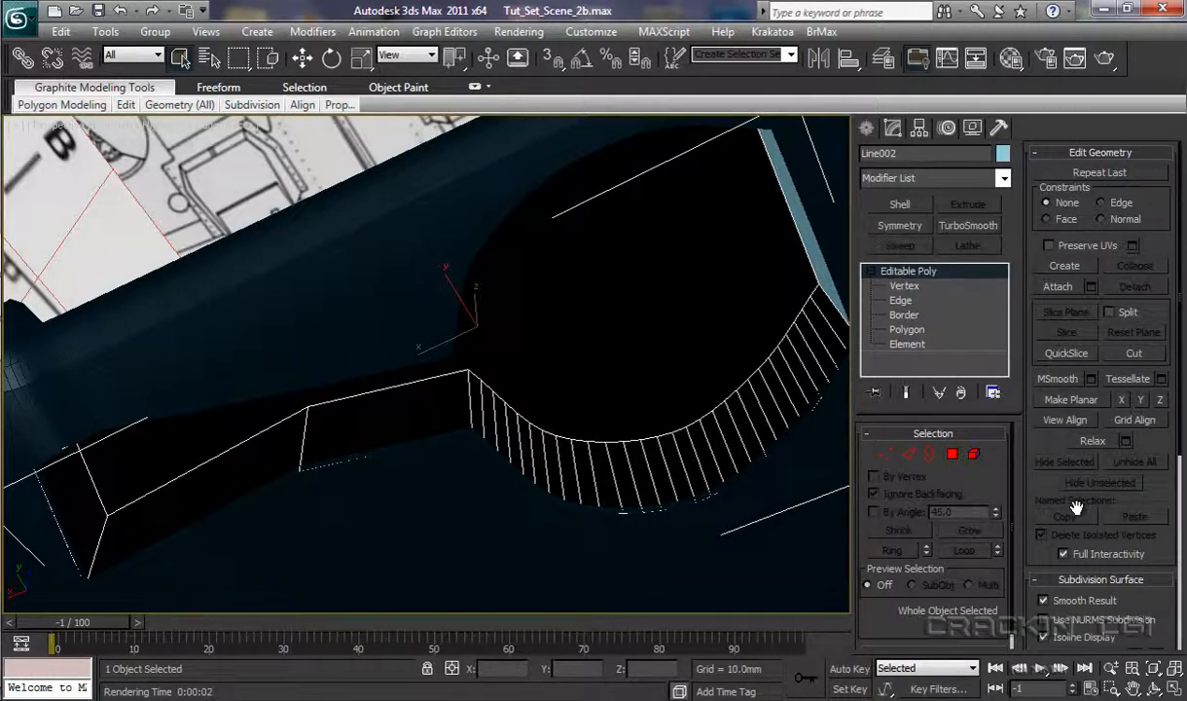
Convert the Line002 wheel well object to an Editable Mesh
{"action": "right_click", "coordinate": [678, 371]}
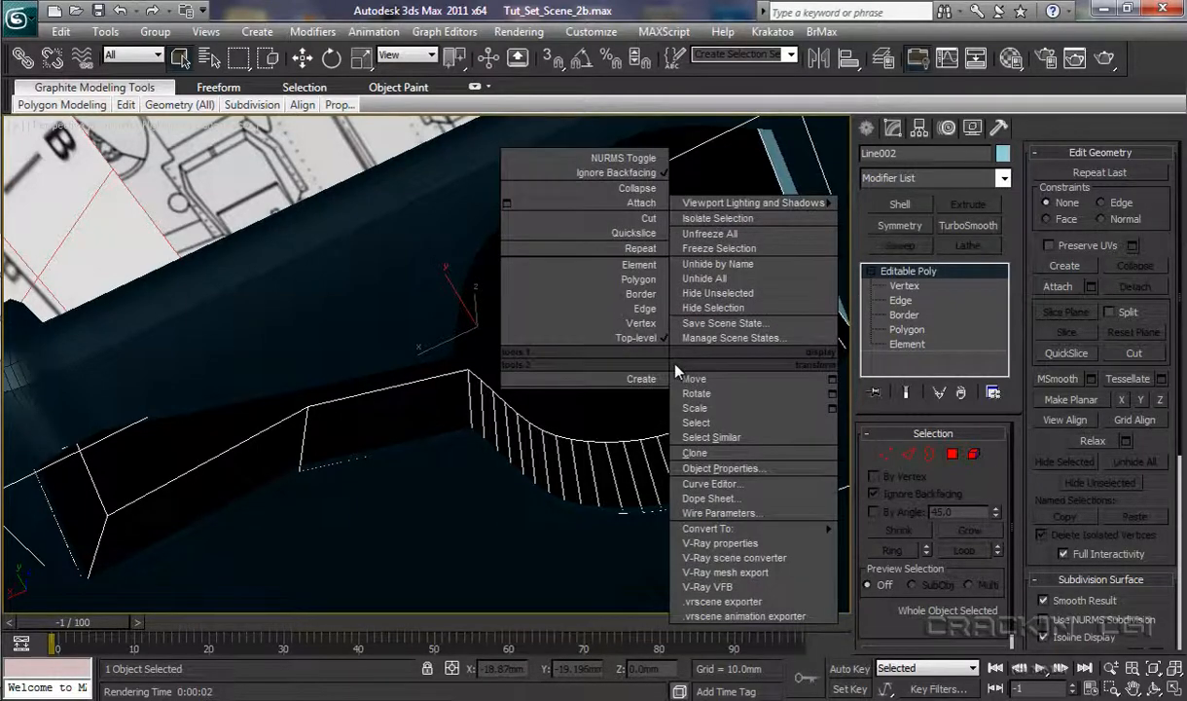
{"action": "mouse_move", "coordinate": [749, 528]}
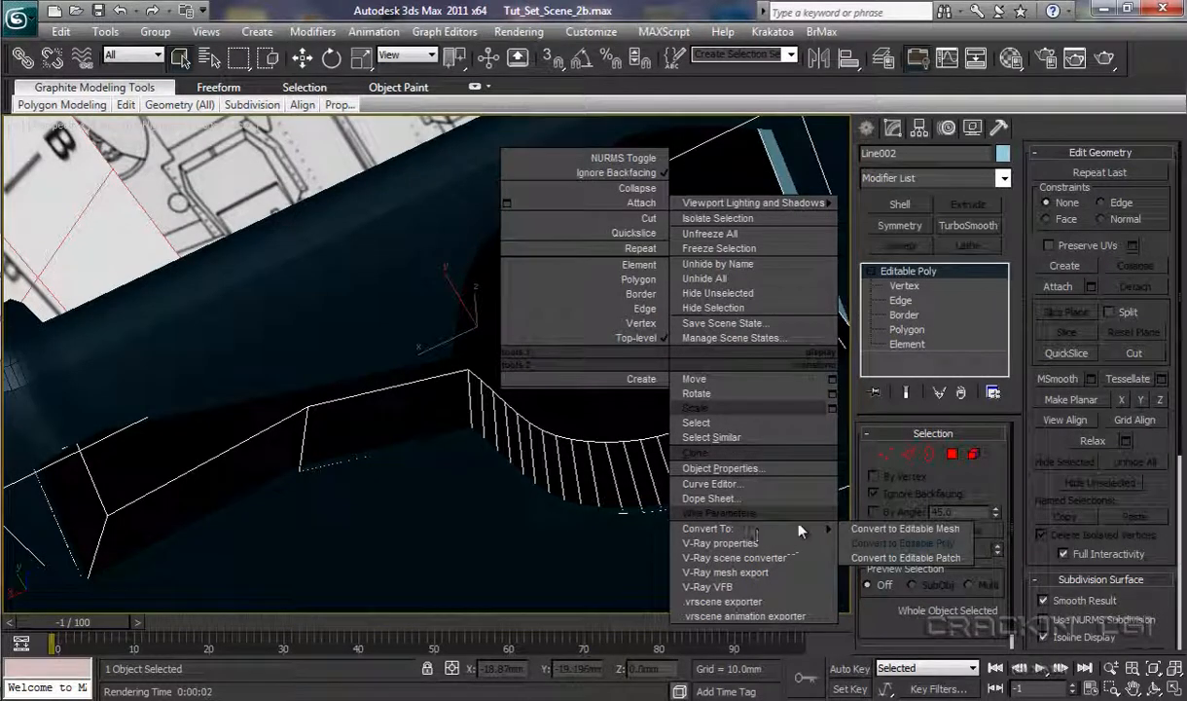
{"action": "left_click", "coordinate": [857, 531]}
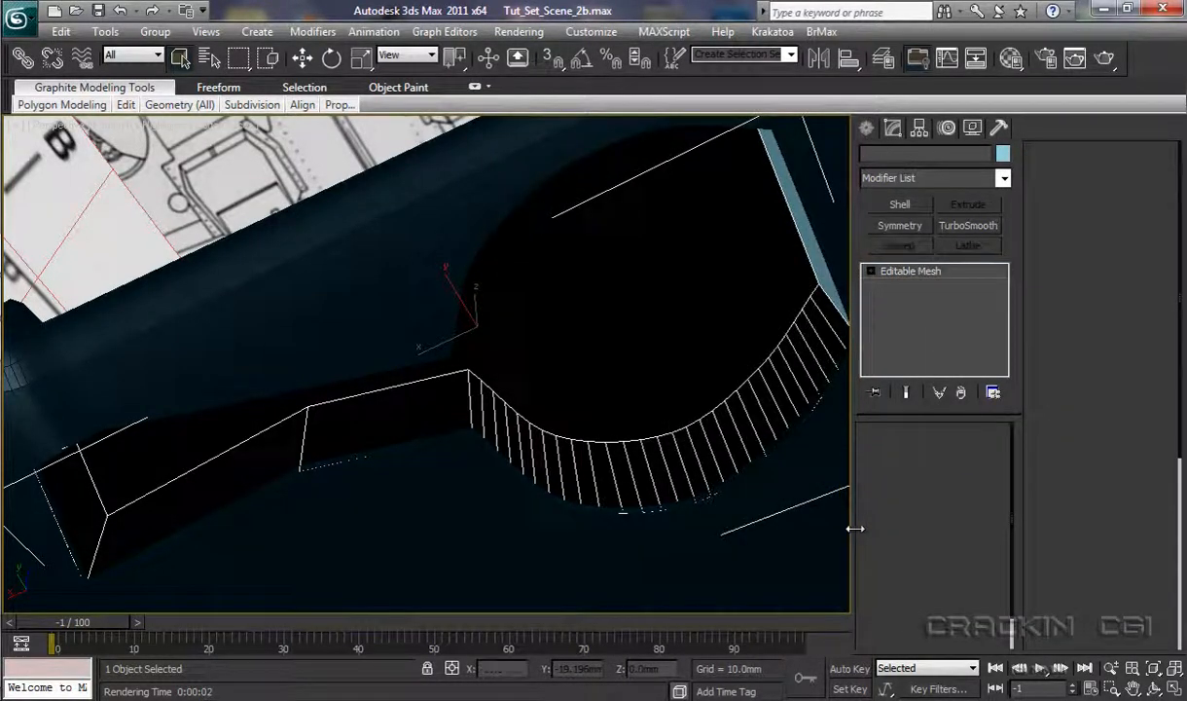
Select all faces of the Line002 mesh at Face level and flip their normals
{"action": "left_click", "coordinate": [867, 273]}
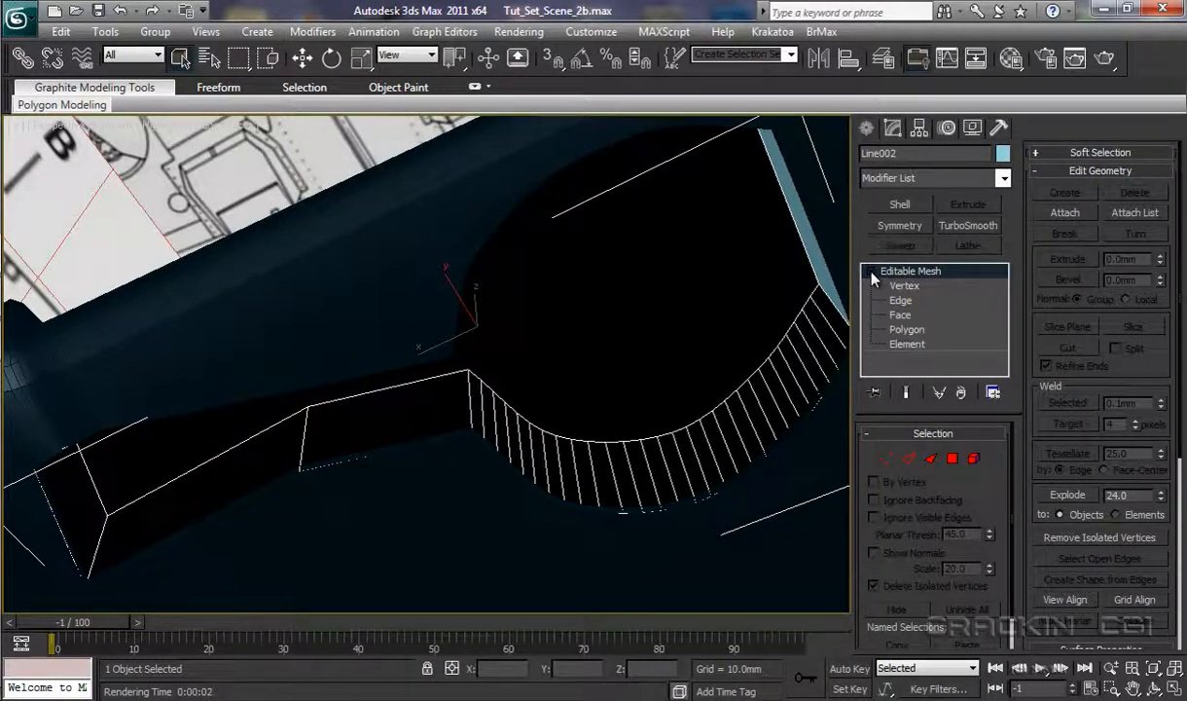
{"action": "left_click", "coordinate": [900, 316]}
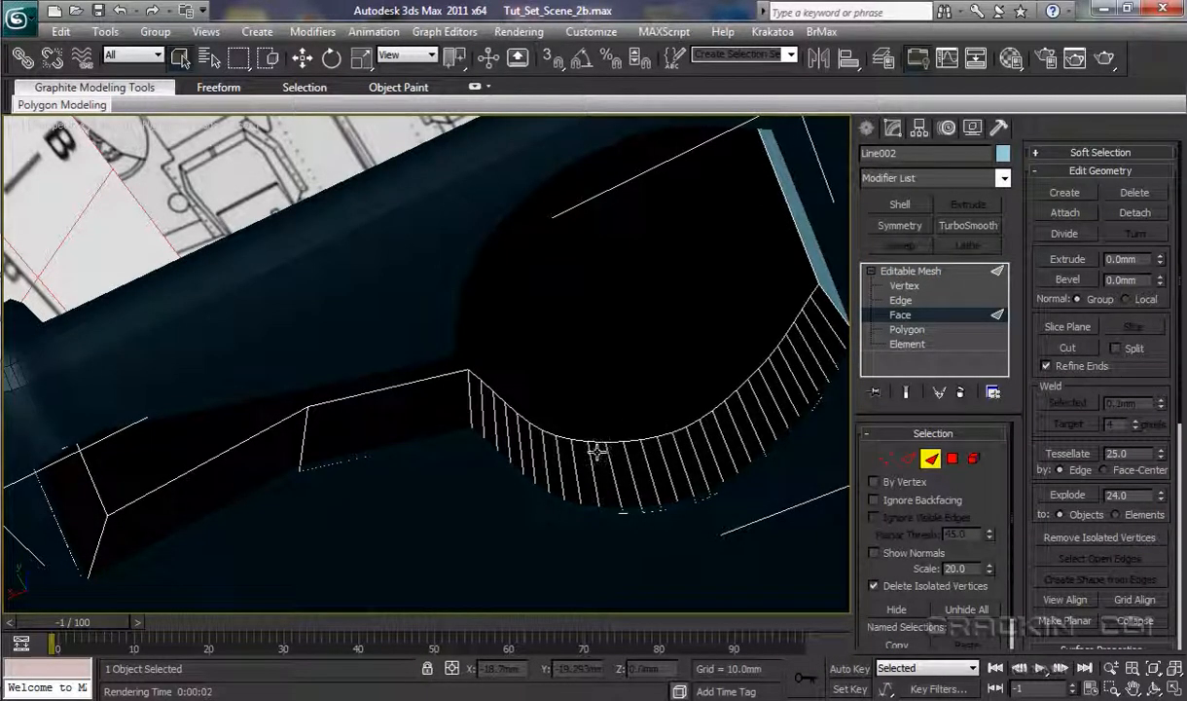
{"action": "scroll", "coordinate": [595, 450], "scroll_direction": "down", "scroll_amount": 4}
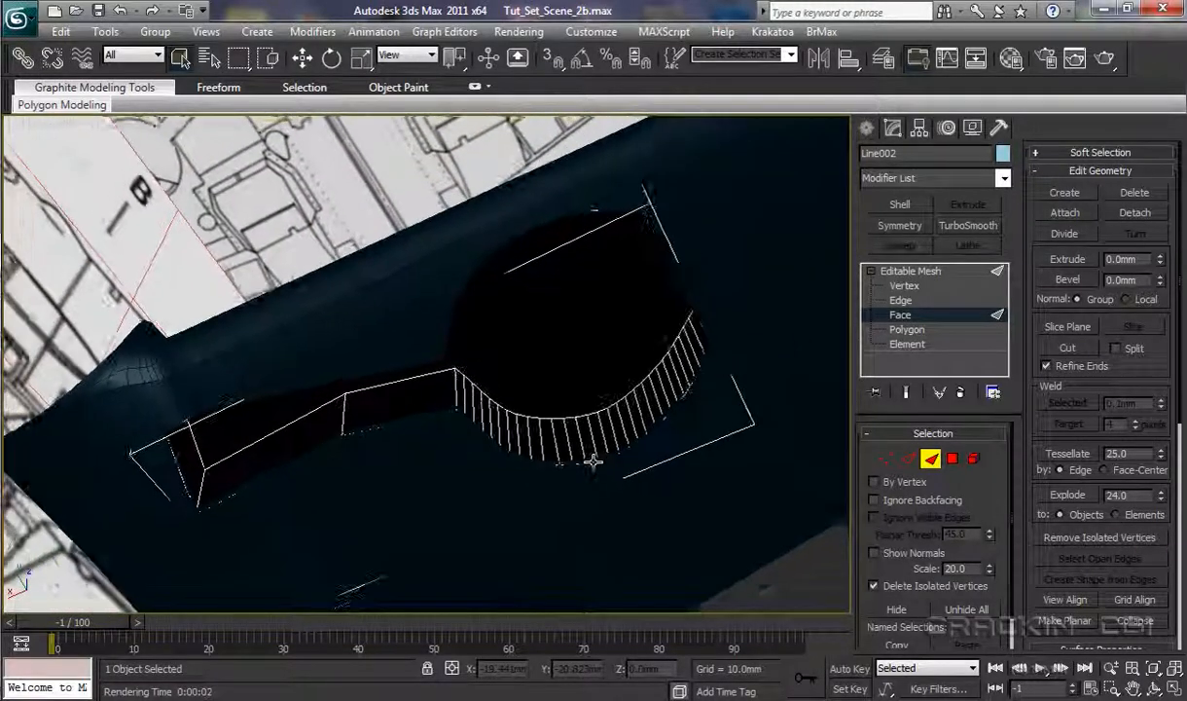
{"action": "left_click", "coordinate": [180, 59]}
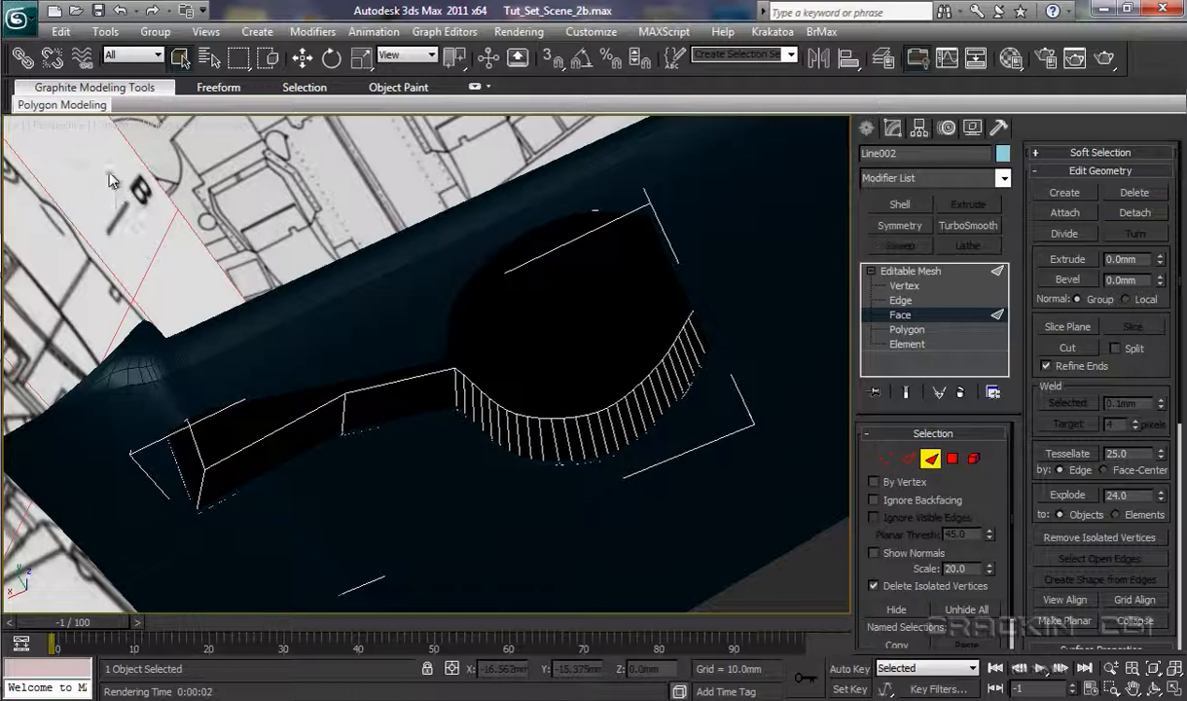
{"action": "left_click_drag", "start_coordinate": [108, 157], "coordinate": [766, 573]}
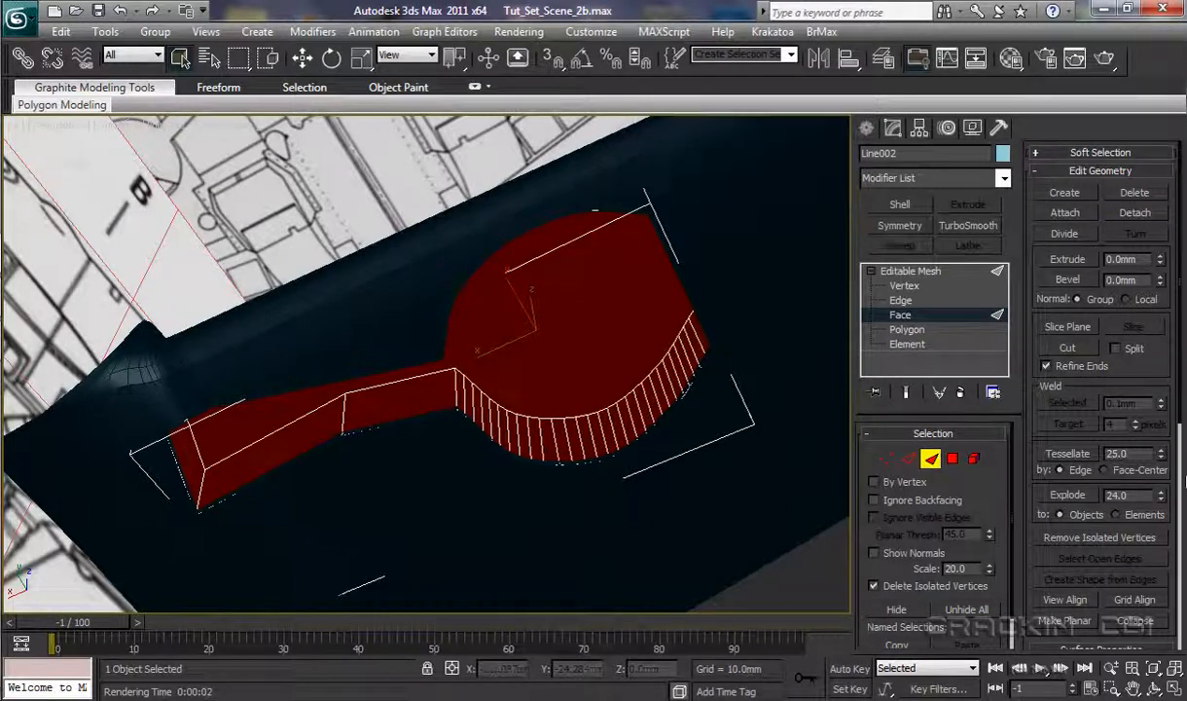
{"action": "left_click_drag", "start_coordinate": [1183, 401], "coordinate": [1179, 623]}
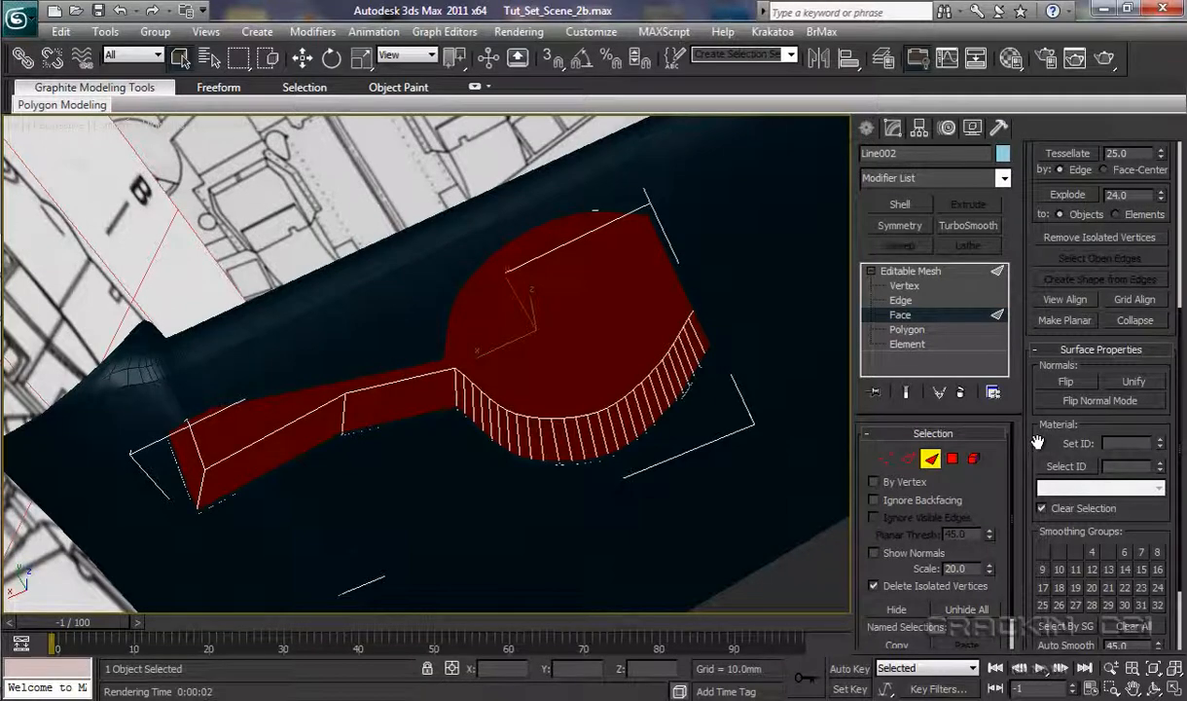
{"action": "left_click", "coordinate": [1069, 383]}
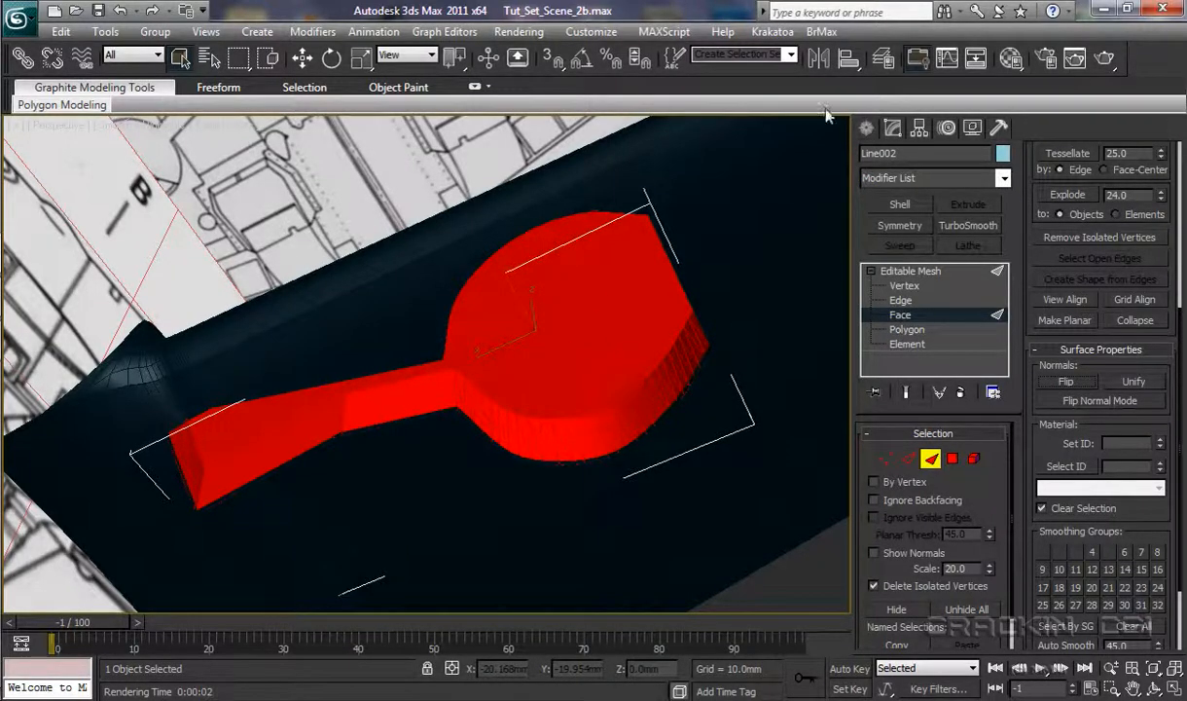
Render the perspective view to check the wheel well walls with their flipped normals, then close the rendered image
{"action": "left_click", "coordinate": [1044, 60]}
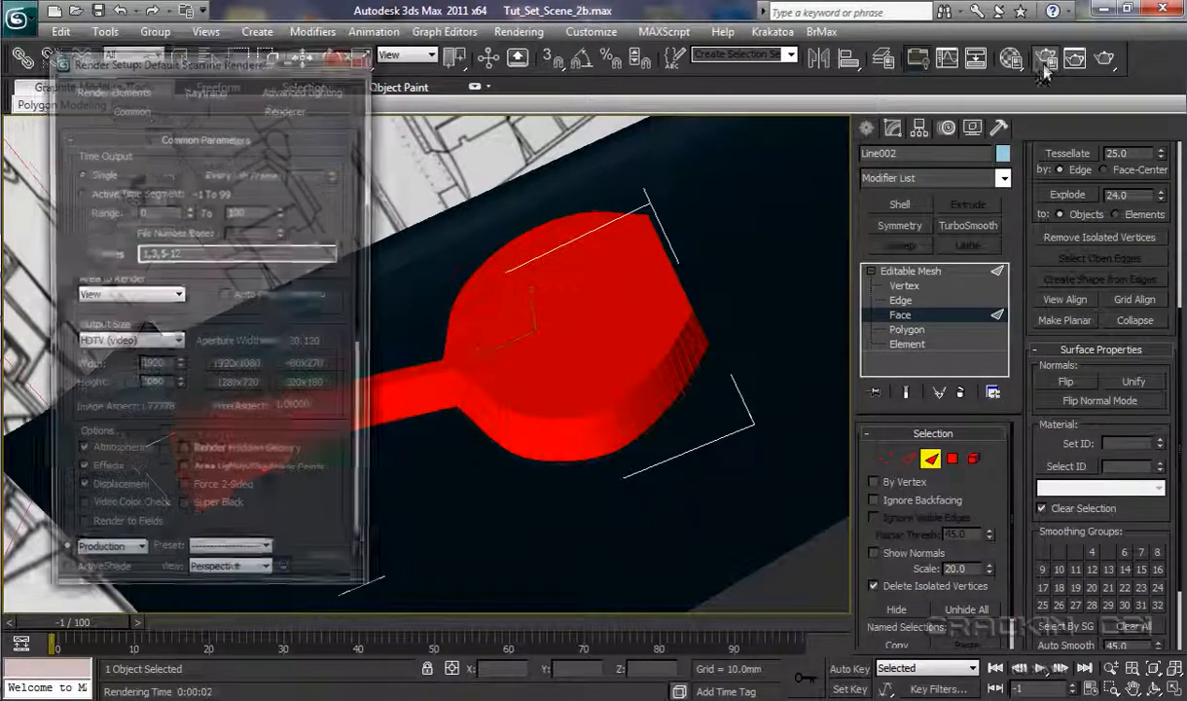
{"action": "left_click", "coordinate": [345, 573]}
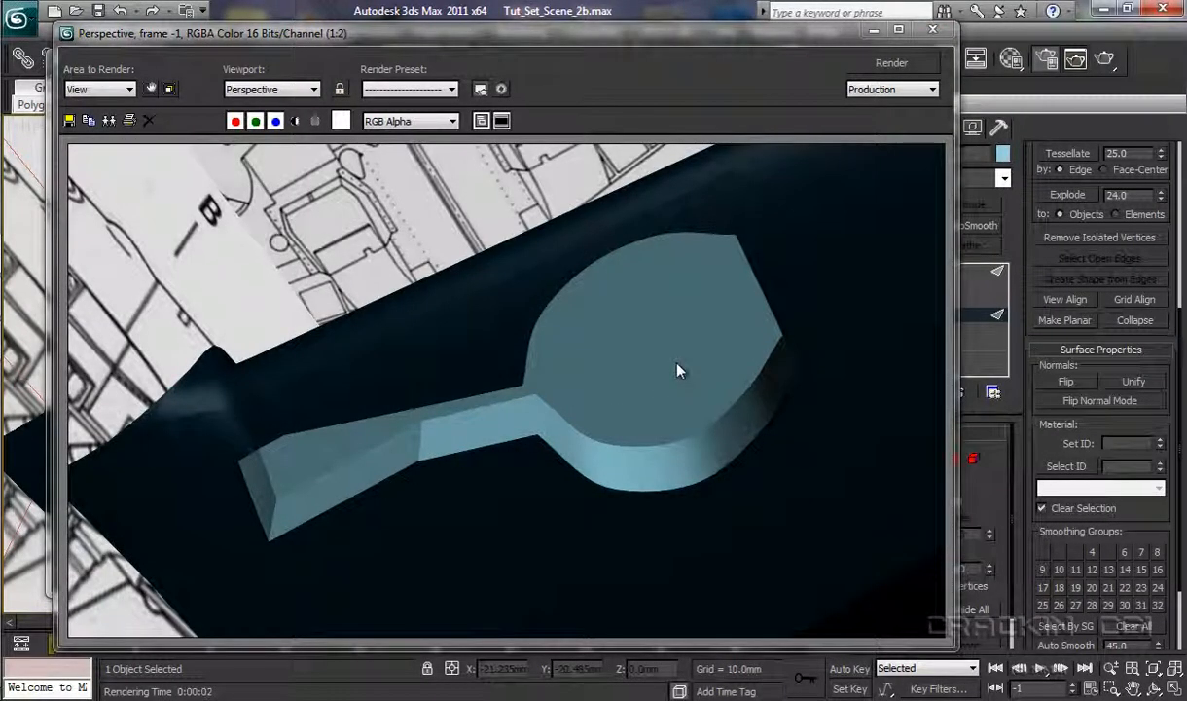
{"action": "left_click", "coordinate": [932, 33]}
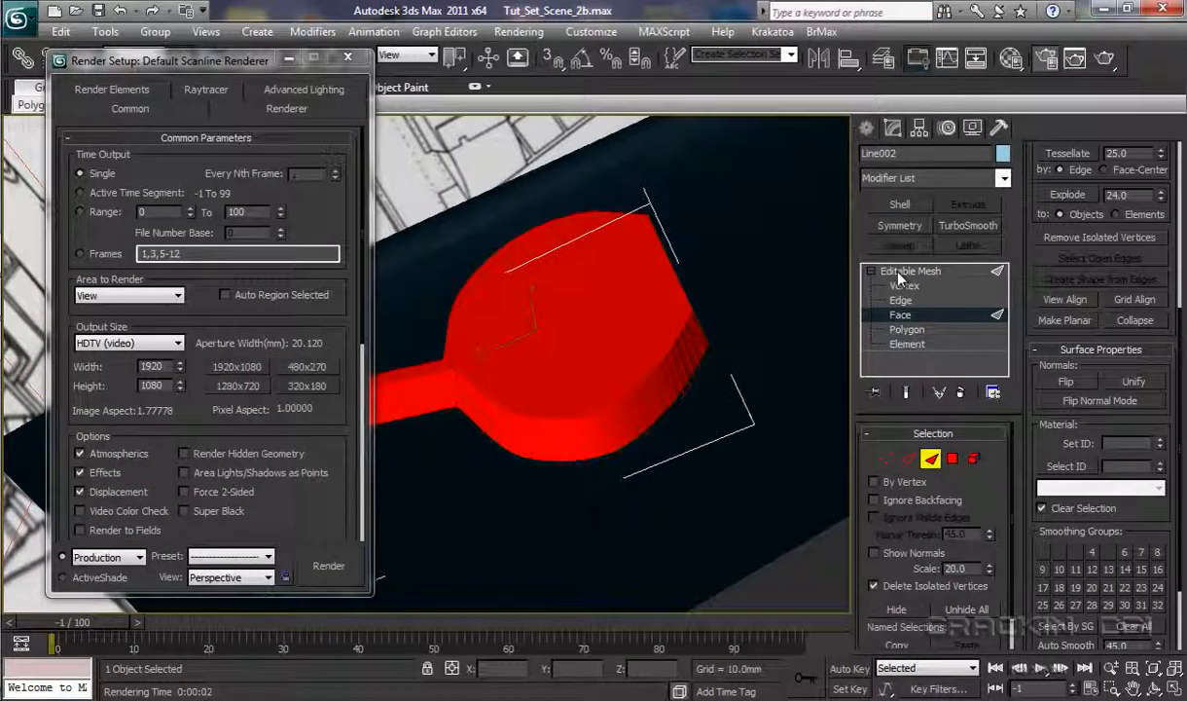
Return Line002 to object level, convert it to an Editable Poly and check it in a new perspective render
{"action": "left_click", "coordinate": [905, 272]}
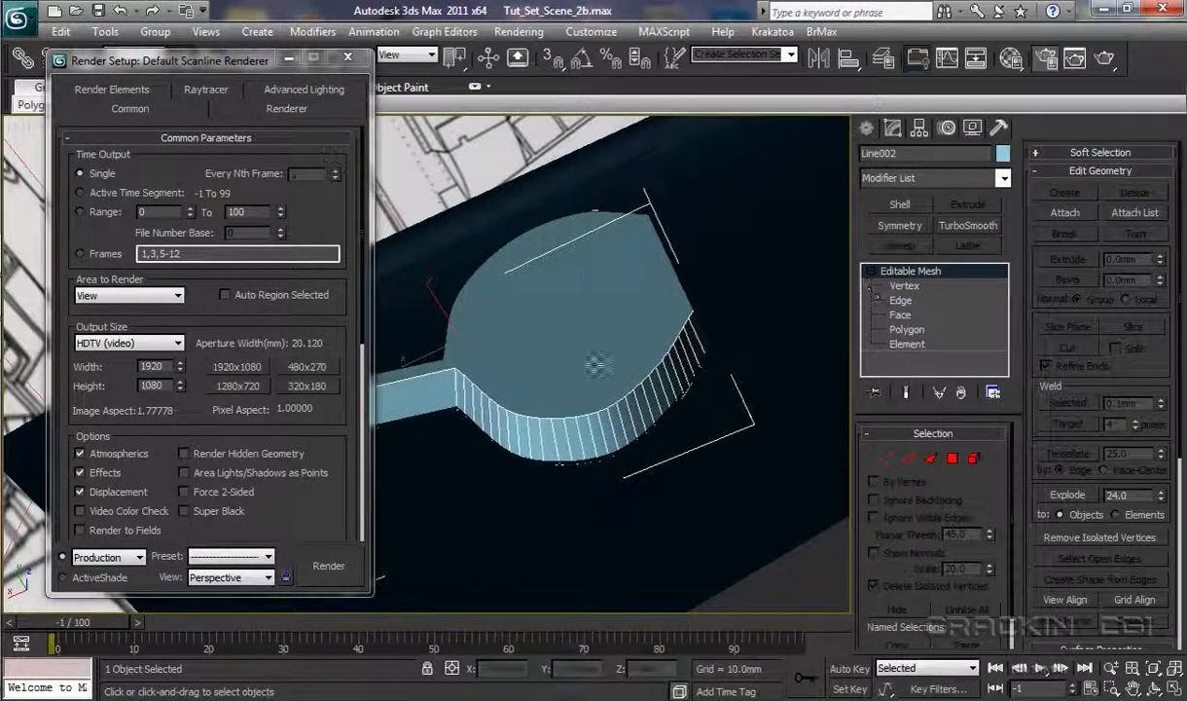
{"action": "right_click", "coordinate": [597, 363]}
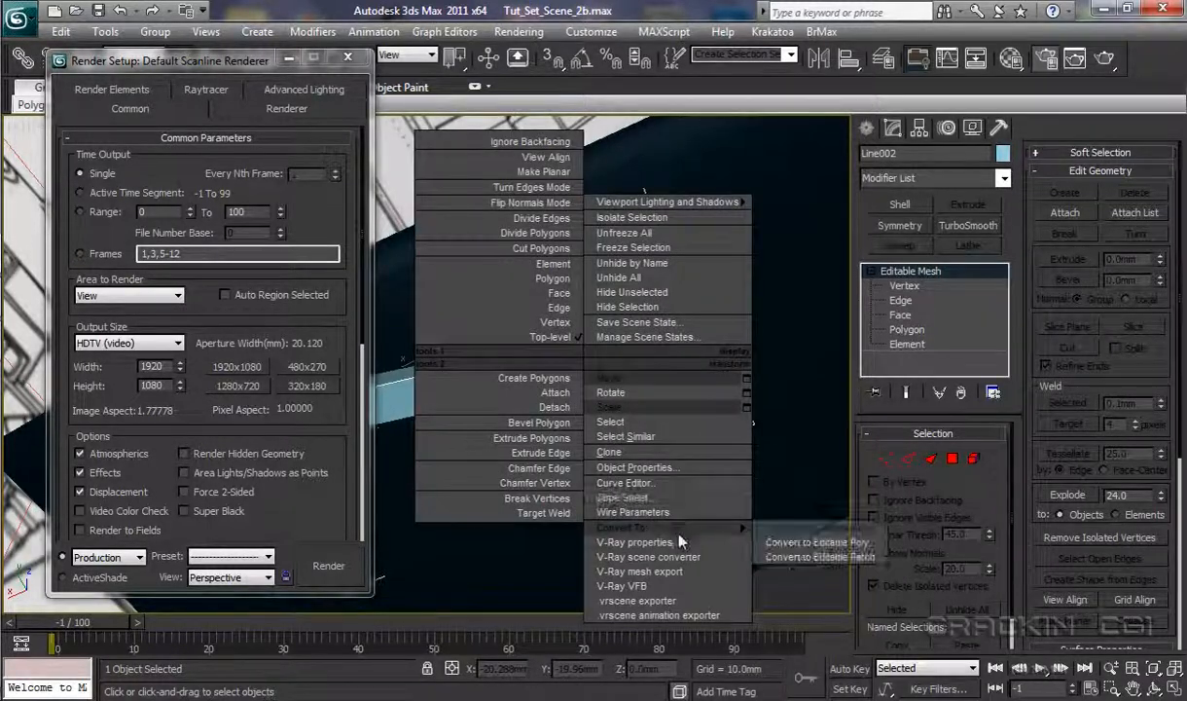
{"action": "left_click", "coordinate": [793, 542]}
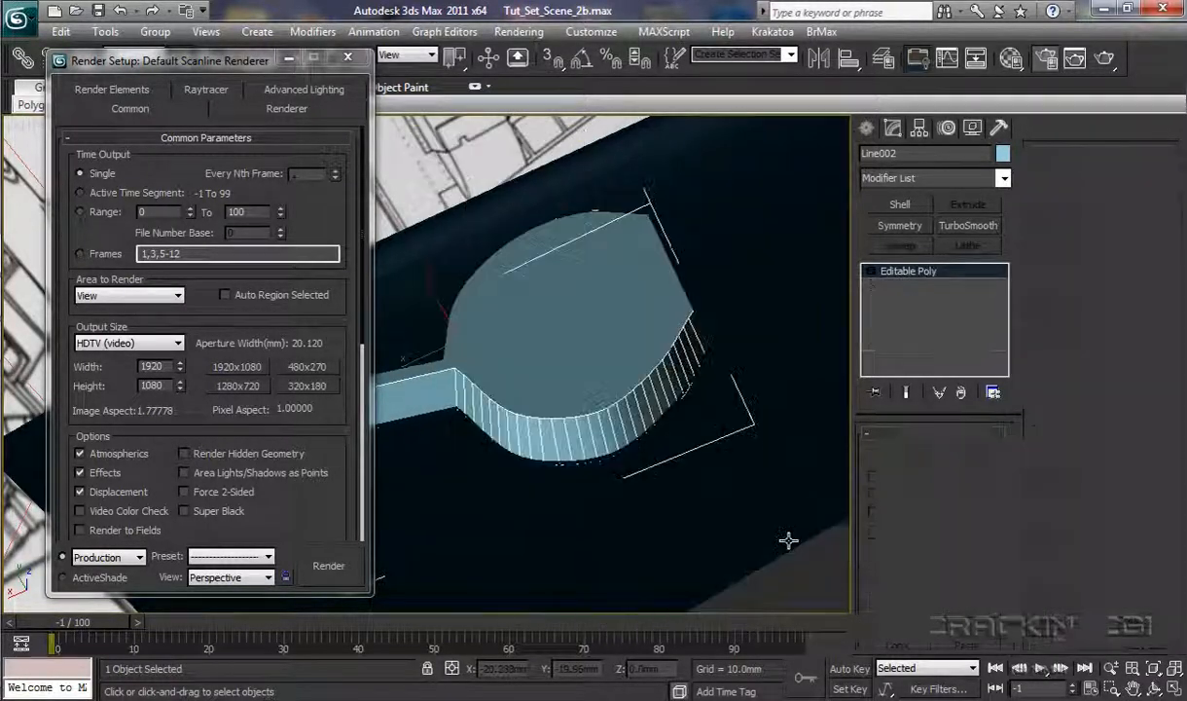
{"action": "left_click", "coordinate": [329, 566]}
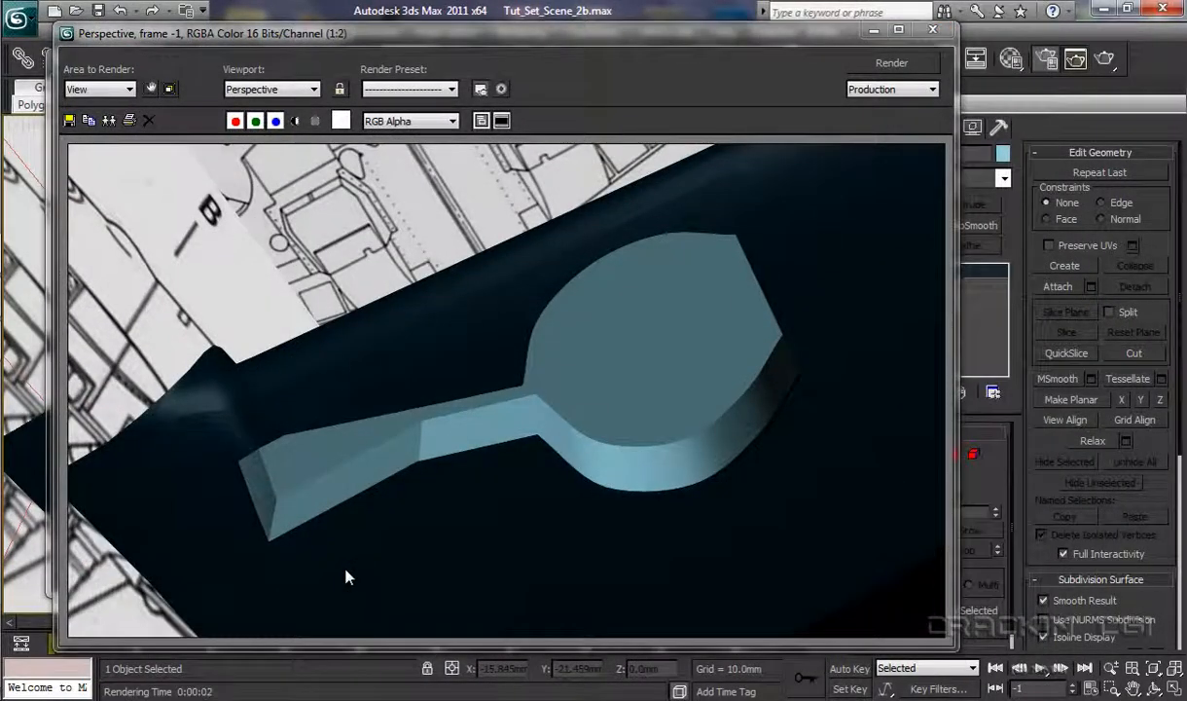
{"action": "left_click", "coordinate": [933, 29]}
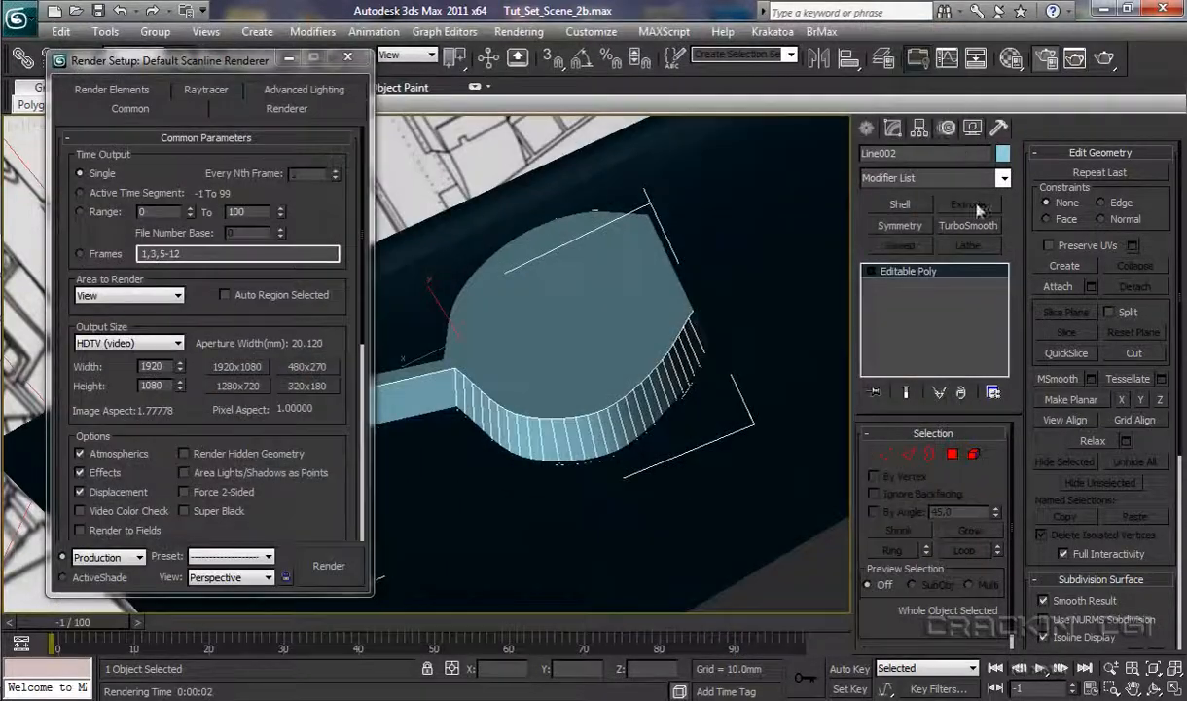
Change Line002's object color to the dark blue custom color that matches the wing
{"action": "left_click", "coordinate": [1002, 156]}
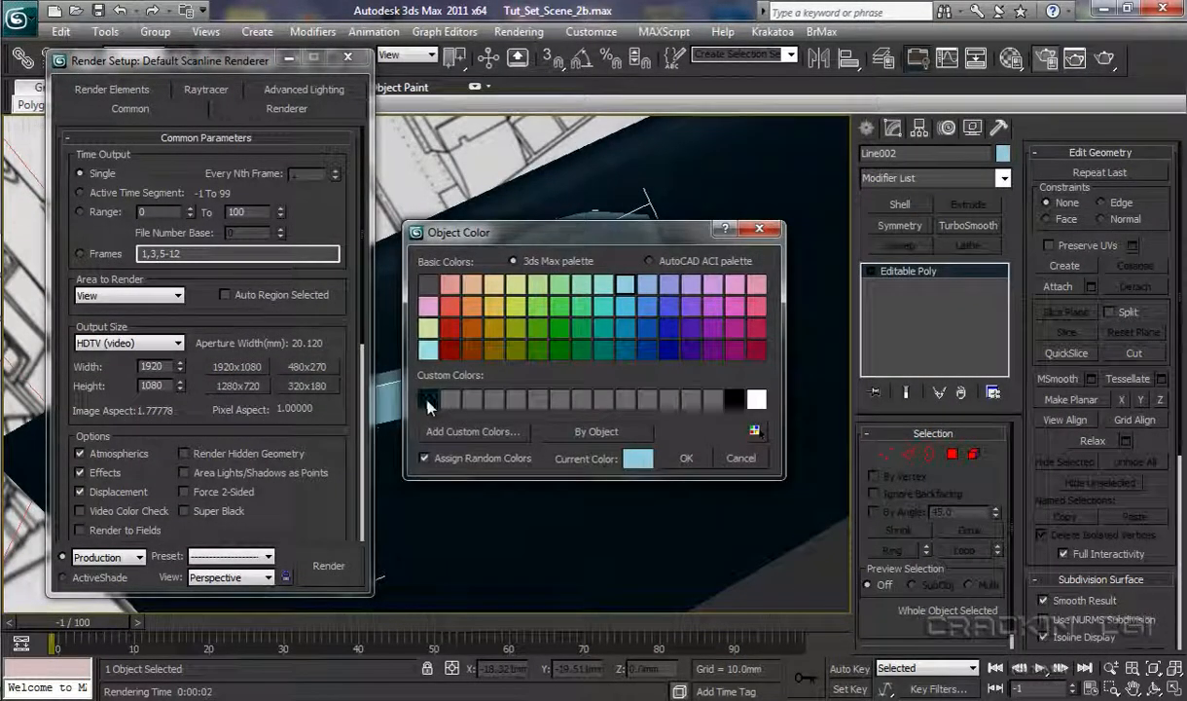
{"action": "left_click", "coordinate": [428, 400]}
{"action": "left_click", "coordinate": [685, 458]}
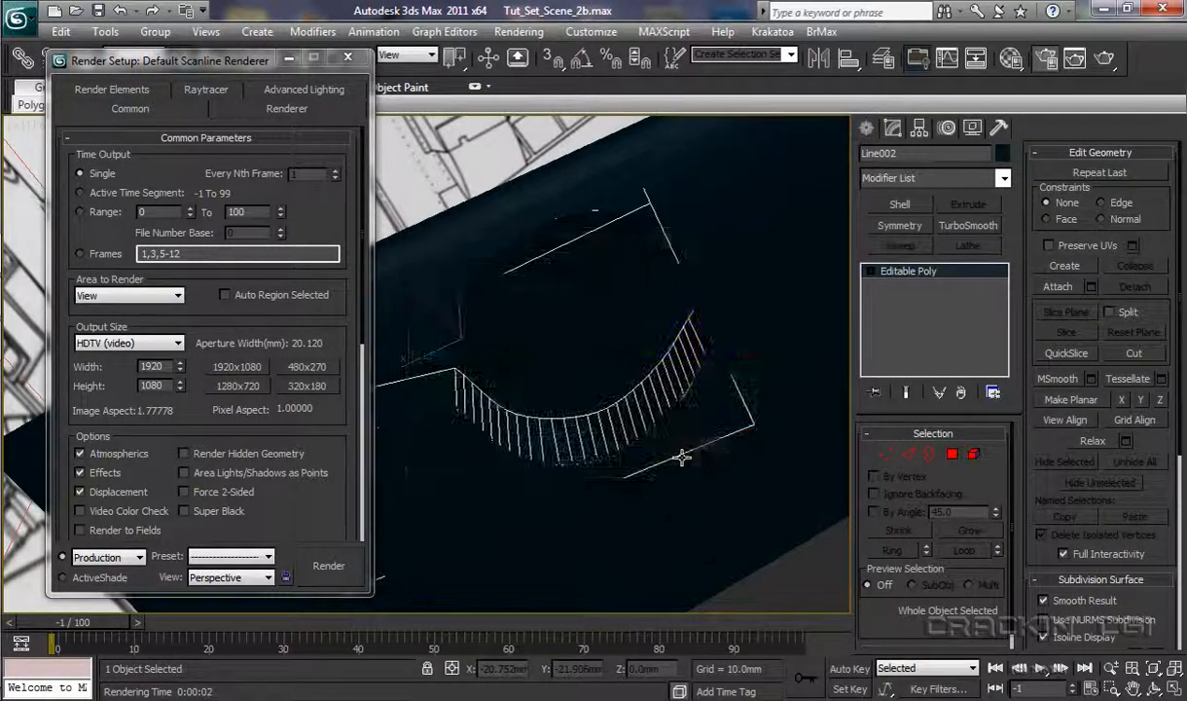
Render the perspective view to check the recolored wheel well against the wing, then close the render windows
{"action": "left_click", "coordinate": [329, 567]}
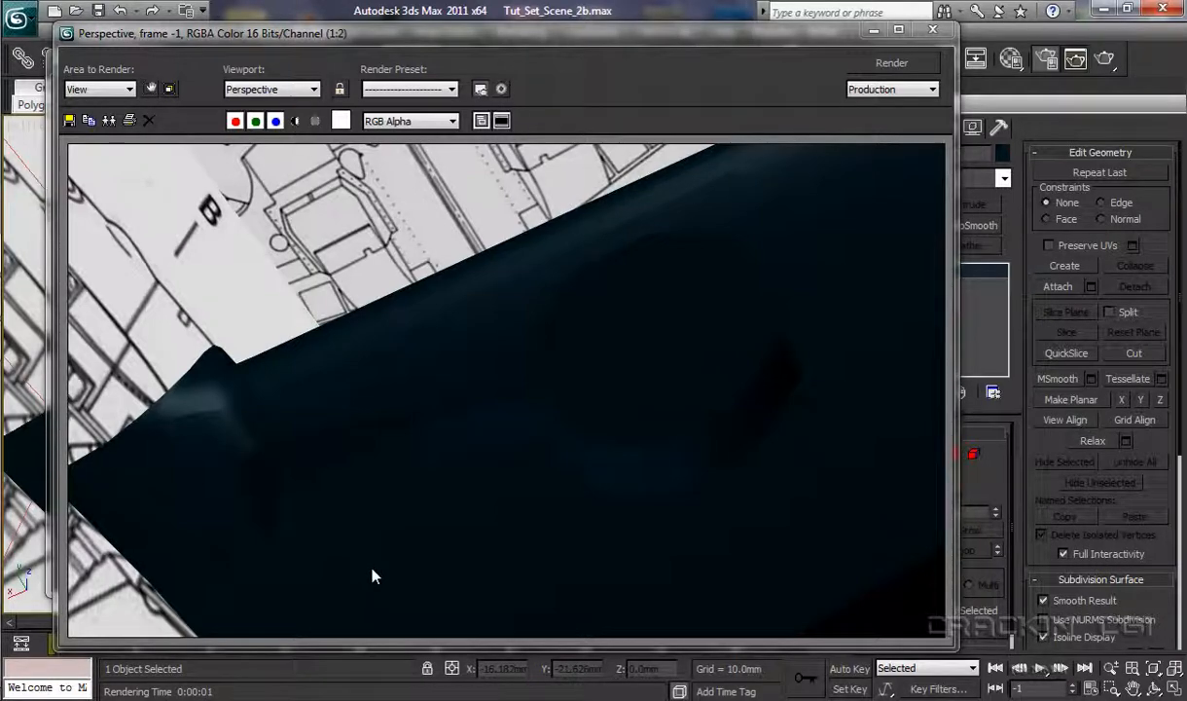
{"action": "left_click", "coordinate": [934, 32]}
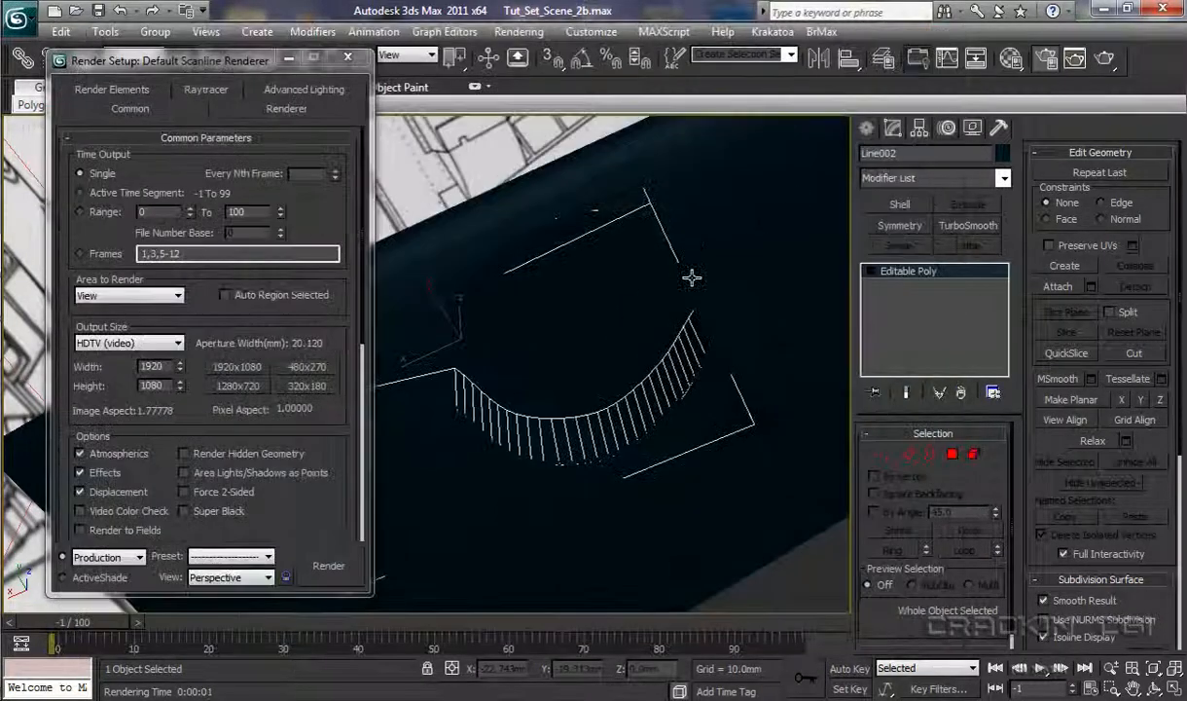
{"action": "left_click", "coordinate": [348, 60]}
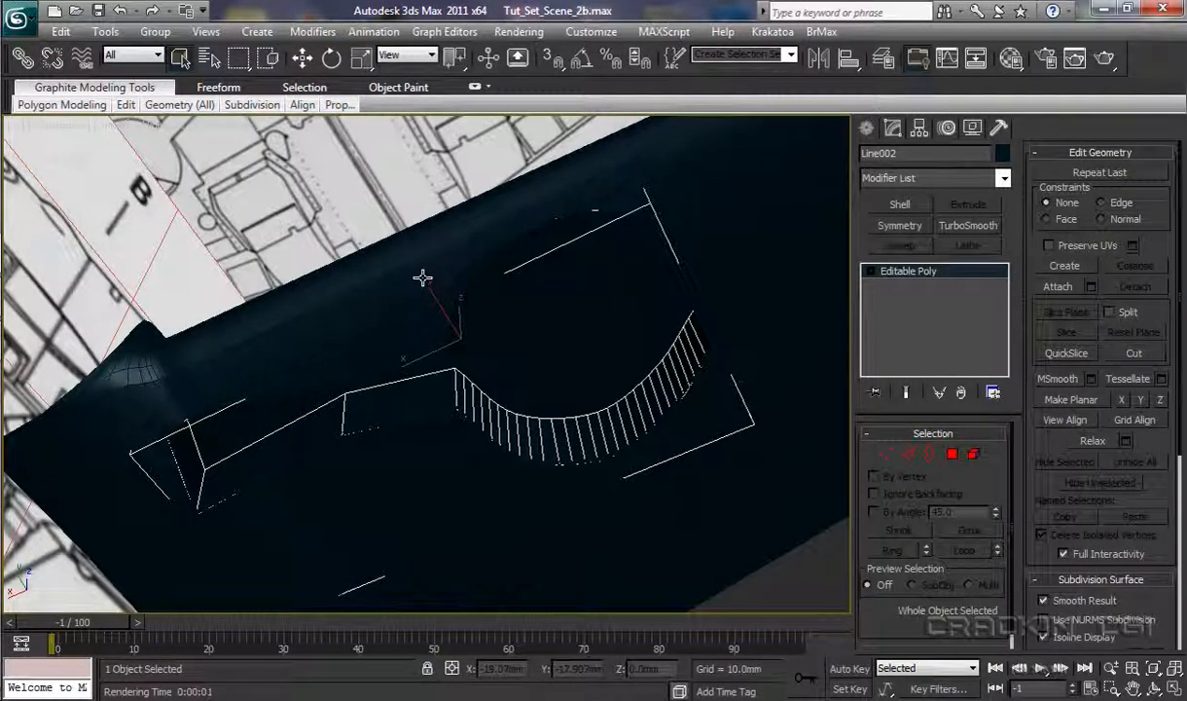
Select the Undercarriage01 panel and attach the Line002 wheel well walls to it
{"action": "key", "text": "4"}
{"action": "left_click", "coordinate": [300, 353]}
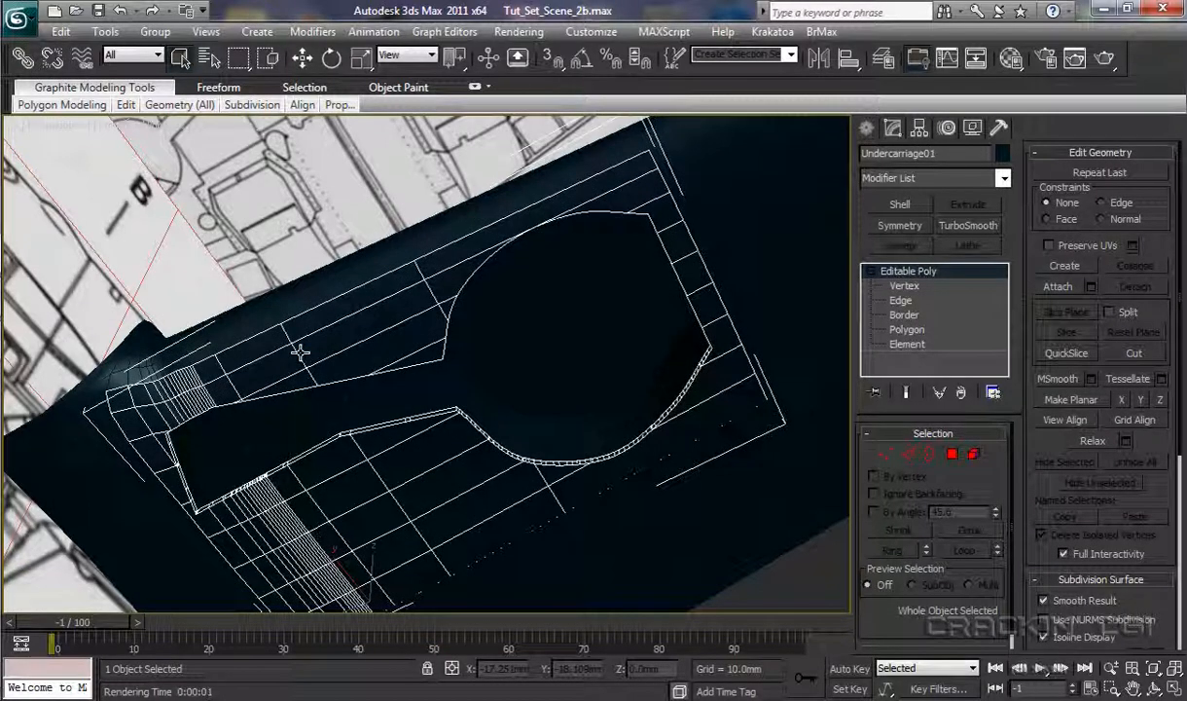
{"action": "left_click", "coordinate": [1059, 289]}
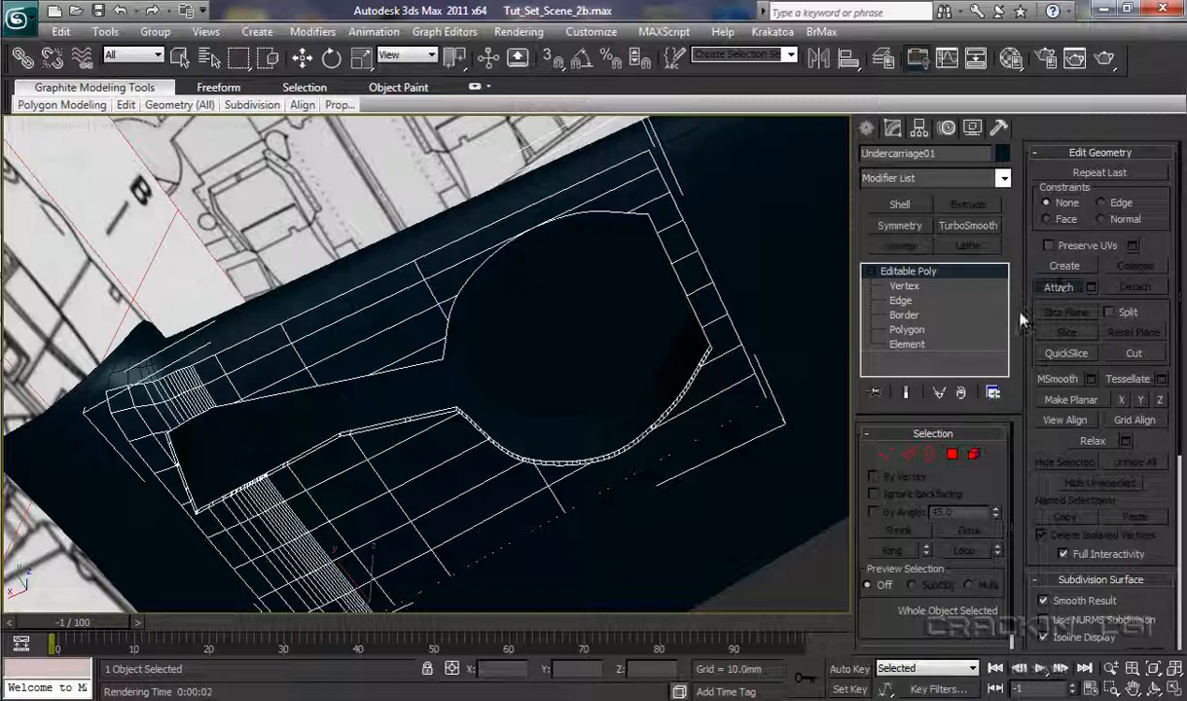
{"action": "left_click", "coordinate": [623, 423]}
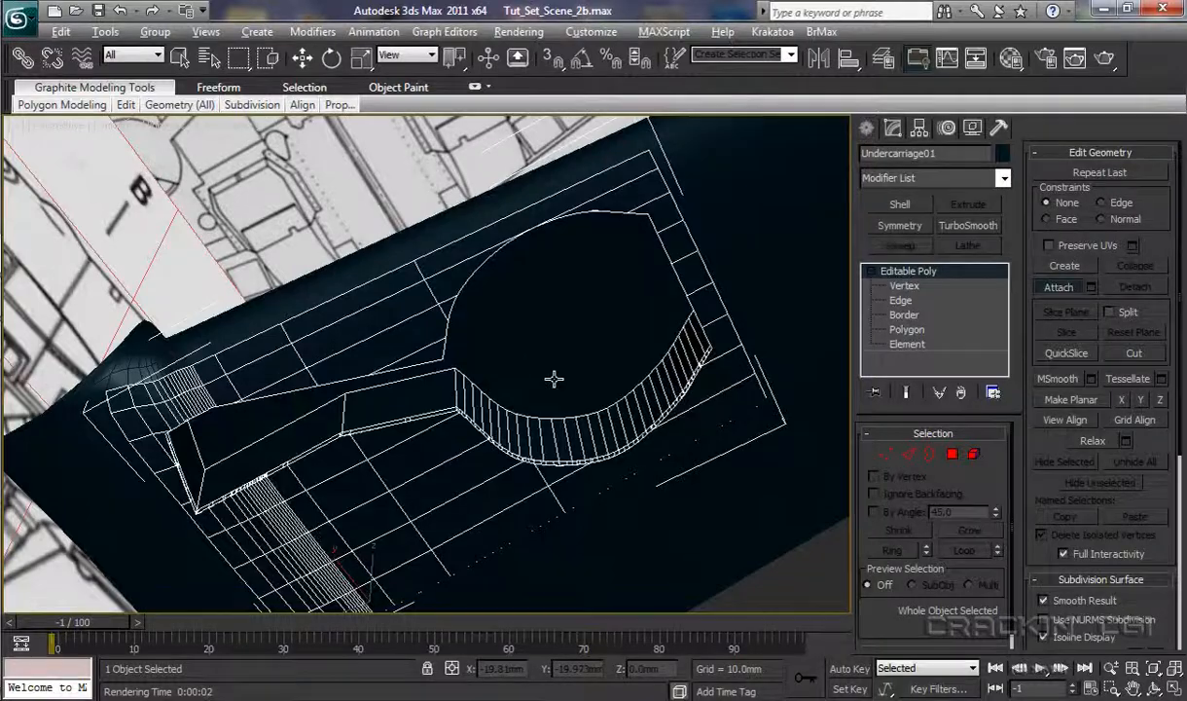
Move Undercarriage01 down along Z to about 15.78 mm to test the attached walls, then undo the move
{"action": "middle_click_drag", "start_coordinate": [553, 377], "coordinate": [548, 431], "text": "alt"}
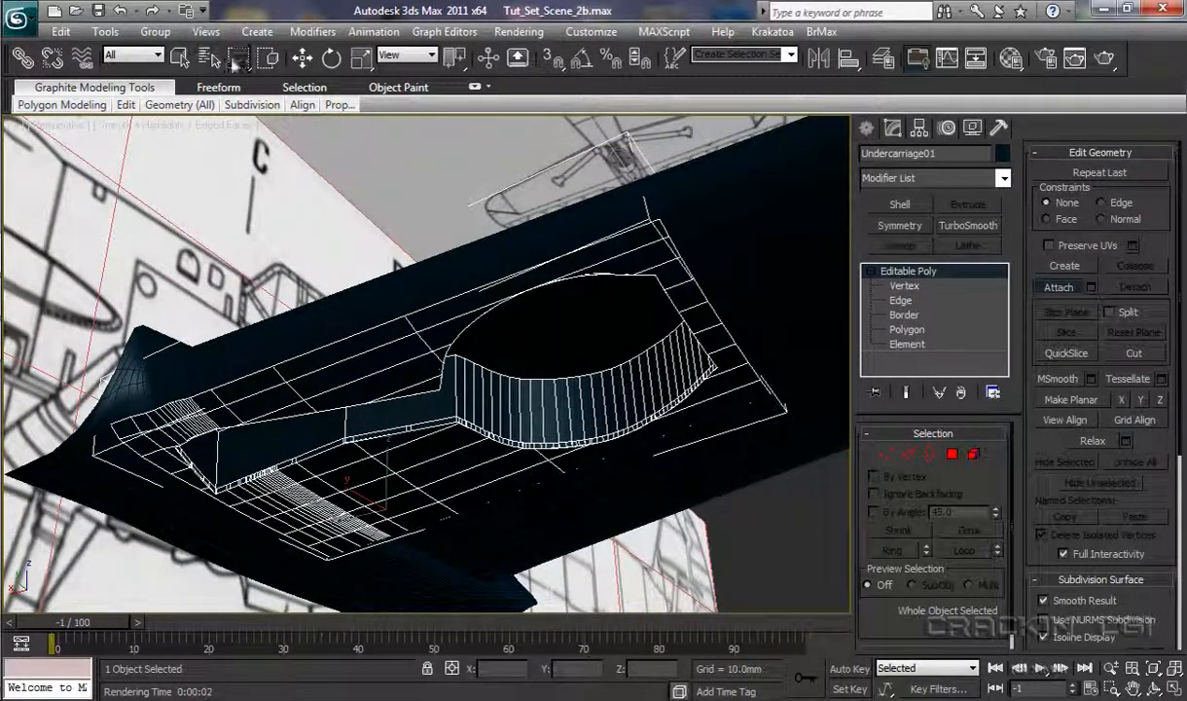
{"action": "left_click", "coordinate": [303, 57]}
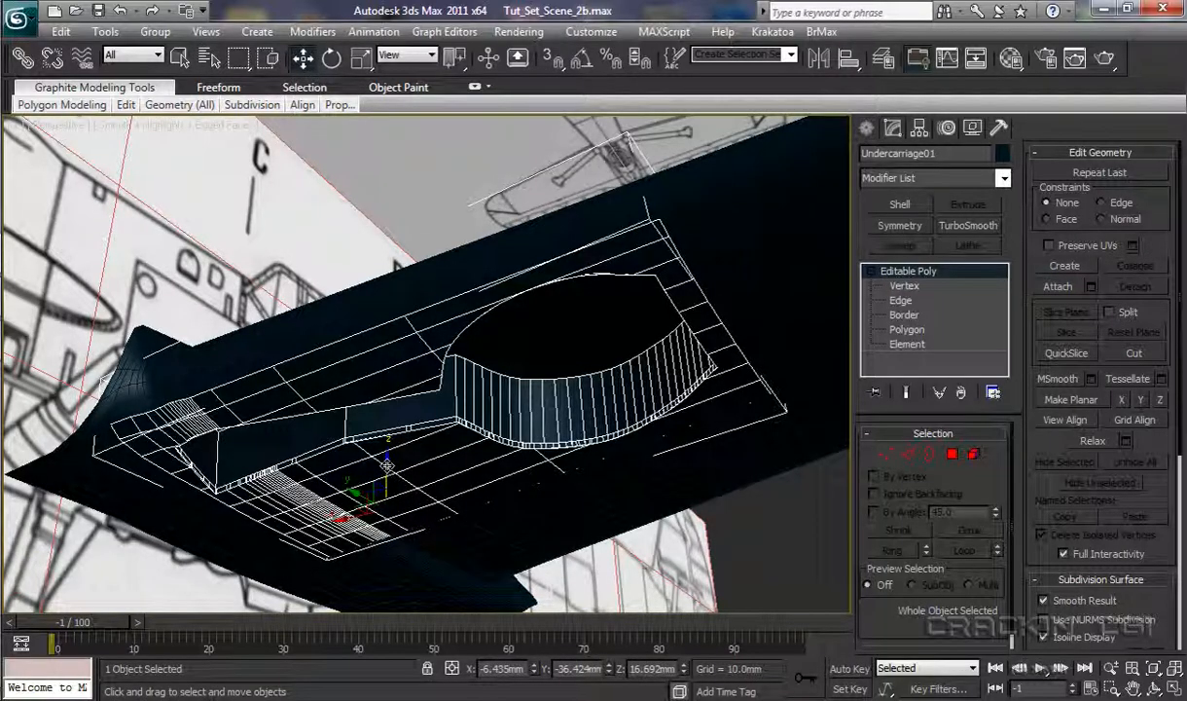
{"action": "left_click_drag", "start_coordinate": [388, 467], "coordinate": [406, 482]}
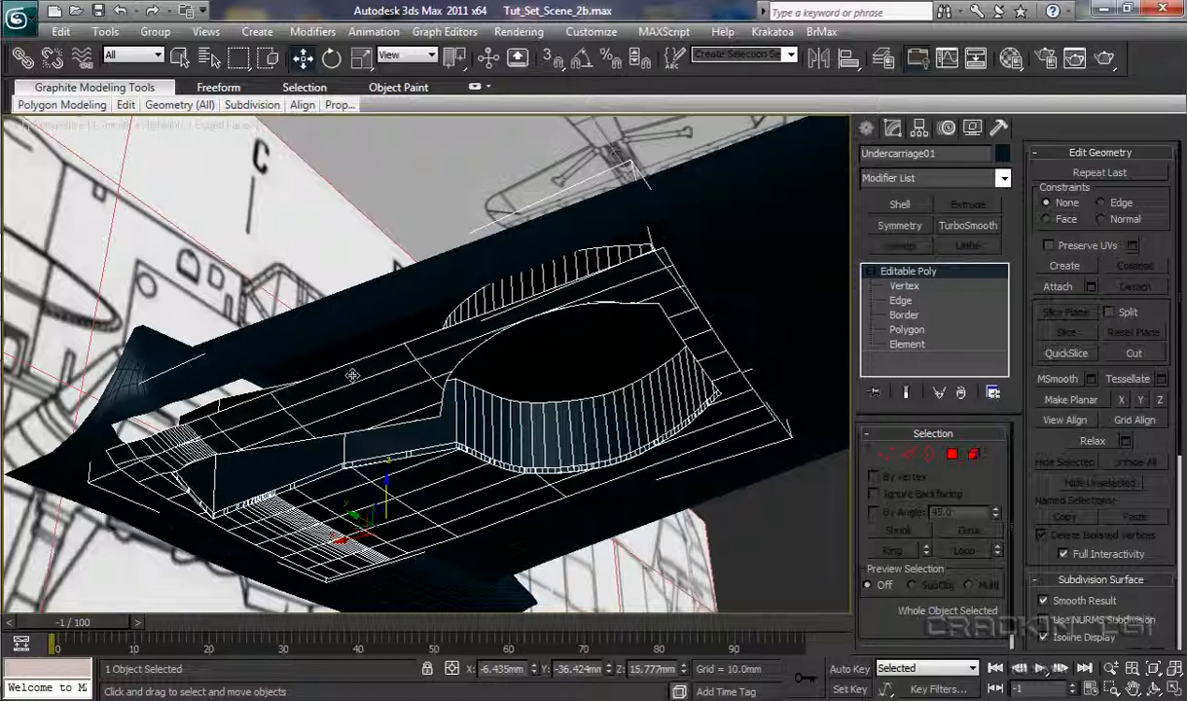
{"action": "left_click", "coordinate": [119, 14]}
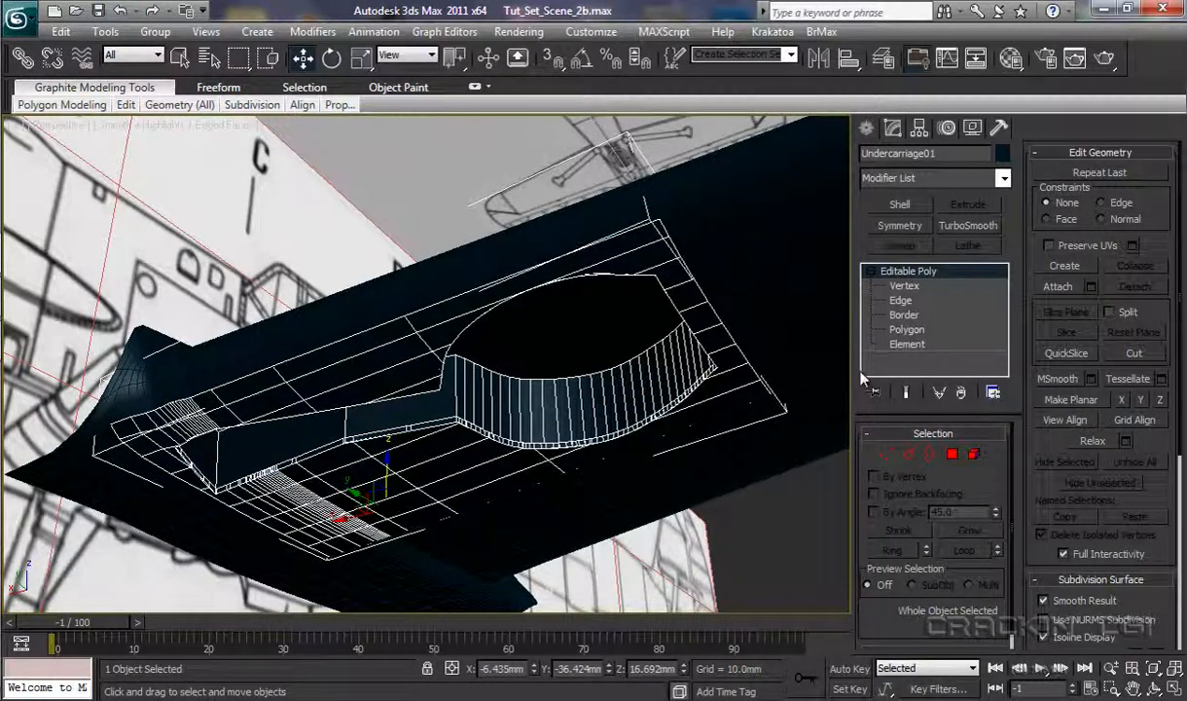
Freeze Undercarriage01 in the Front_Wing layer and close the layer manager
{"action": "left_click", "coordinate": [887, 61]}
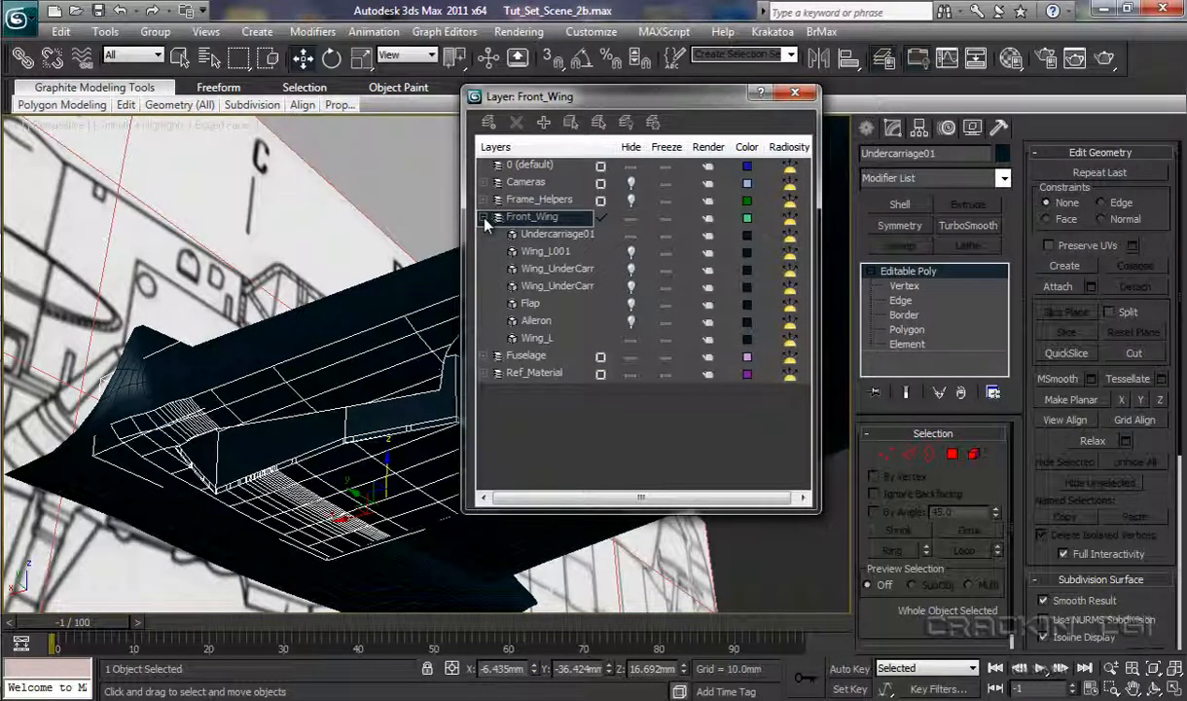
{"action": "left_click", "coordinate": [664, 237]}
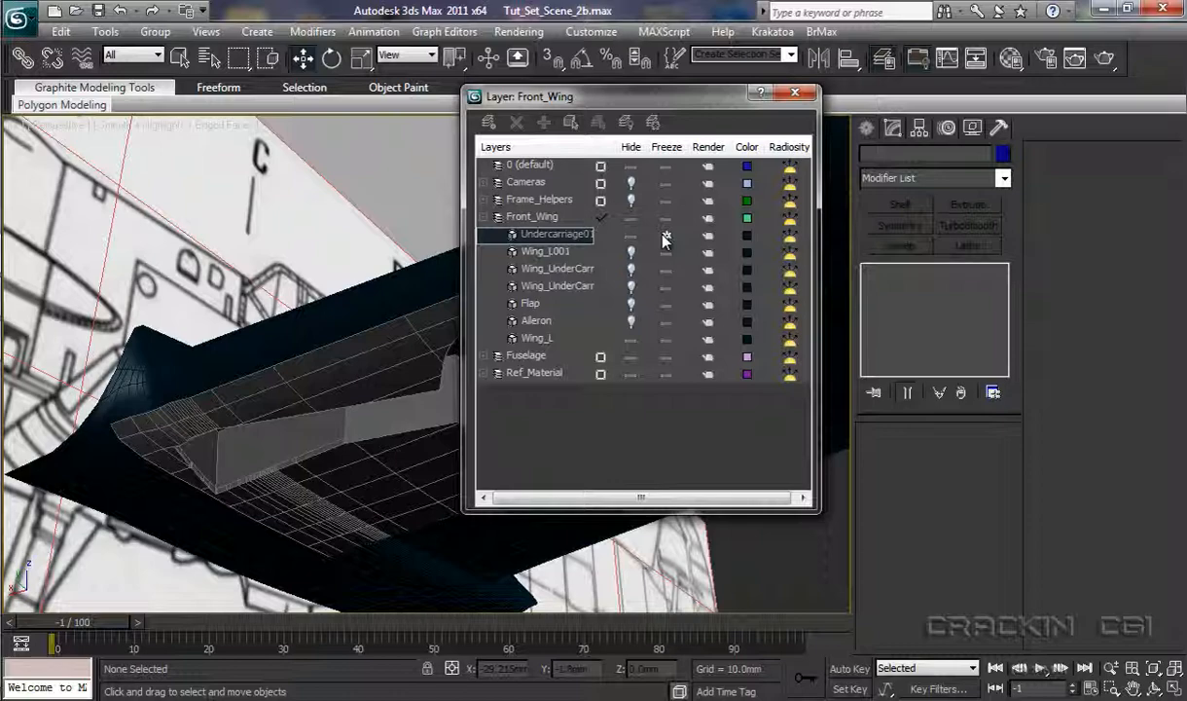
{"action": "left_click", "coordinate": [793, 94]}
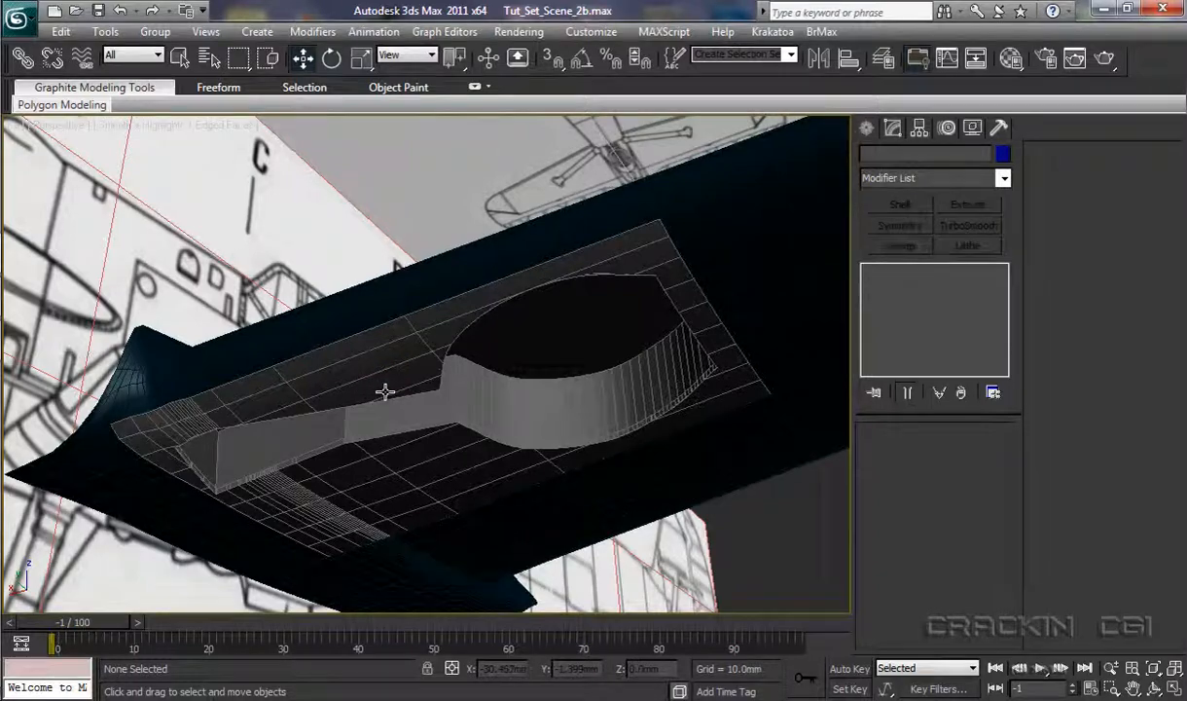
Open the reference photos frouch_bf109e_17.jpg and whl1.jpg from the 109_Images folder with the Asset Browser, then close the browser
{"action": "middle_click_drag", "start_coordinate": [408, 442], "coordinate": [416, 398], "text": "alt"}
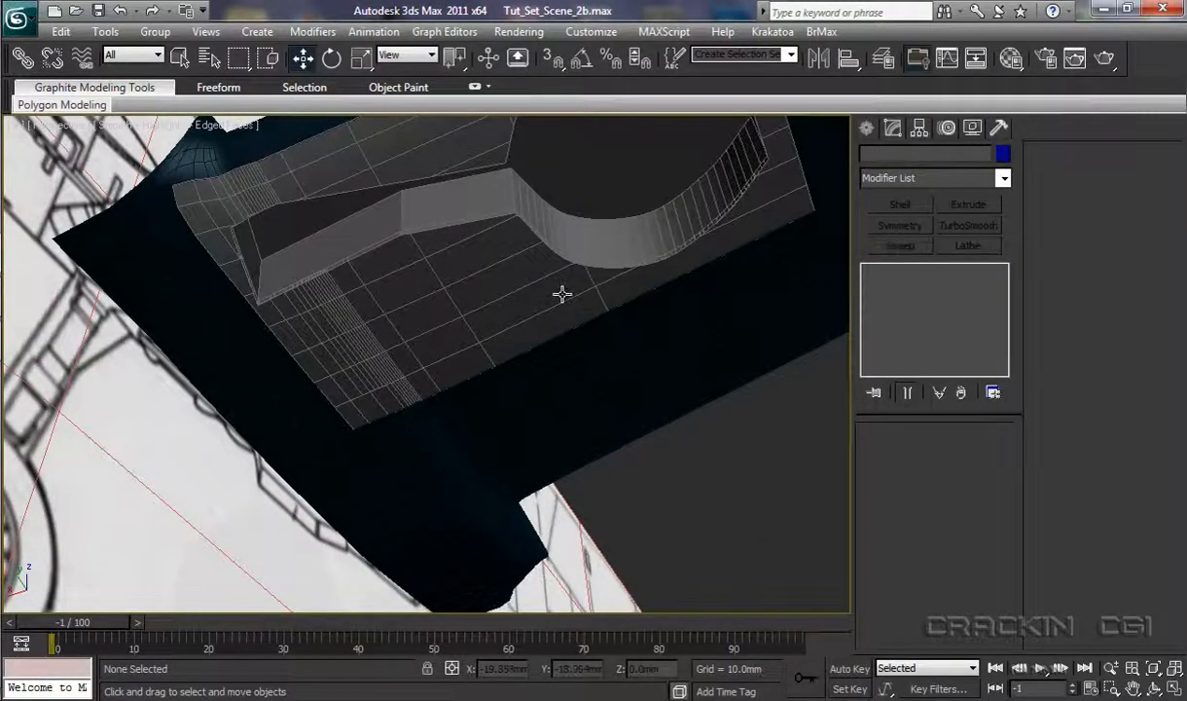
{"action": "middle_click_drag", "start_coordinate": [545, 287], "coordinate": [560, 386], "text": "alt"}
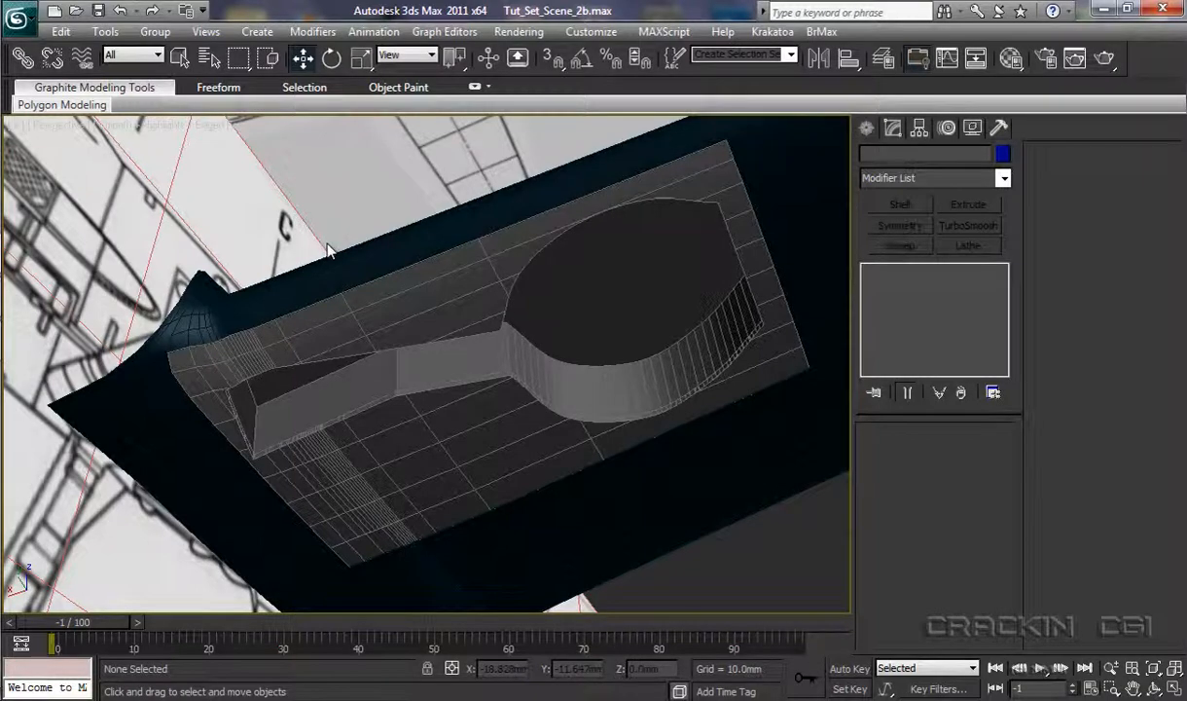
{"action": "left_click", "coordinate": [1001, 129]}
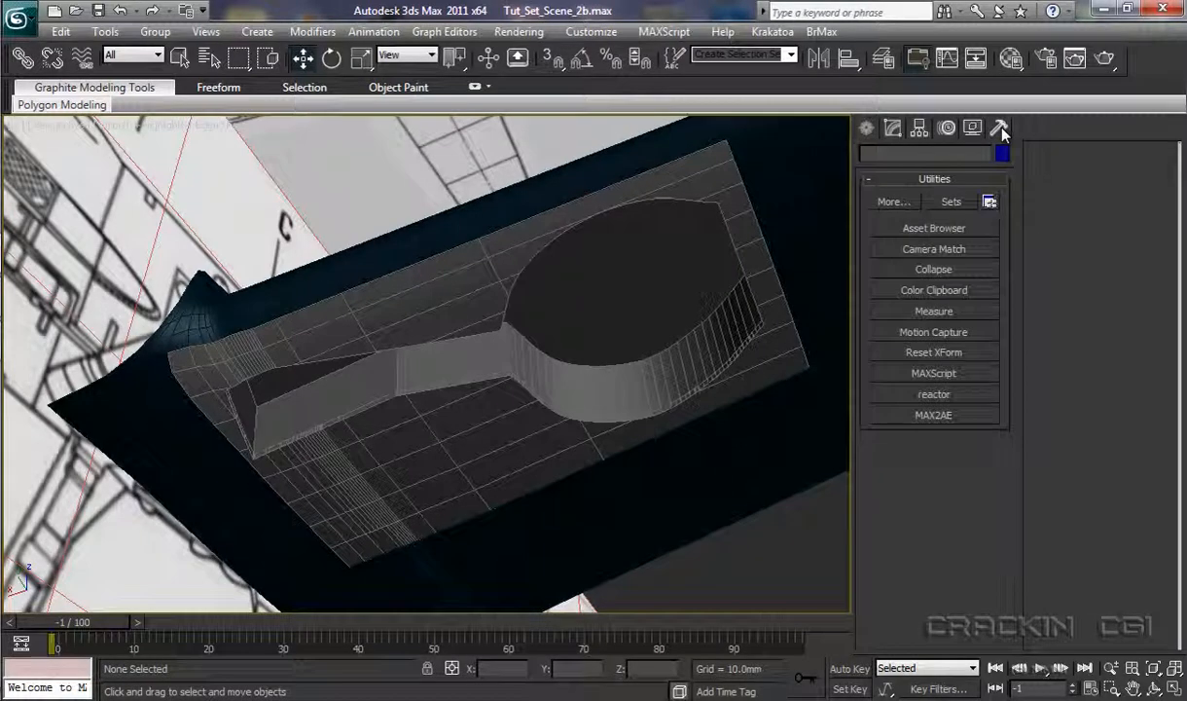
{"action": "left_click", "coordinate": [935, 229]}
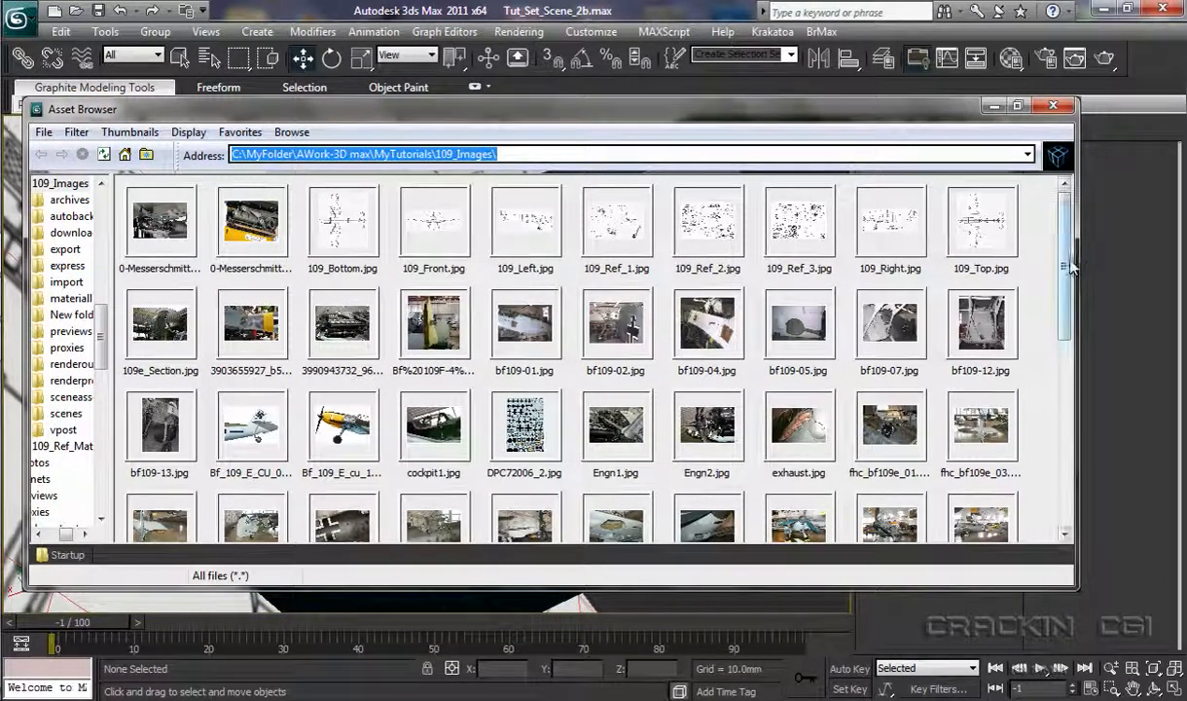
{"action": "left_click_drag", "start_coordinate": [1068, 270], "coordinate": [1097, 460]}
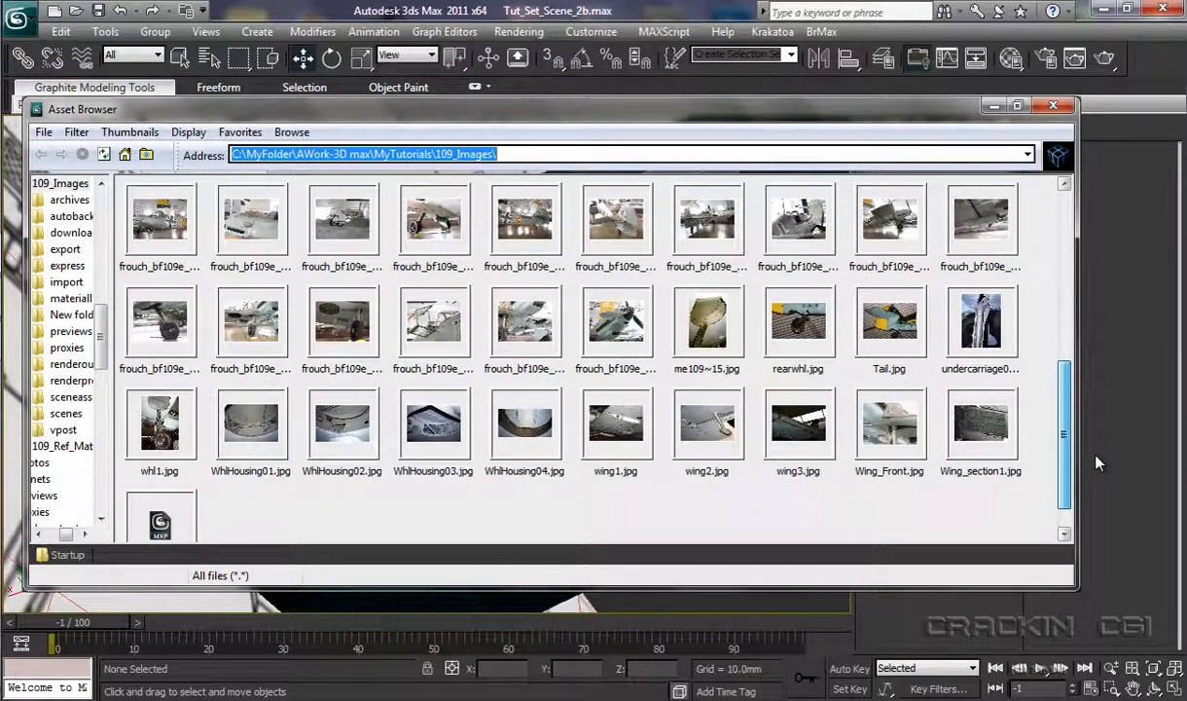
{"action": "double_click", "coordinate": [340, 329]}
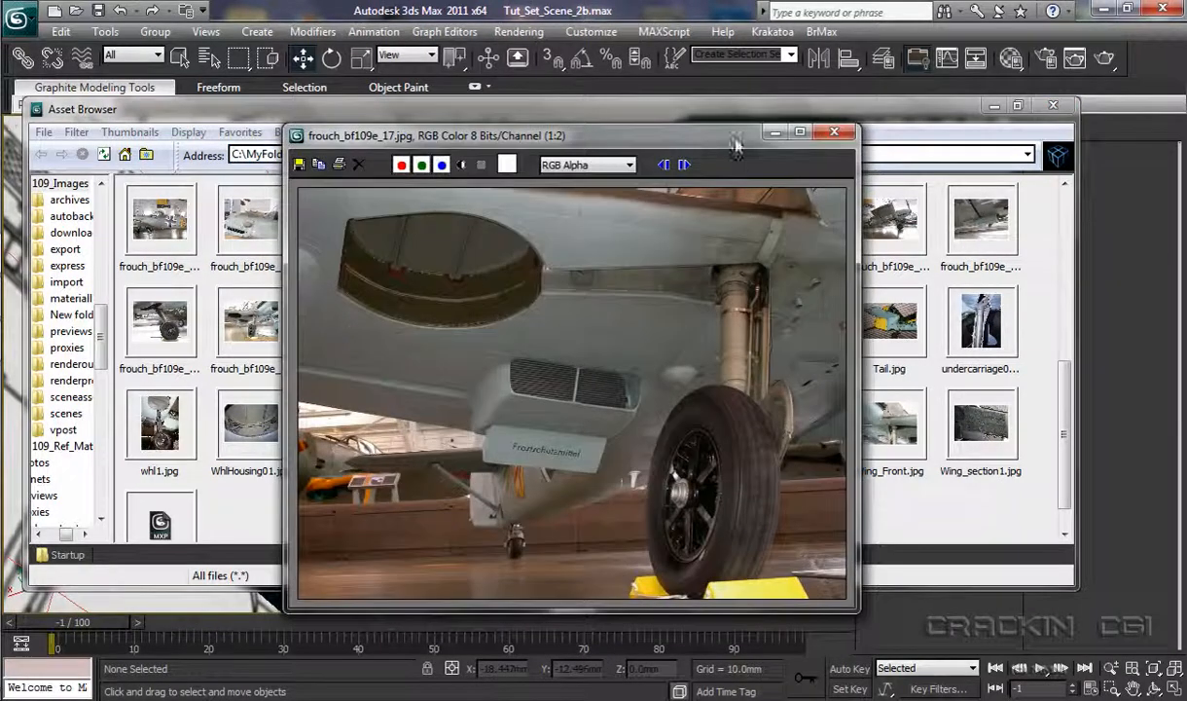
{"action": "left_click_drag", "start_coordinate": [706, 144], "coordinate": [1047, 137]}
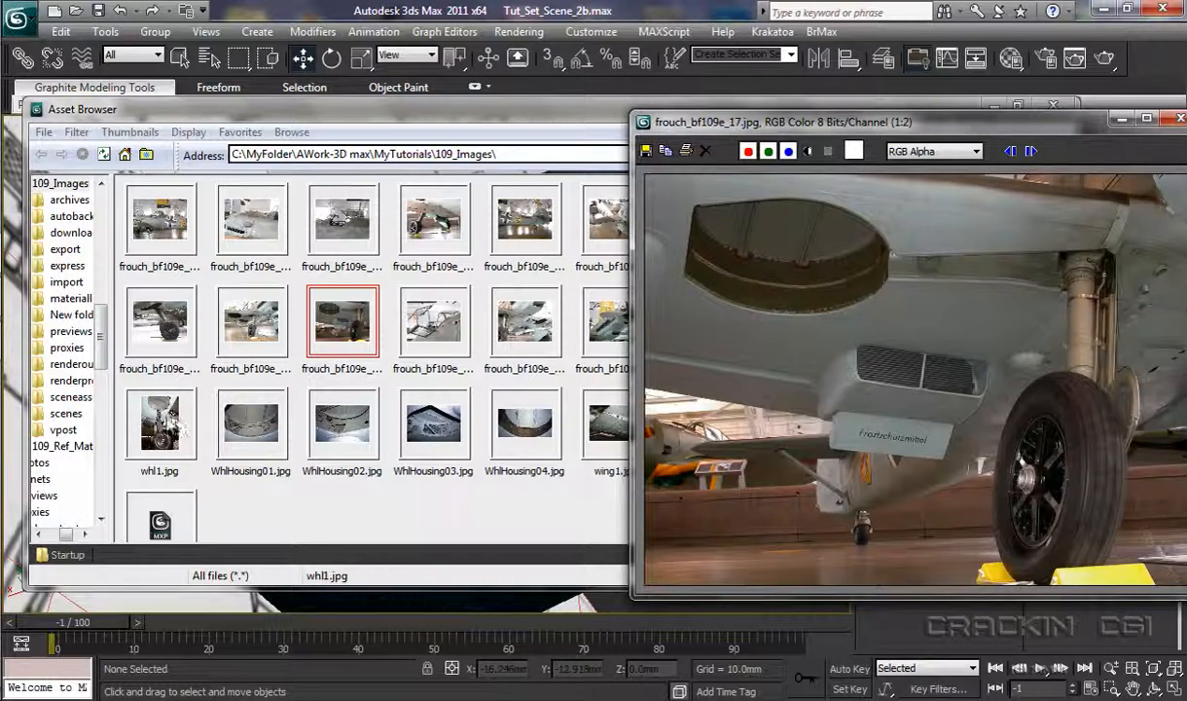
{"action": "double_click", "coordinate": [168, 420]}
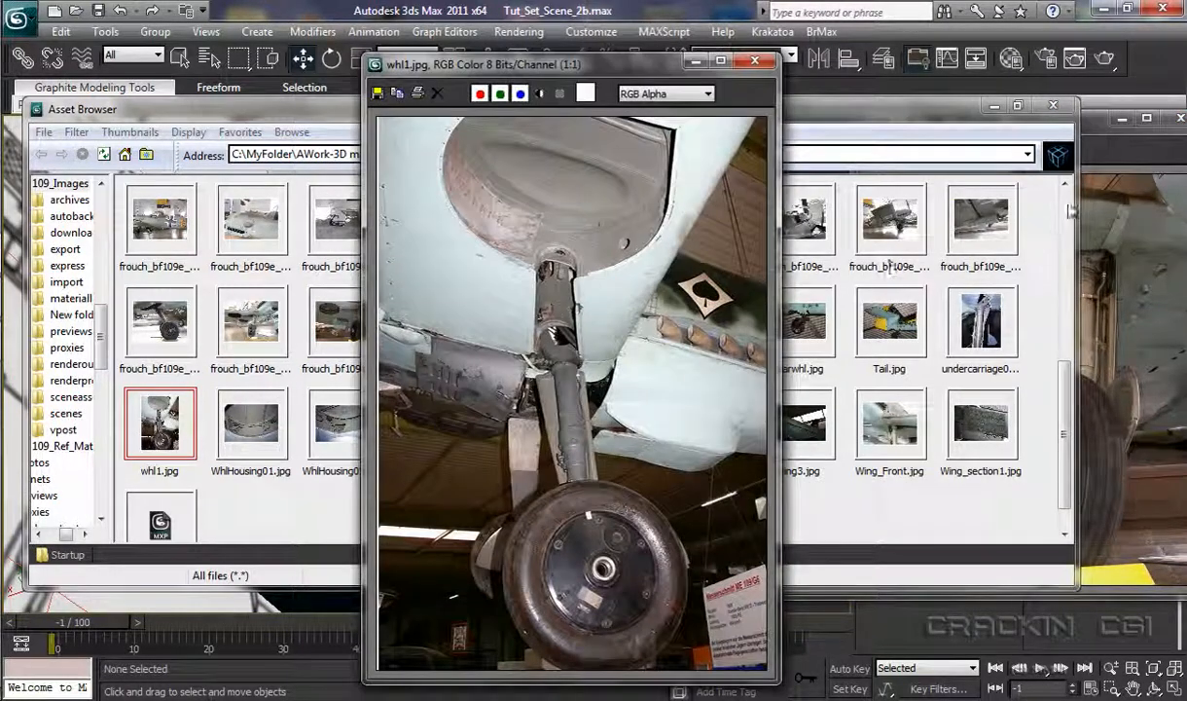
{"action": "left_click", "coordinate": [1052, 107]}
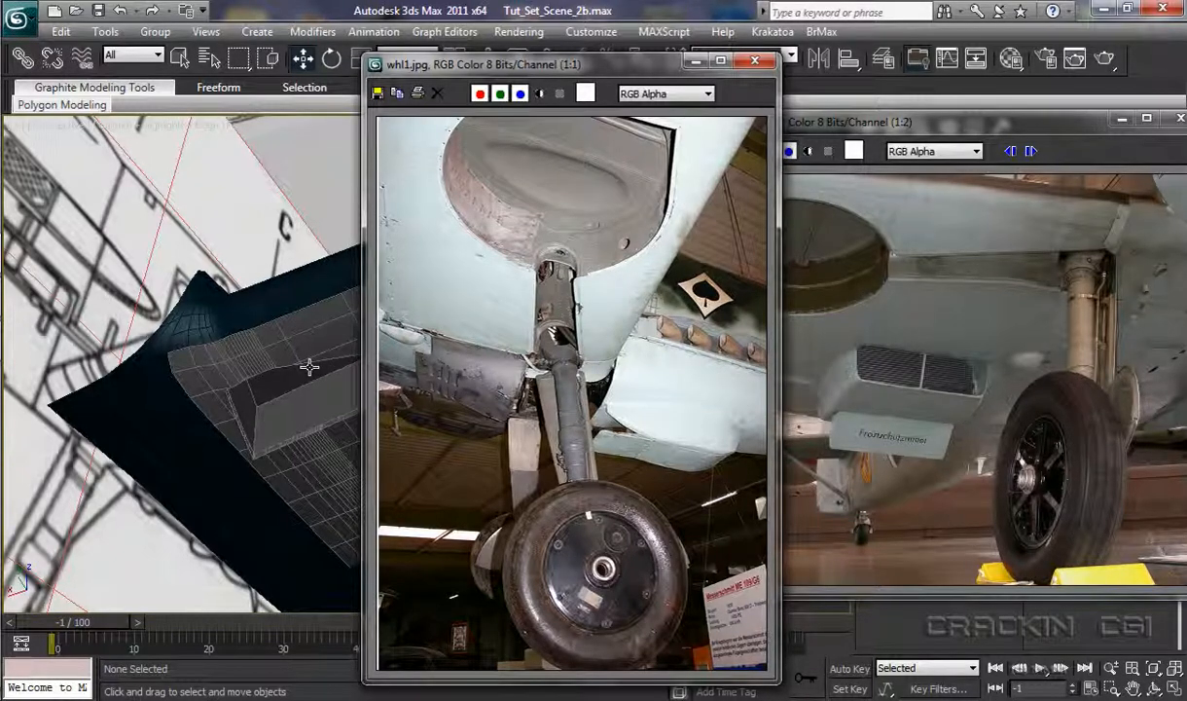
Arrange the two reference photos beside the model to compare the wheel well's shape and inner walls, then close both photos
{"action": "left_click_drag", "start_coordinate": [599, 68], "coordinate": [880, 57]}
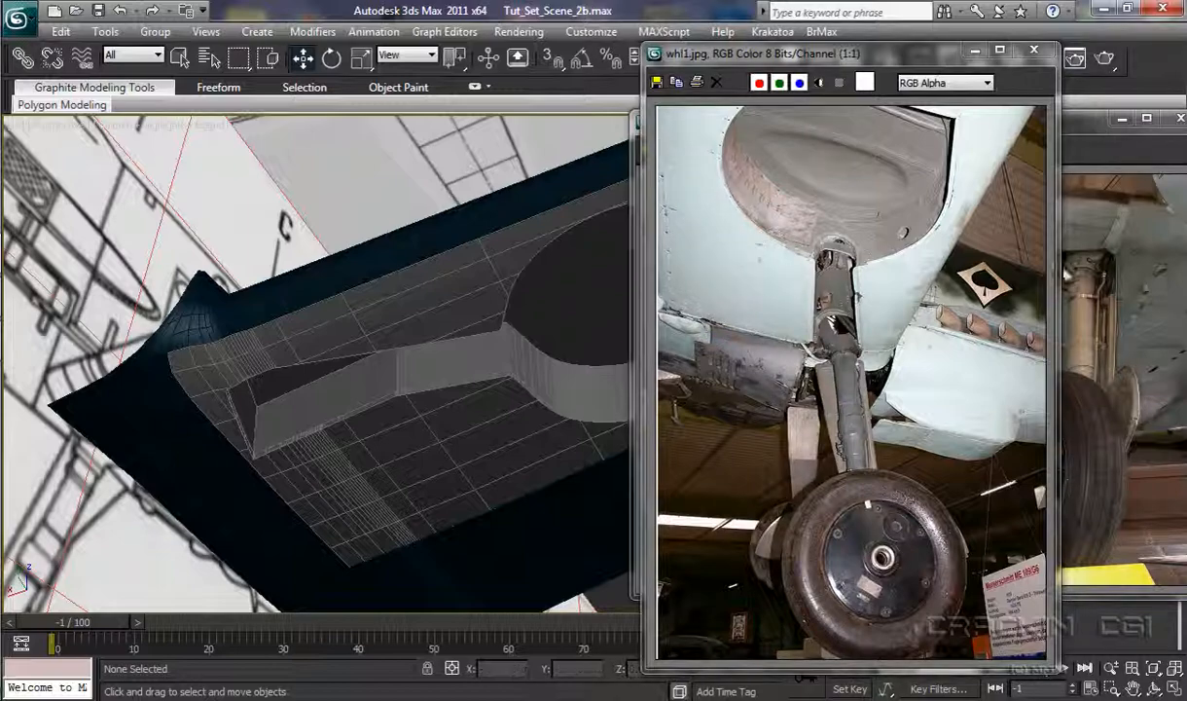
{"action": "left_click_drag", "start_coordinate": [825, 57], "coordinate": [312, 24]}
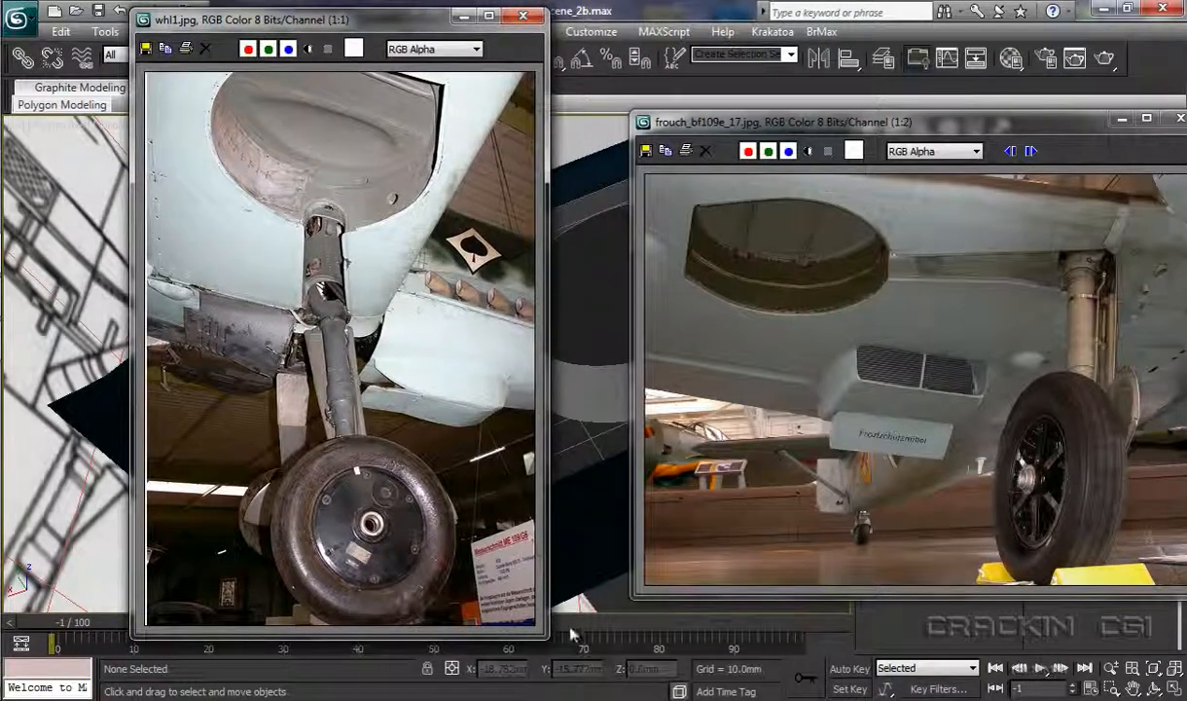
{"action": "left_click_drag", "start_coordinate": [546, 635], "coordinate": [505, 344]}
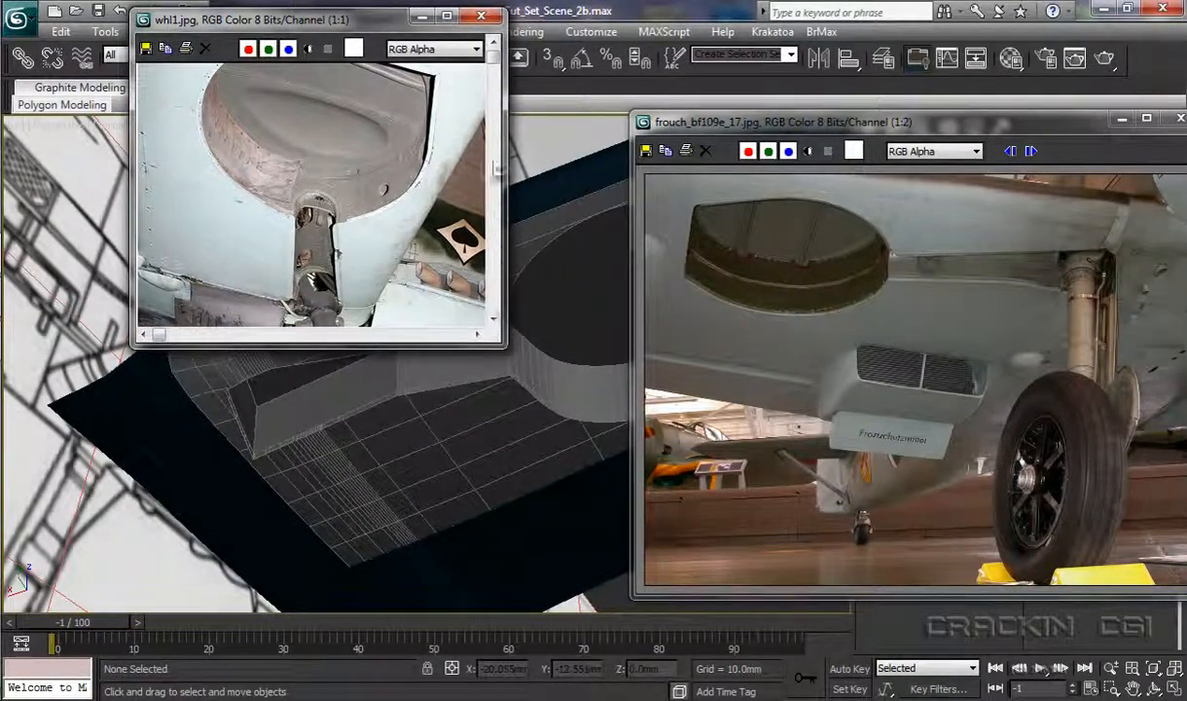
{"action": "left_click_drag", "start_coordinate": [388, 25], "coordinate": [258, 329]}
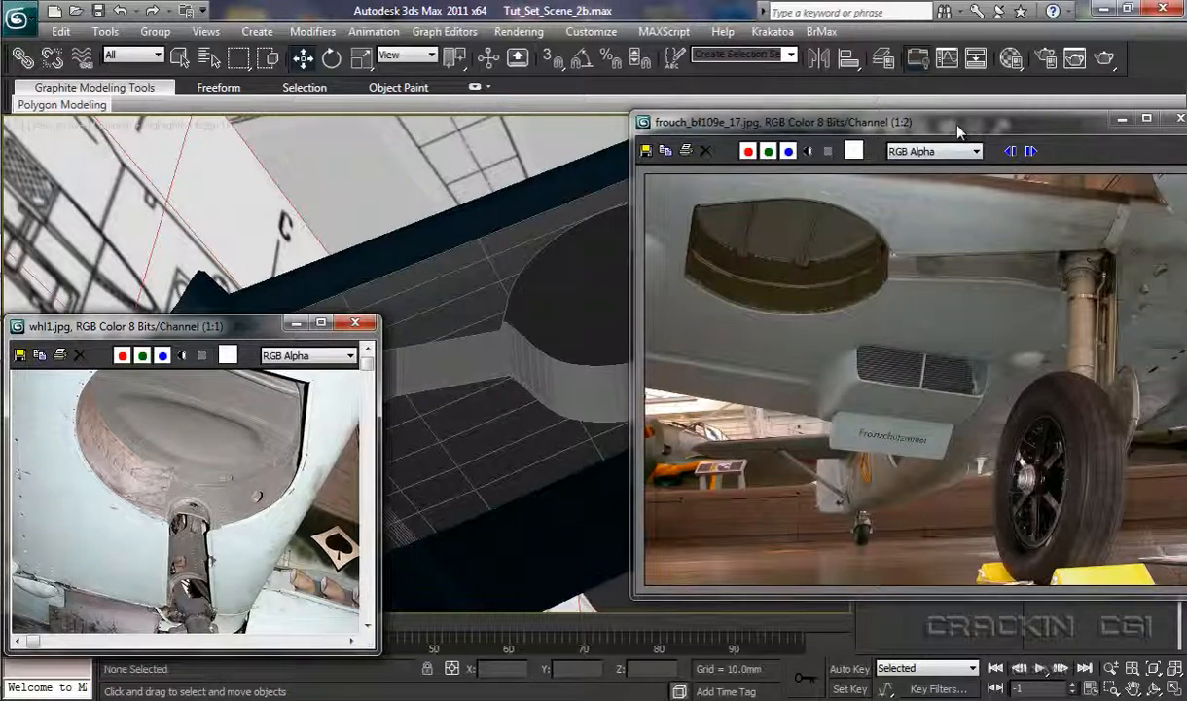
{"action": "left_click_drag", "start_coordinate": [914, 127], "coordinate": [701, 144]}
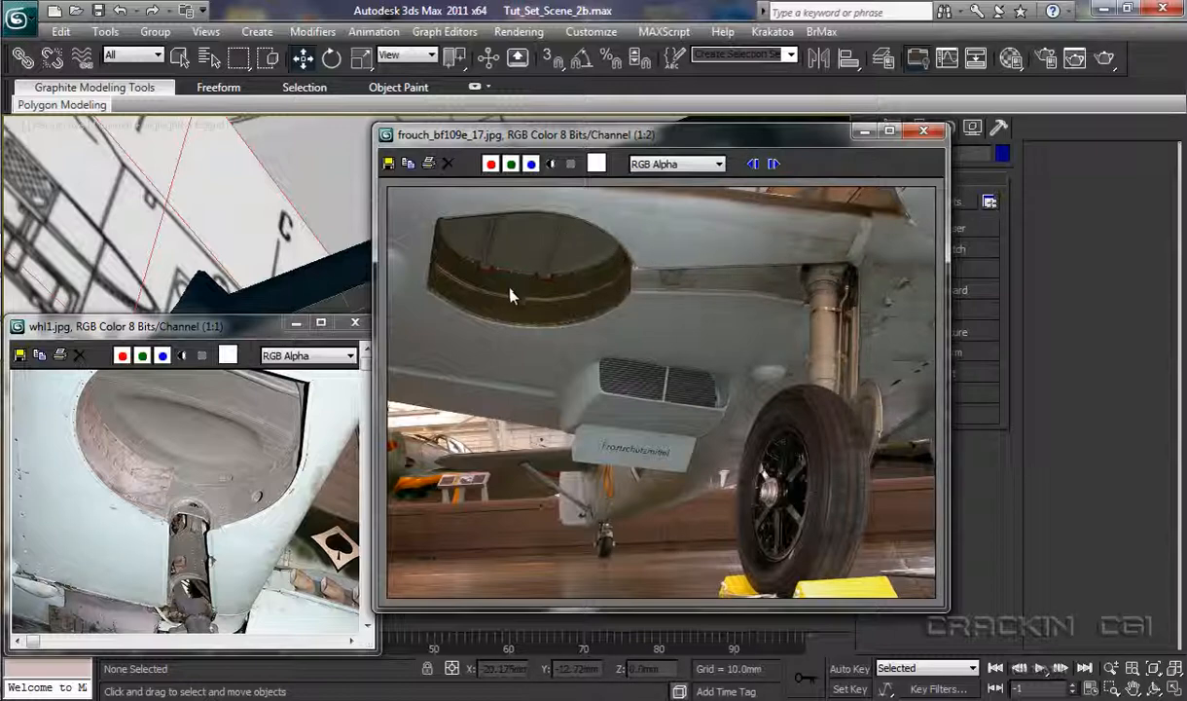
{"action": "left_click", "coordinate": [921, 134]}
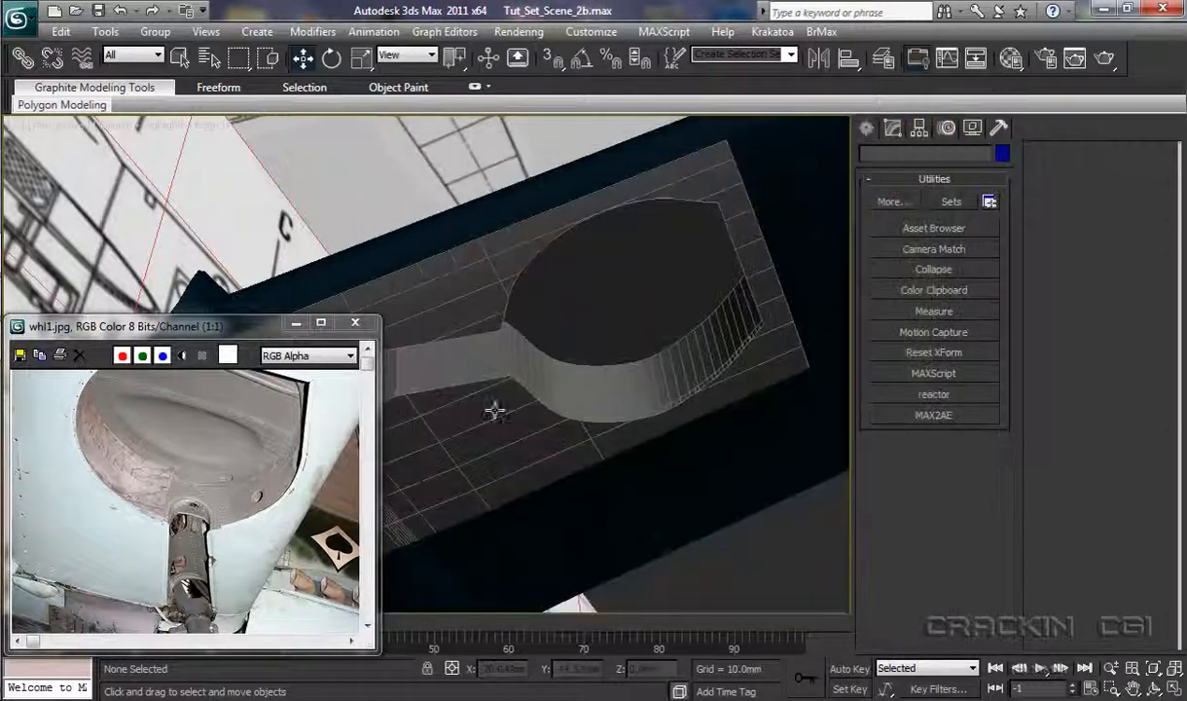
{"action": "left_click", "coordinate": [356, 323]}
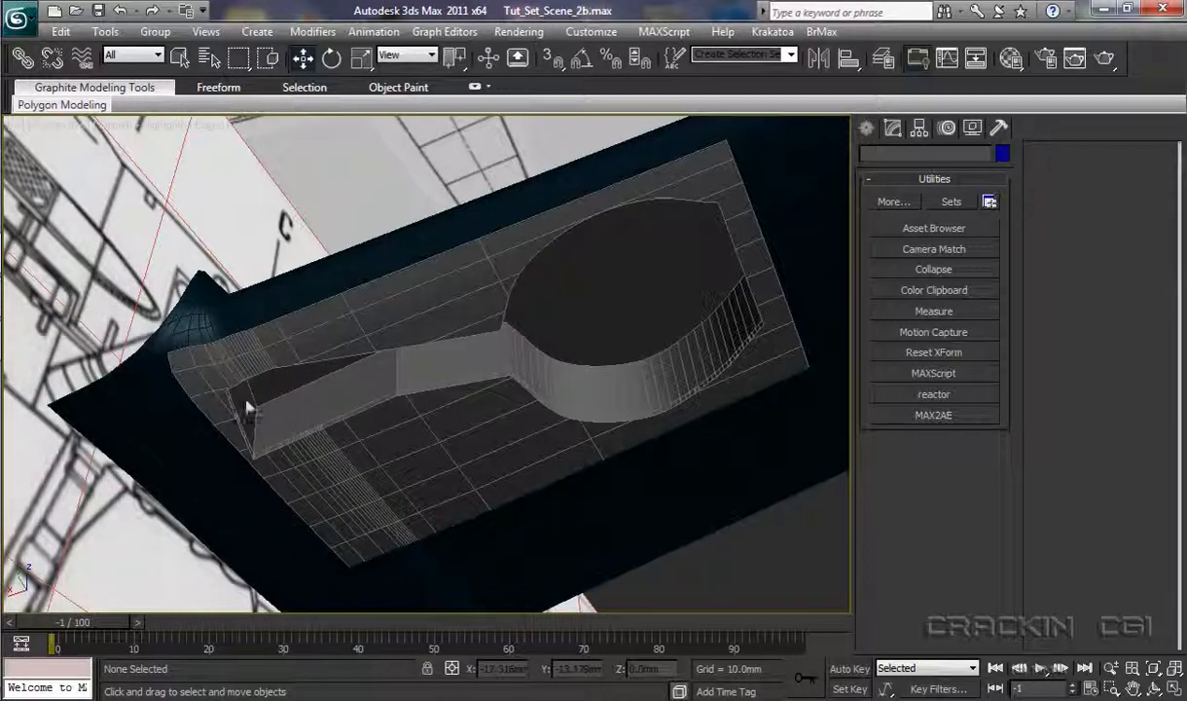